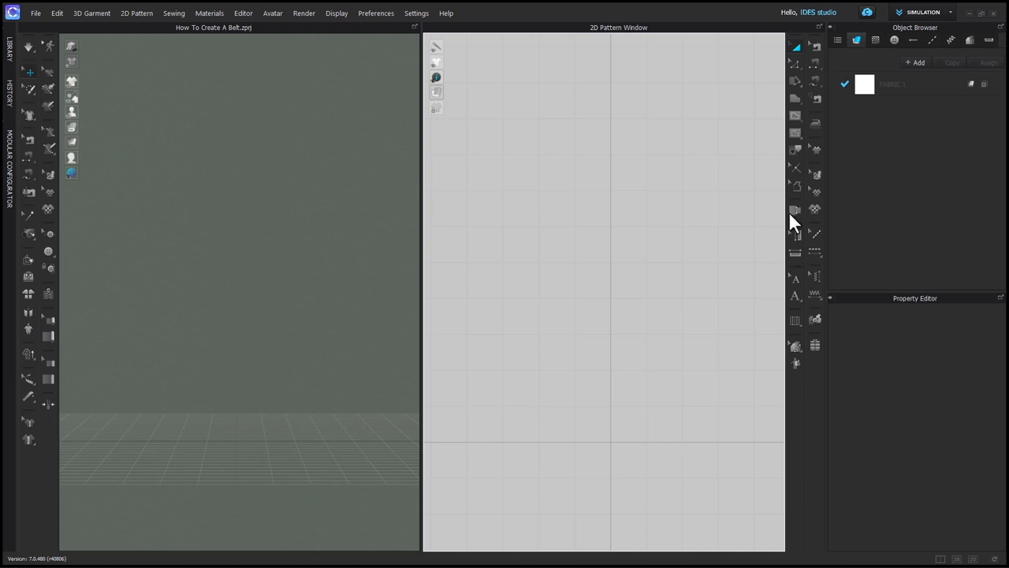
Create a square rectangle pattern with linked width and height of 1.75 in near the middle of the 2D pattern area
left_click(794, 96)
key("s")
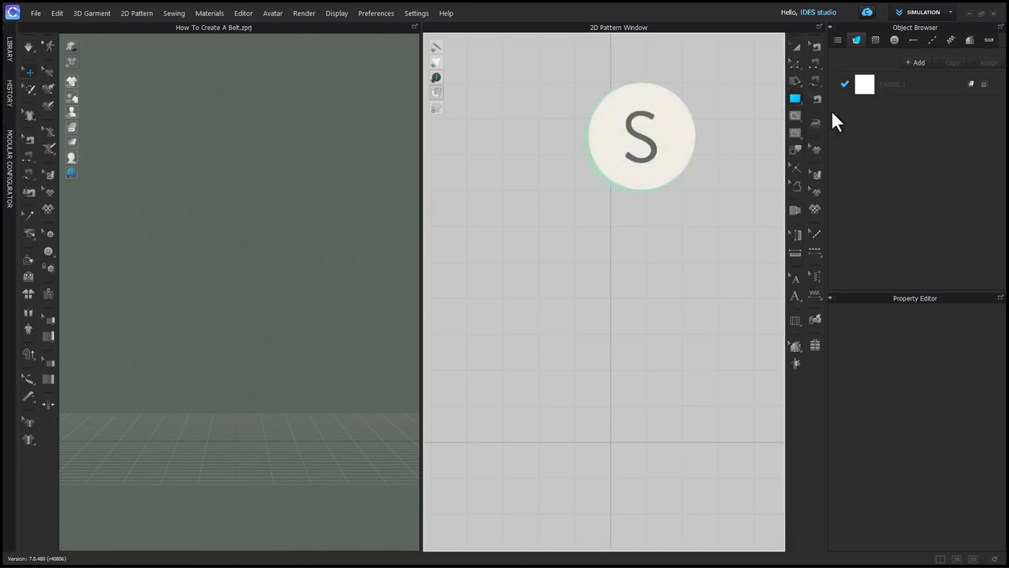
left_click(590, 341)
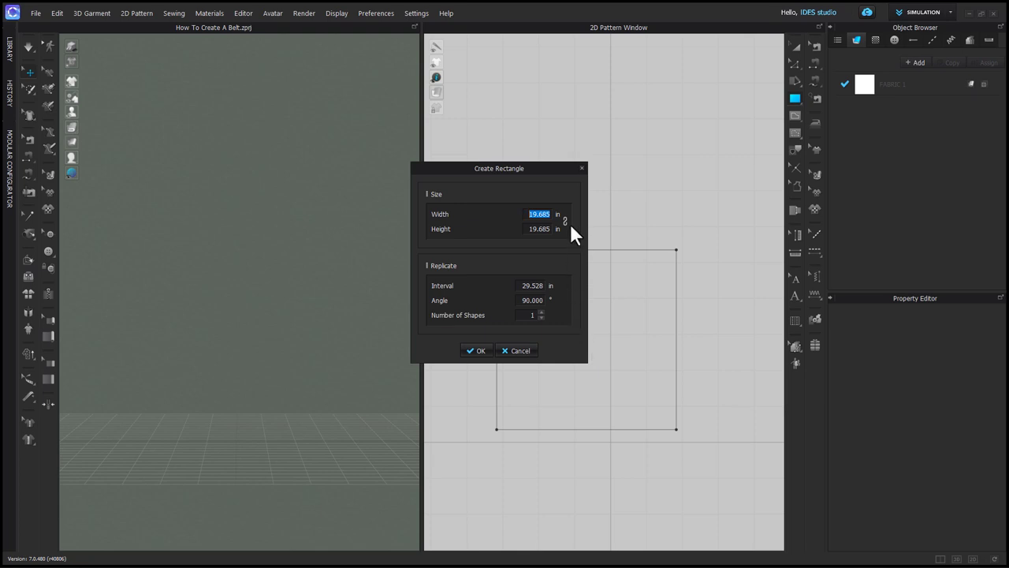
type("1.75")
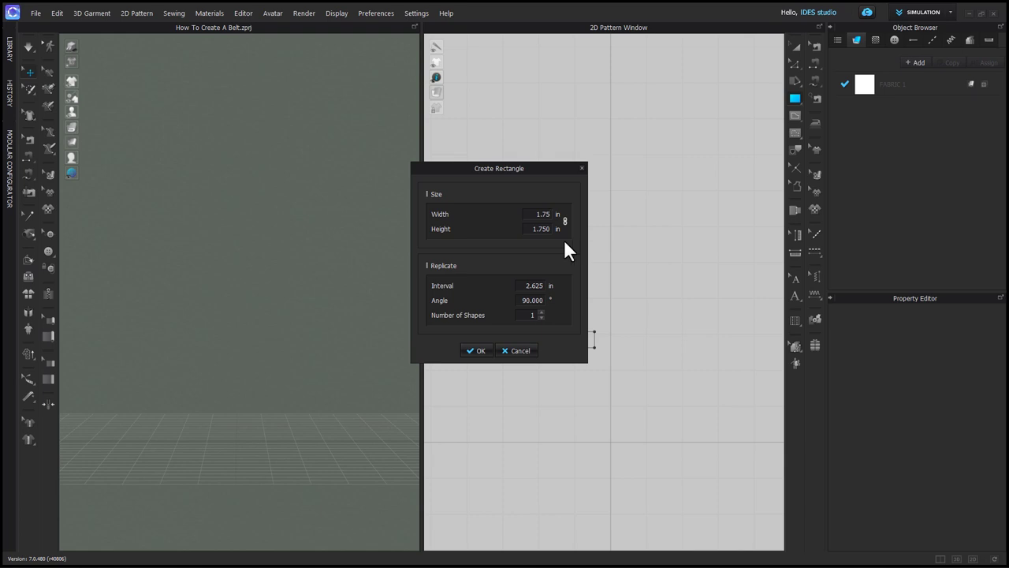
left_click(466, 348)
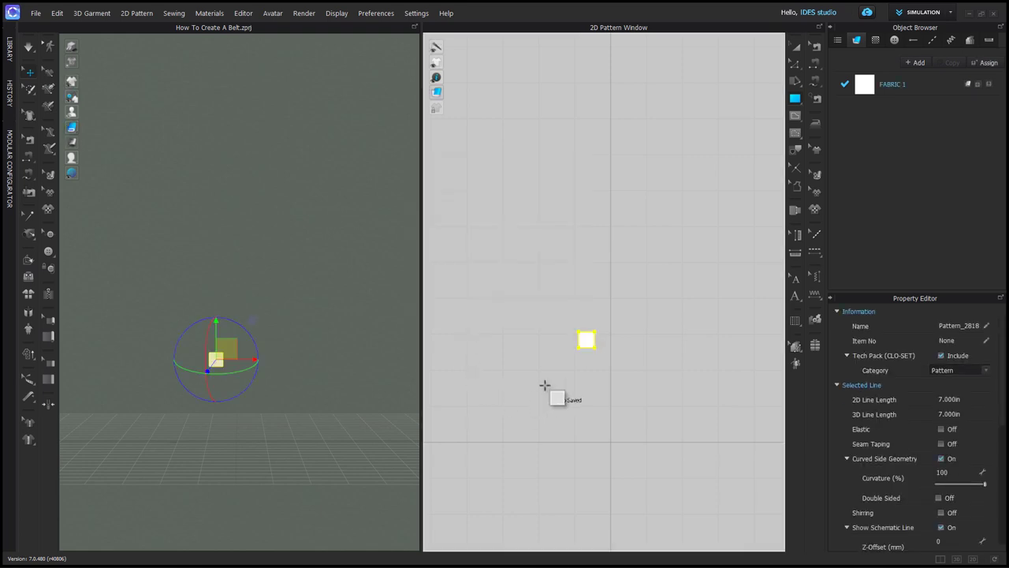
Set the square pattern's particle distance to 1 mm
scroll(559, 397, "up", 3)
scroll(609, 356, "up", 5)
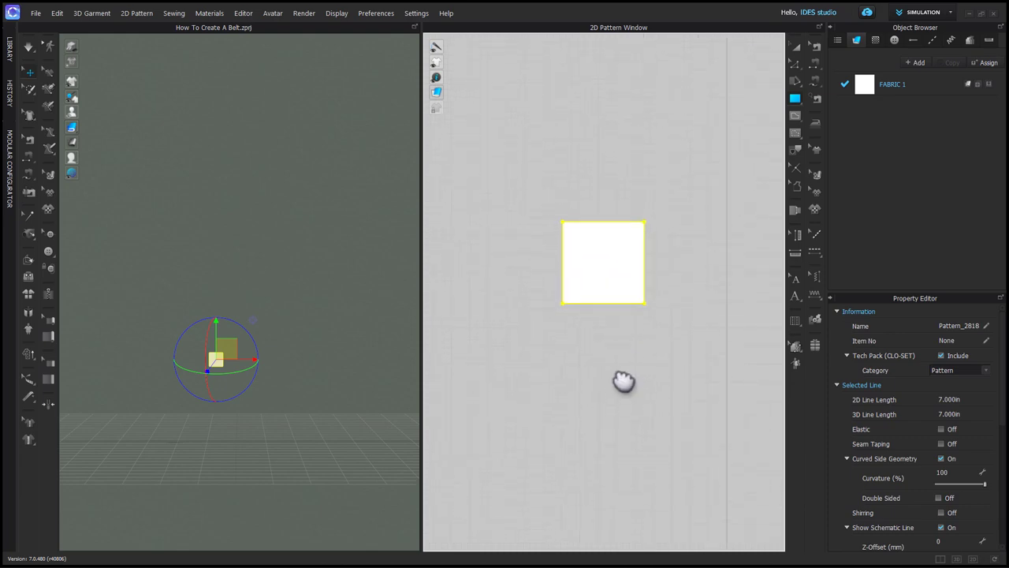
key("a")
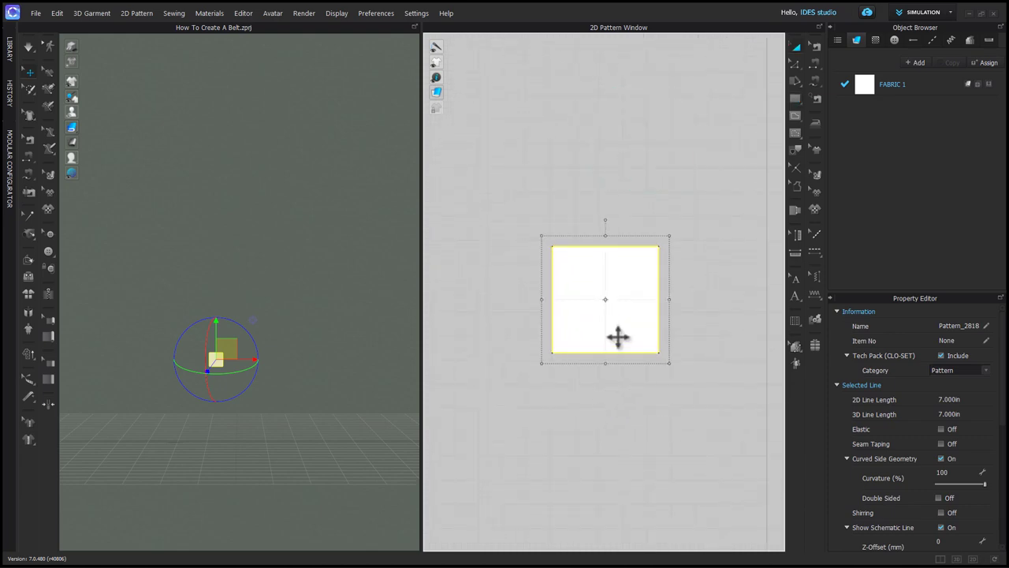
scroll(915, 457, "down", 5)
left_click(968, 424)
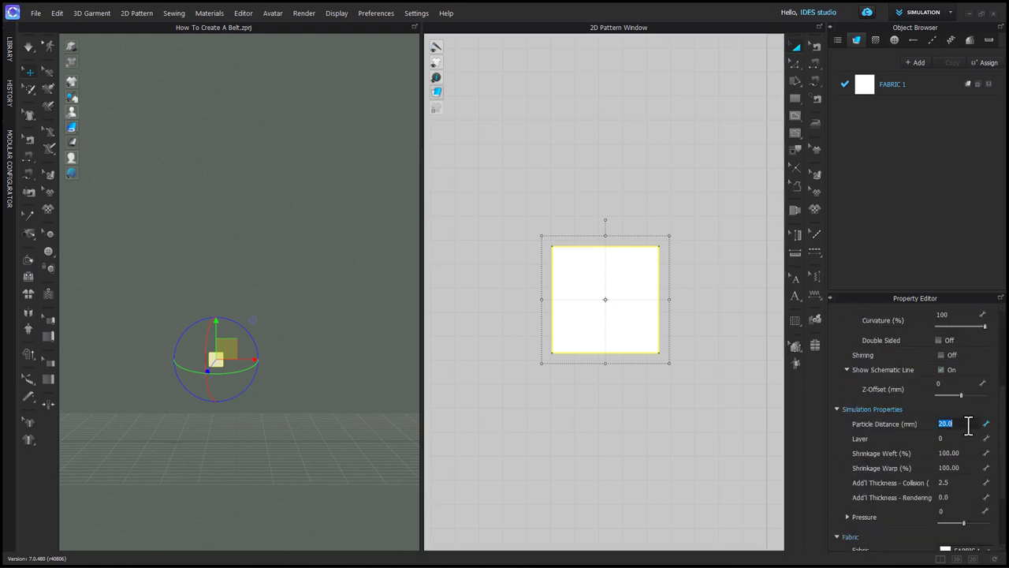
type("1")
key("Return")
left_click(723, 171)
Round the square's upper-left corner with Smooth Curve, setting both line lengths to 0.69 in
left_click(791, 65)
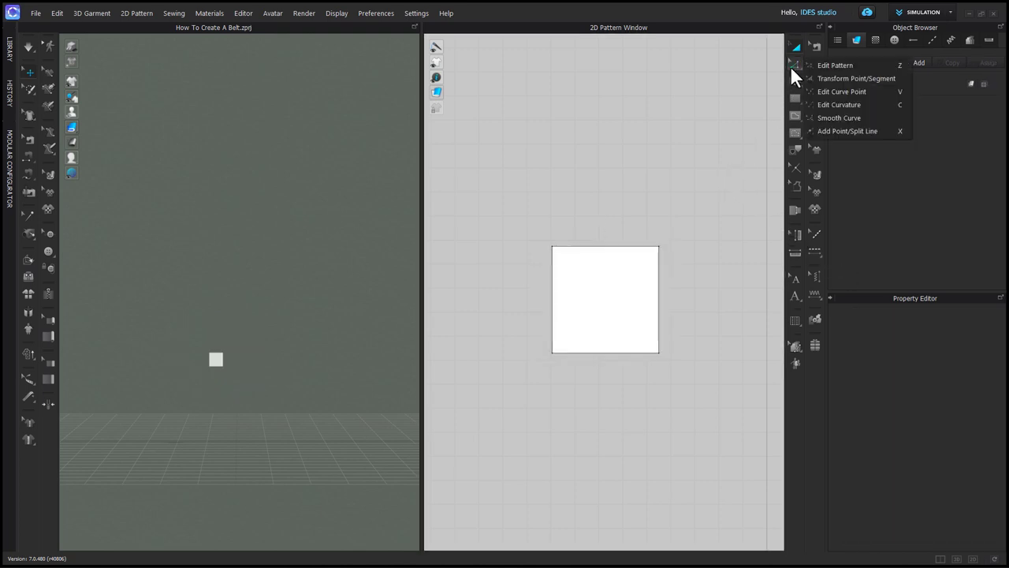
left_click(835, 117)
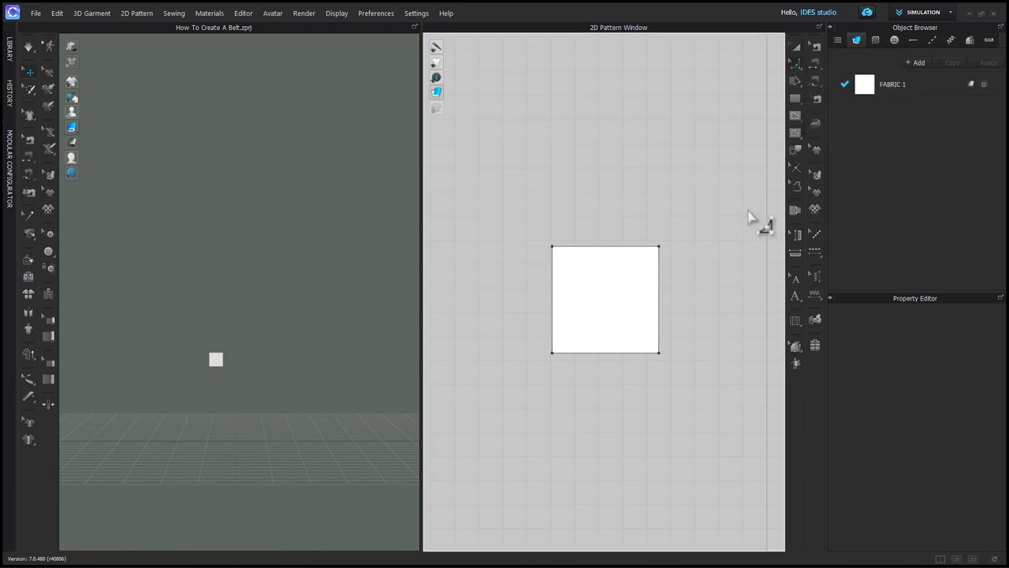
left_click_drag(557, 256, 579, 277)
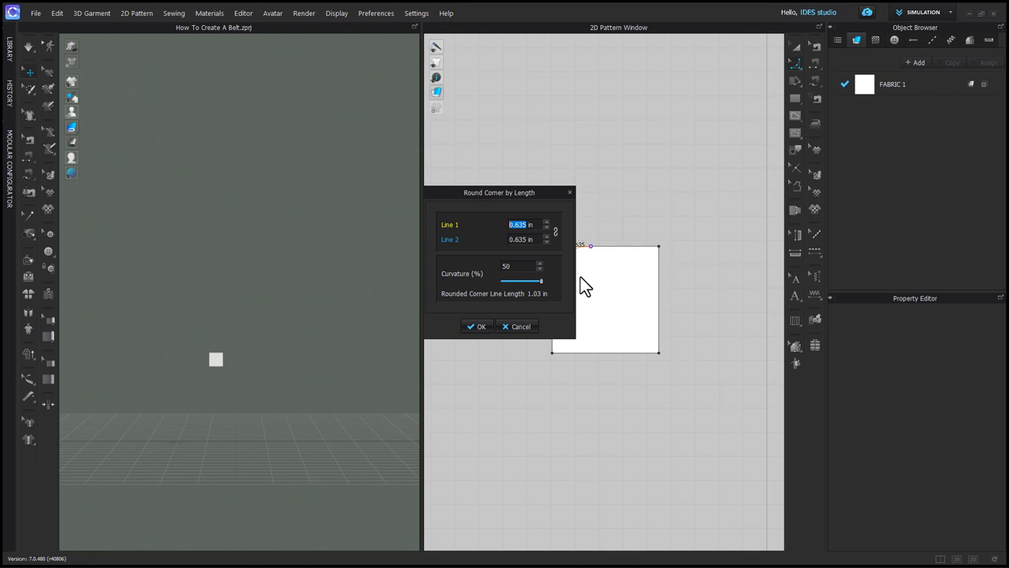
type(".69")
left_click(512, 239)
key("BackSpace")
type(".69")
left_click(482, 328)
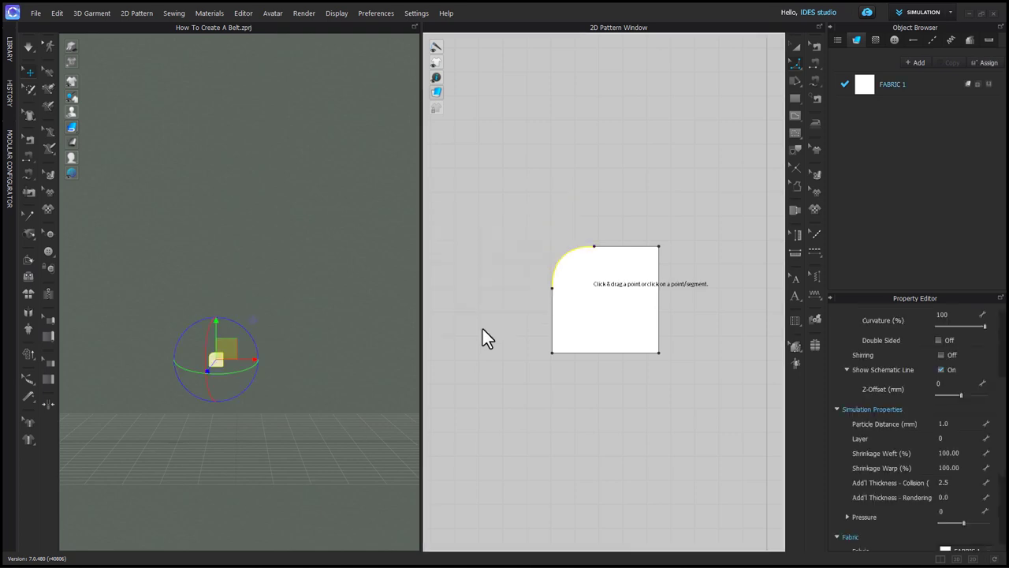
Round the square's lower-left corner with linked line lengths of 0.69 in
left_click_drag(553, 352, 581, 326)
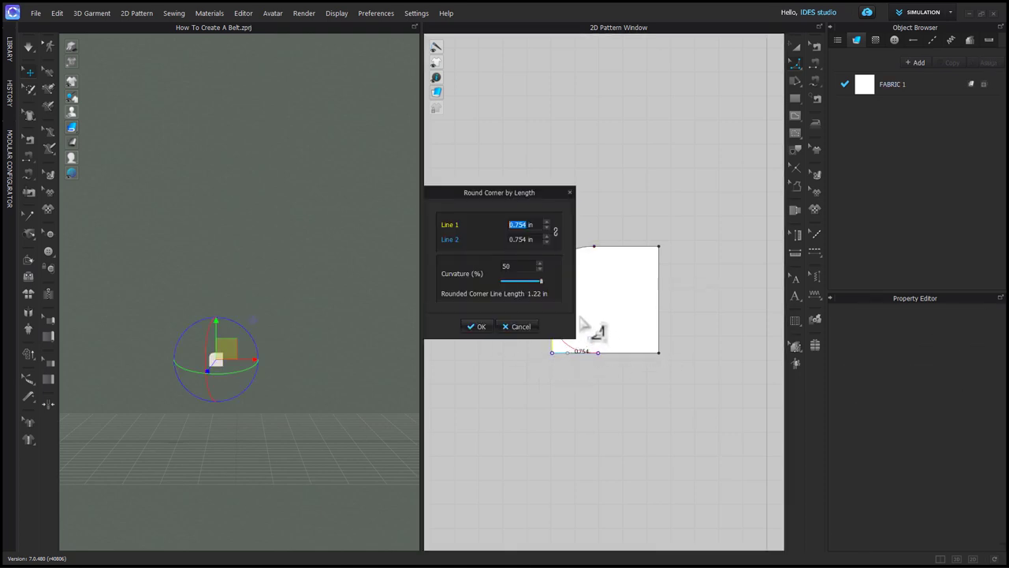
left_click(555, 232)
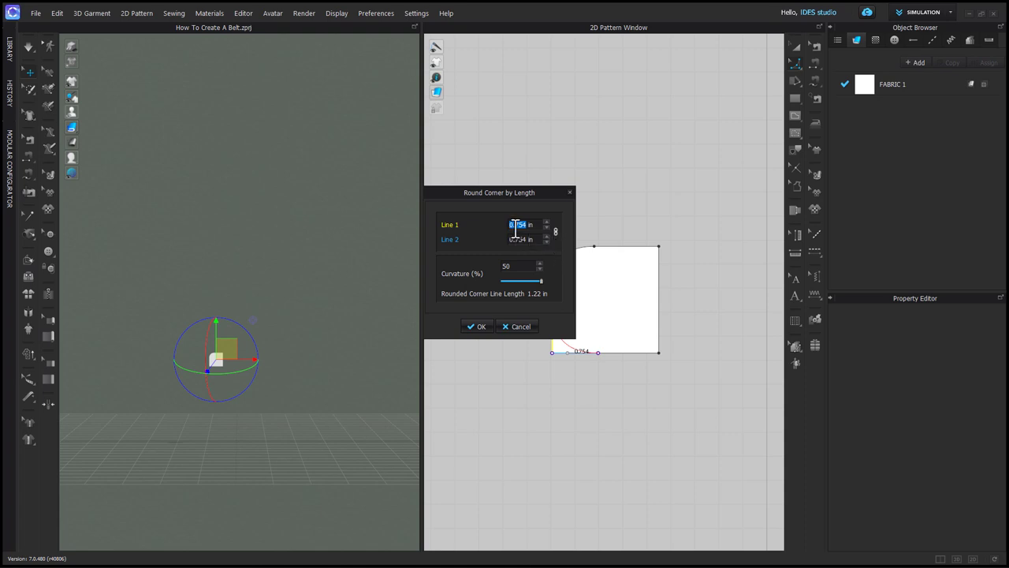
double_click(524, 226)
type("1688")
key("Return")
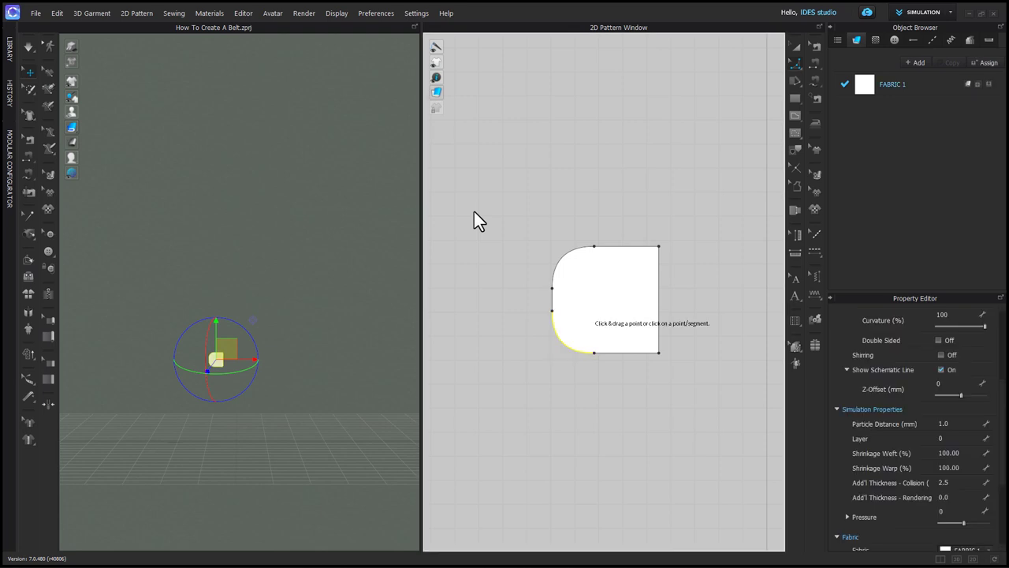
Offset all outline segments except the straight right edge as one internal line at a distance of 0.1 in, with Extend on
key("z")
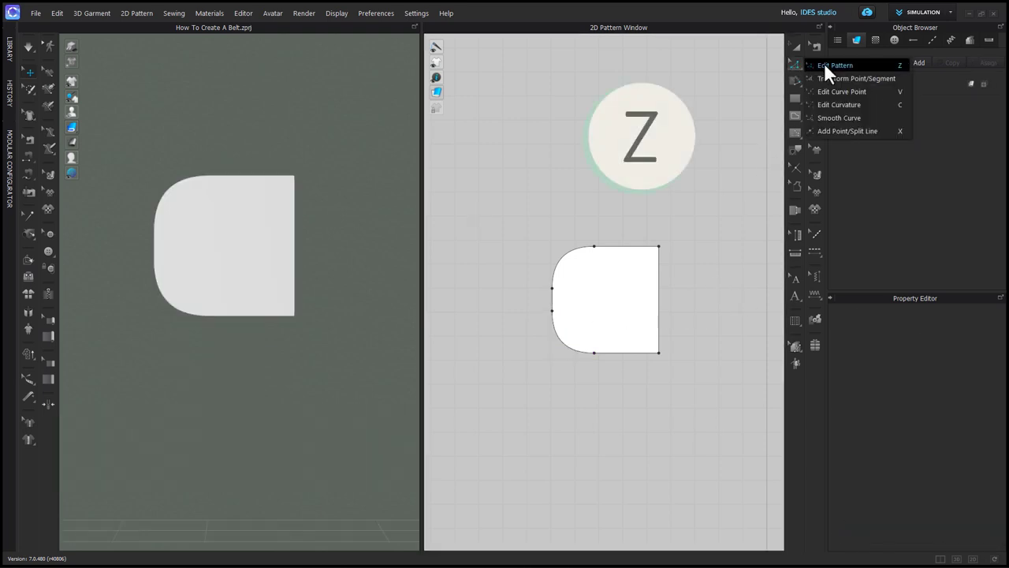
left_click(635, 252)
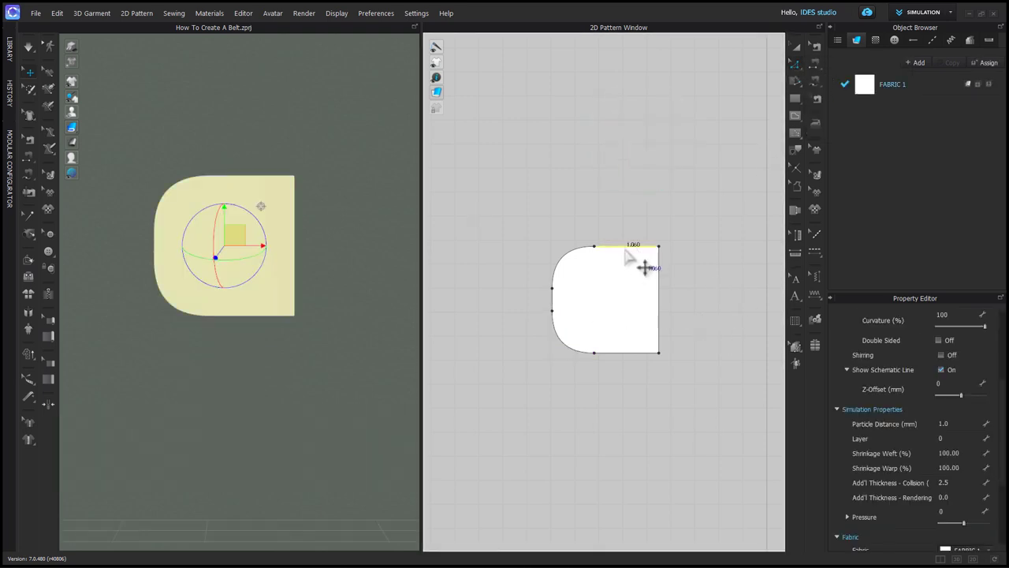
left_click(582, 253, "shift")
left_click(553, 301, "shift")
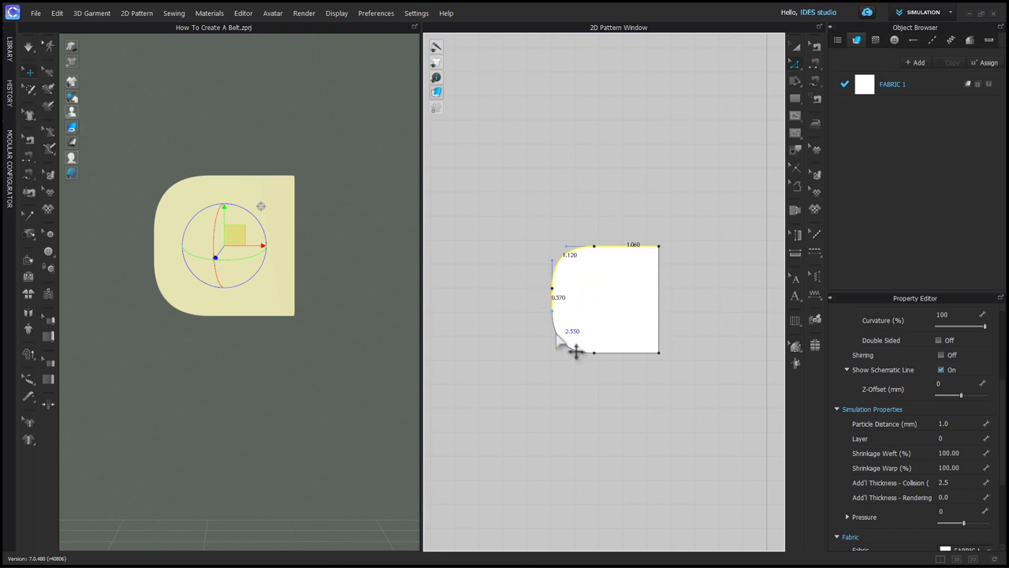
left_click(559, 343, "shift")
left_click(619, 352, "shift")
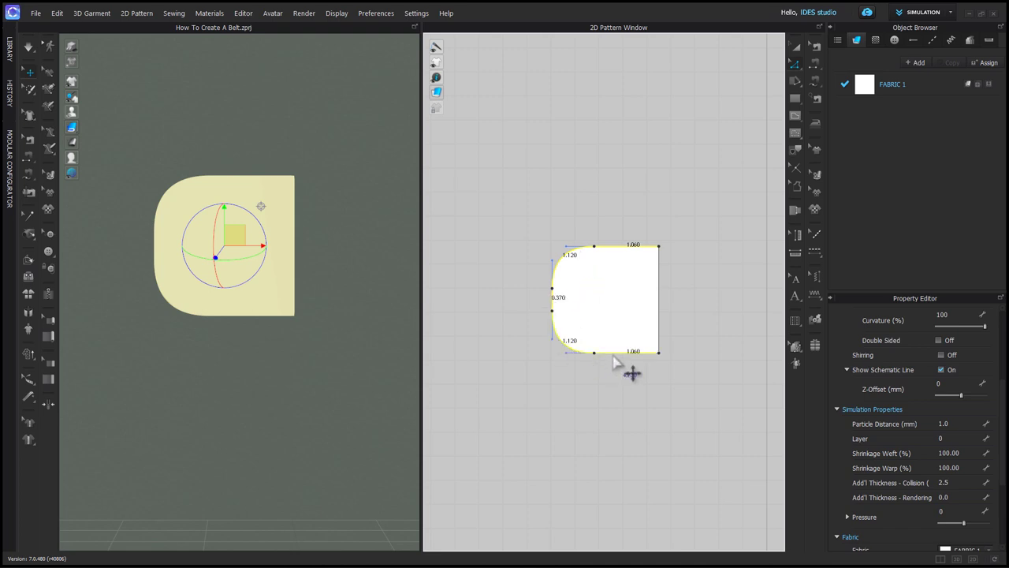
right_click(614, 354)
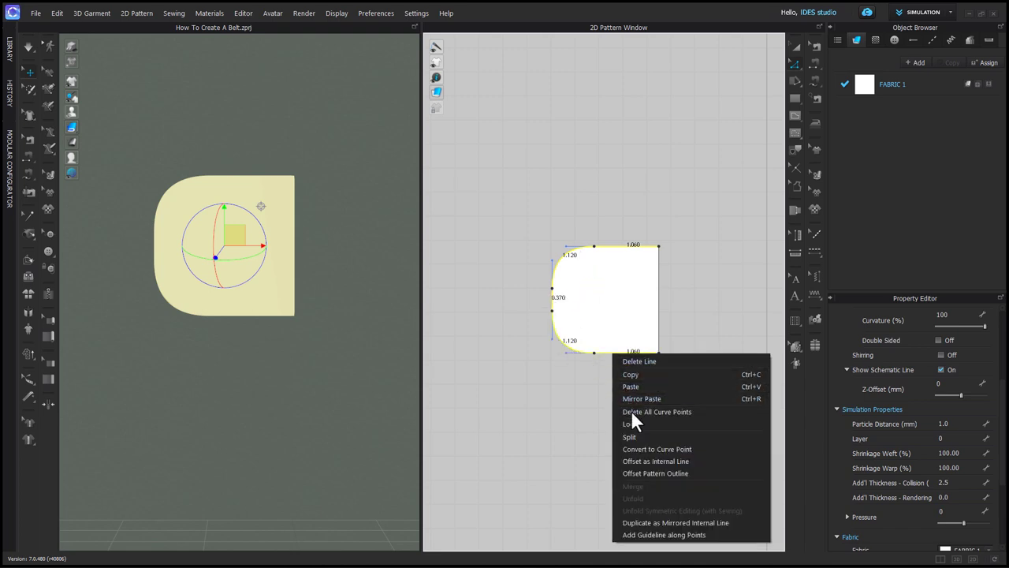
left_click(654, 464)
type(".1")
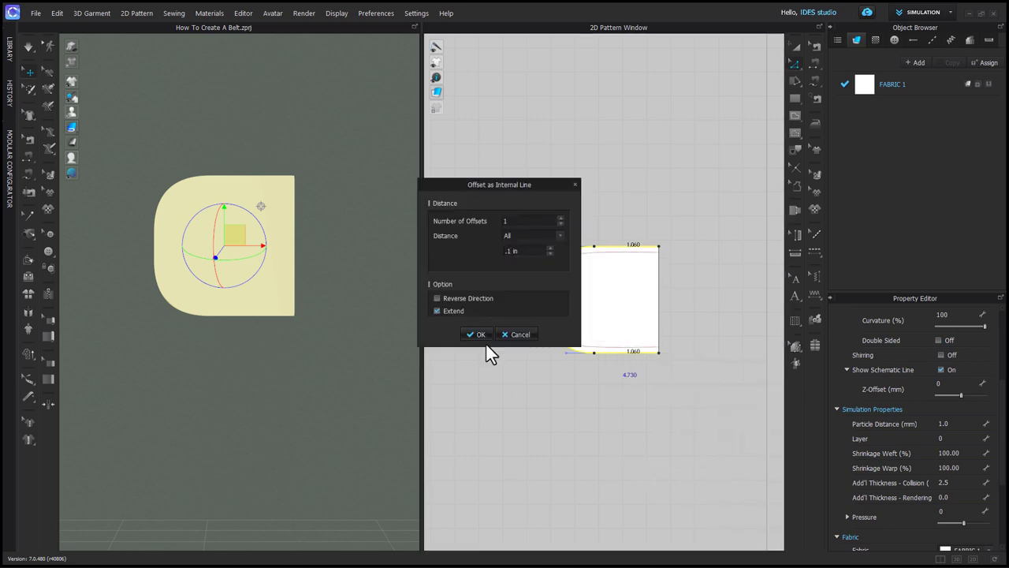
left_click(479, 335)
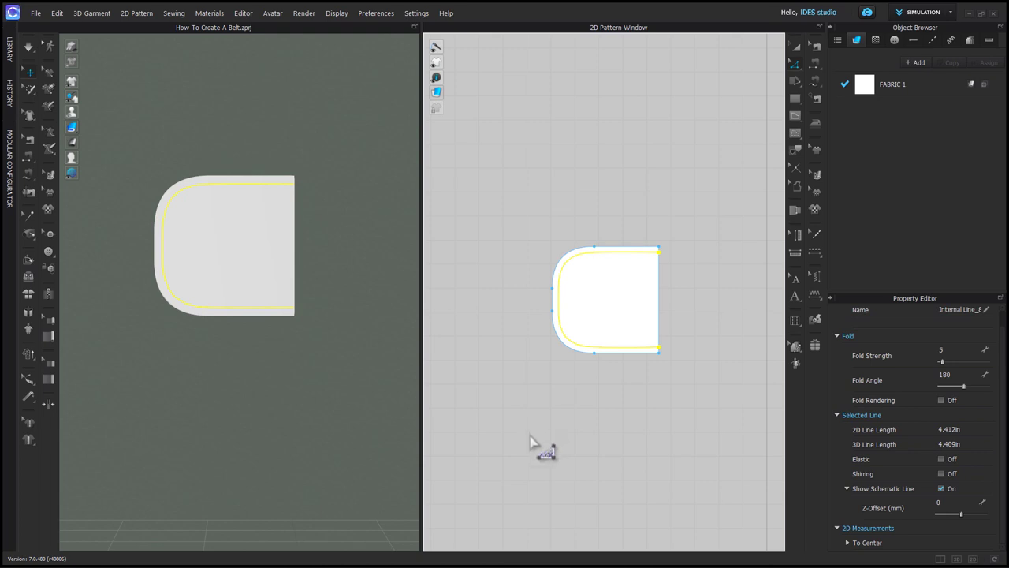
left_click(557, 443)
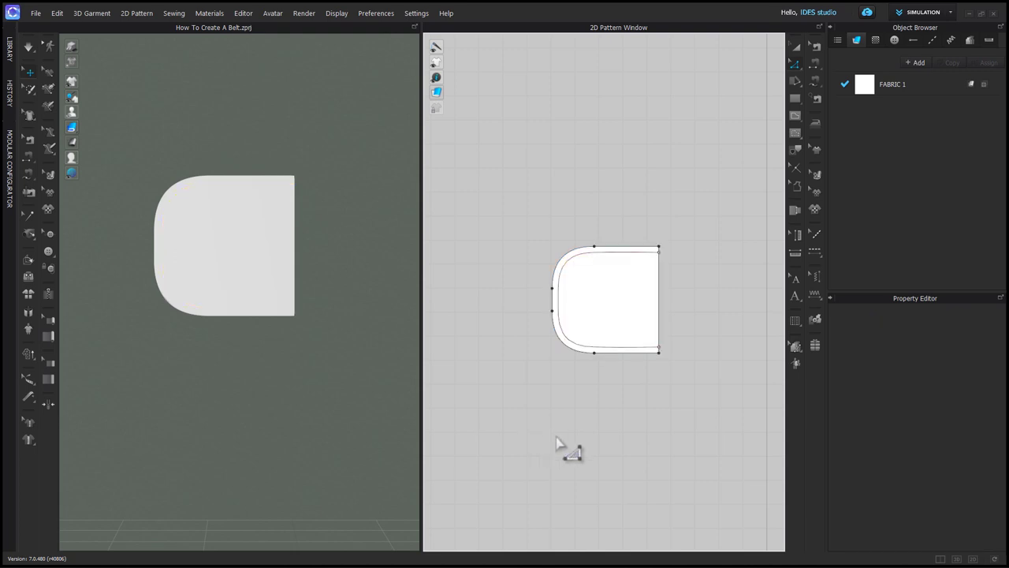
Select the internal line's curve points and move them slightly inward horizontally to widen the band along the rounded left side
key("v")
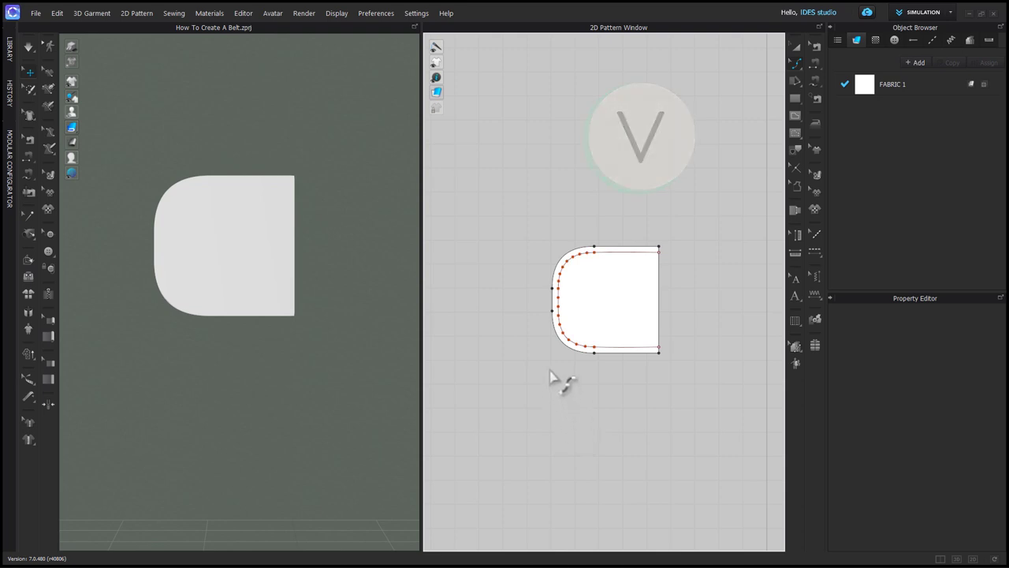
scroll(561, 370, "up", 3)
left_click_drag(666, 140, 560, 371)
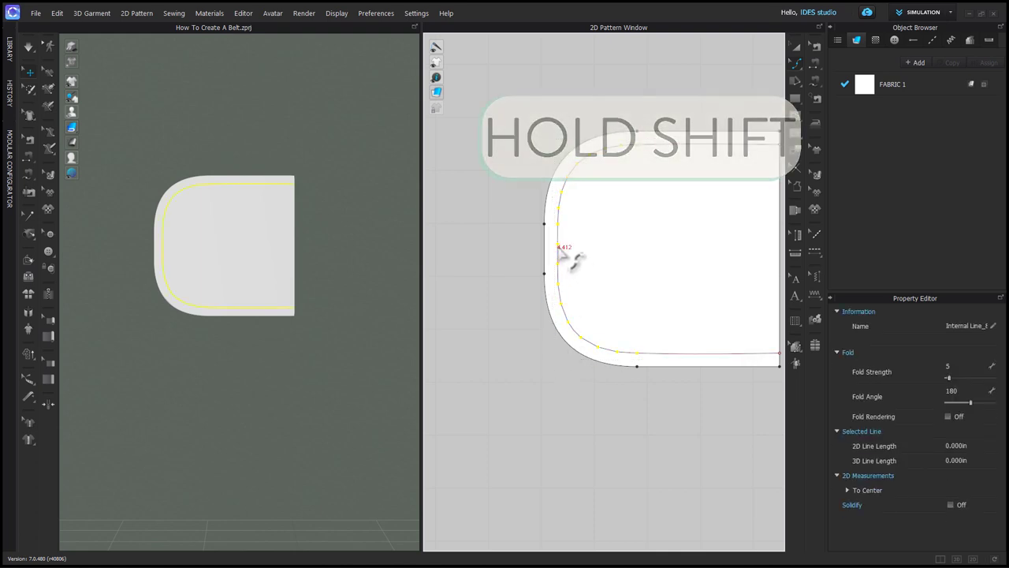
left_click_drag(560, 251, 589, 267, "shift")
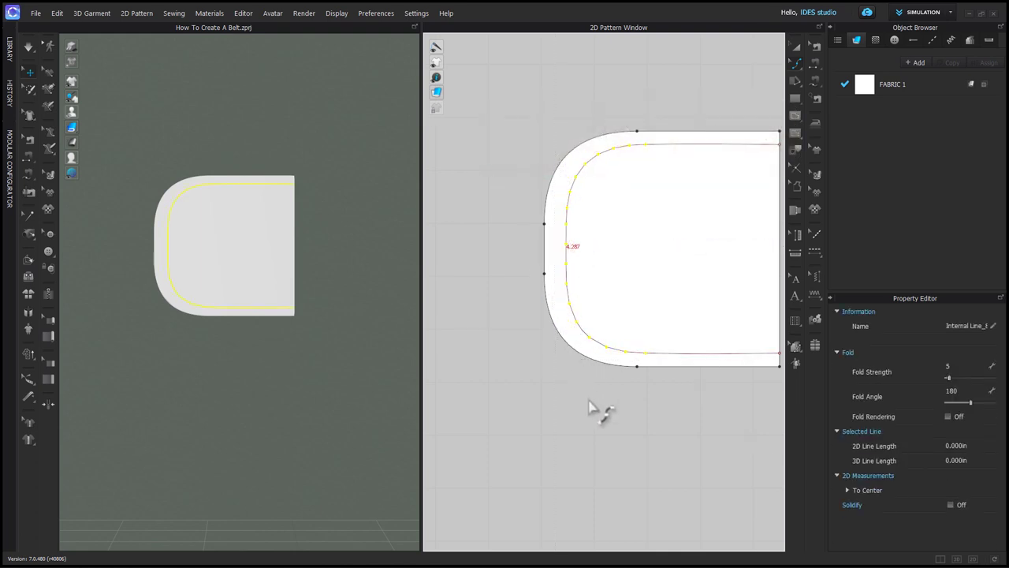
scroll(613, 444, "down", 4)
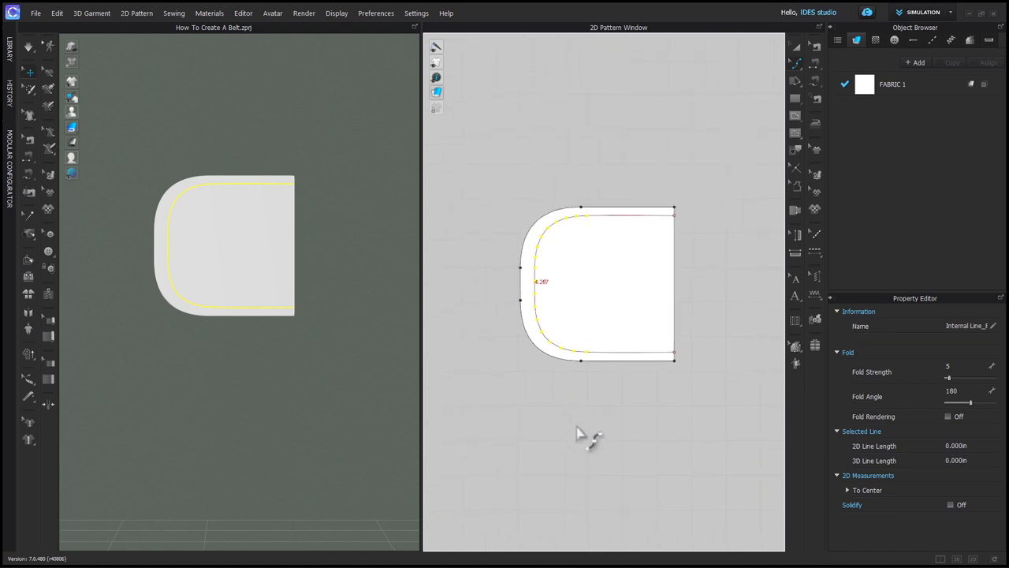
Cut the pattern along the curved internal line
key("a")
left_click(579, 429)
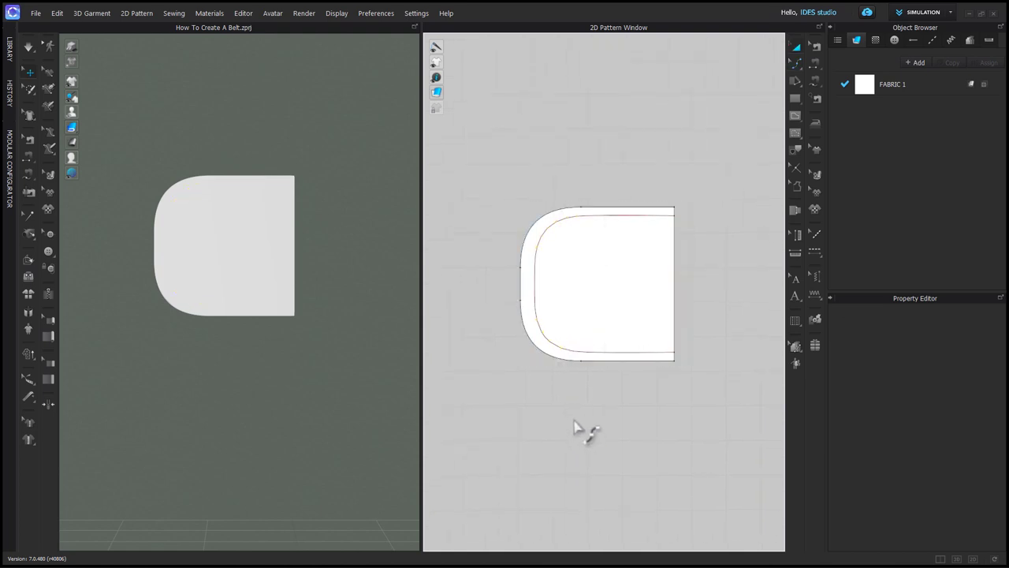
left_click(563, 349)
right_click(563, 349)
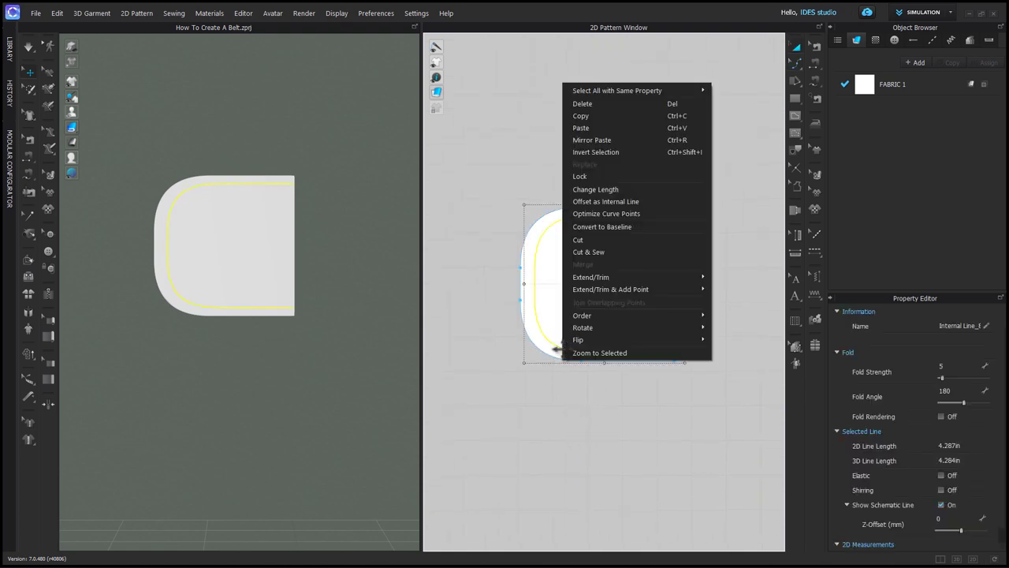
left_click(588, 241)
left_click(601, 404)
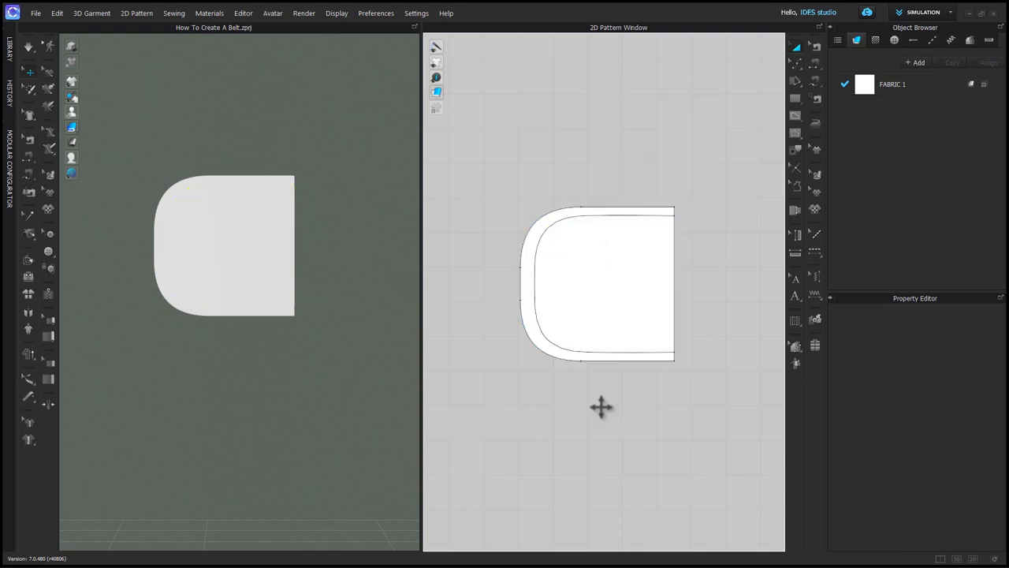
Offset the inner piece's straight right edge as an internal line at 0.1 in
left_click(674, 288)
right_click(674, 286)
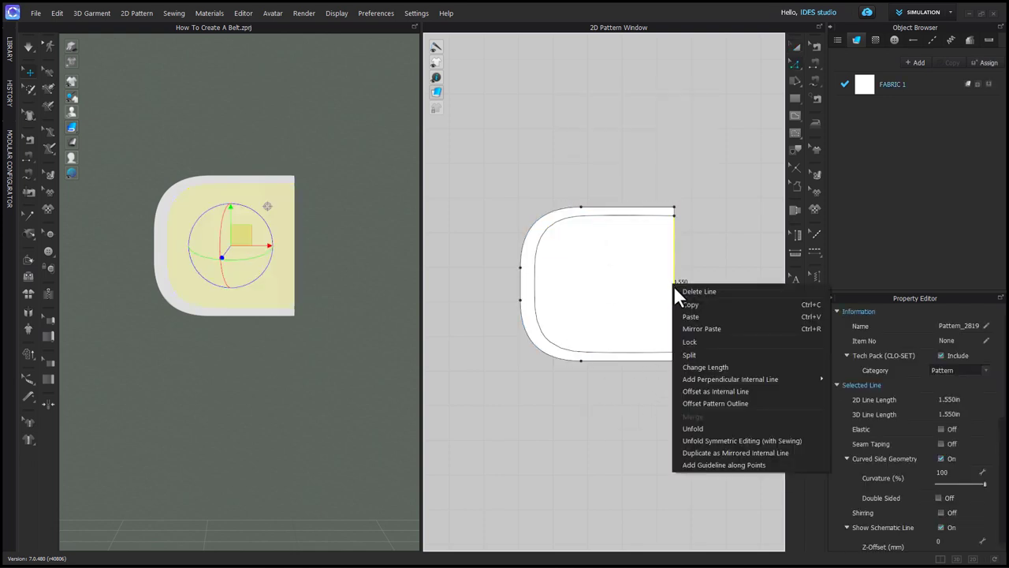
left_click(710, 390)
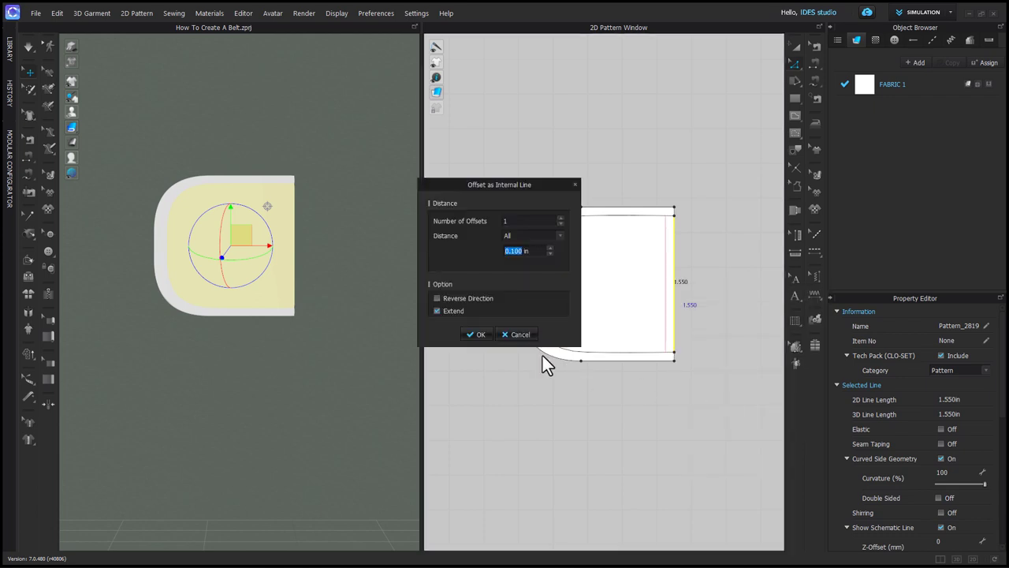
left_click(471, 336)
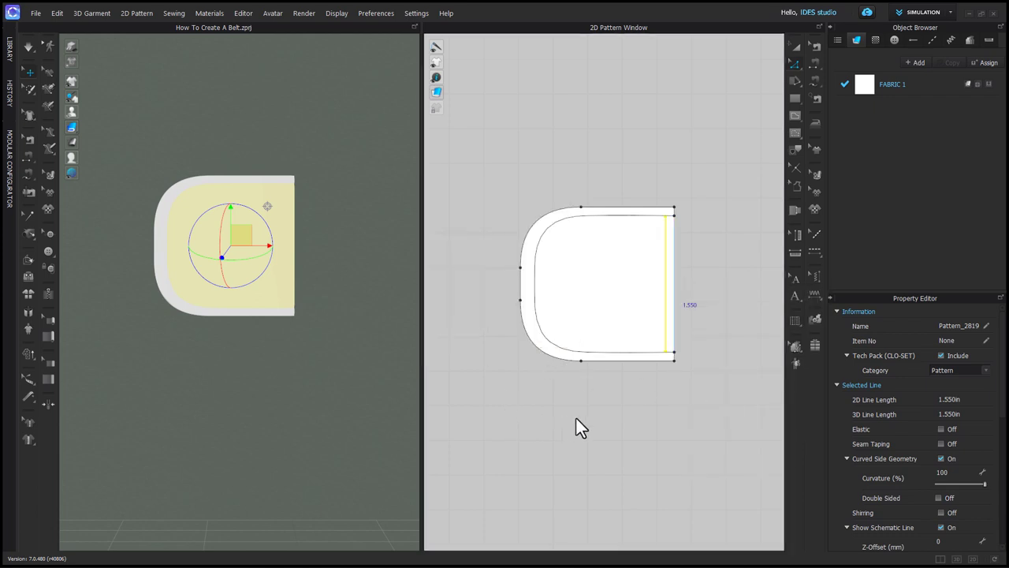
Cut the inner piece along its straight internal line and delete the large D-shaped centre piece
right_click(680, 336)
left_click(691, 208)
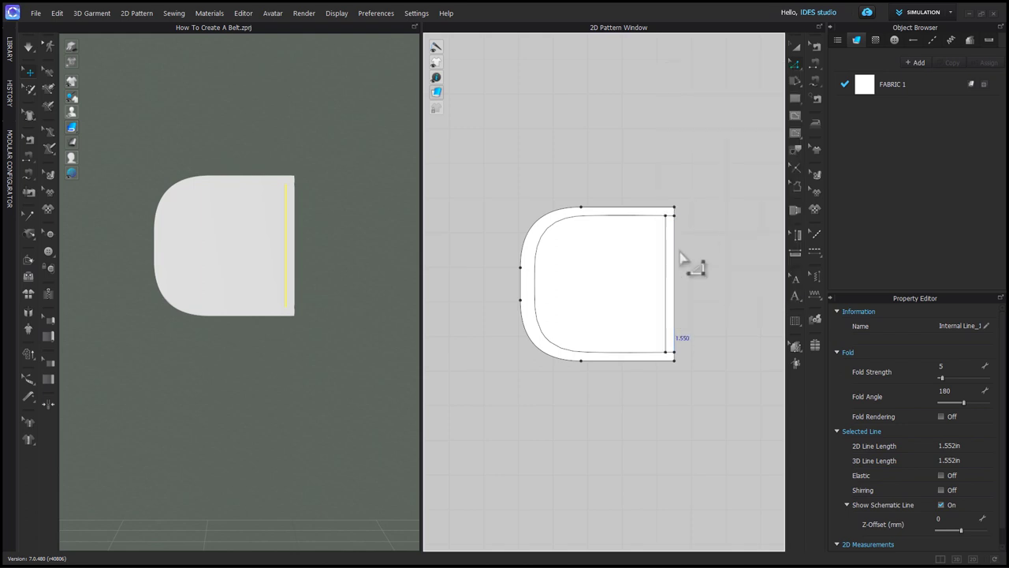
key("a")
left_click(614, 309)
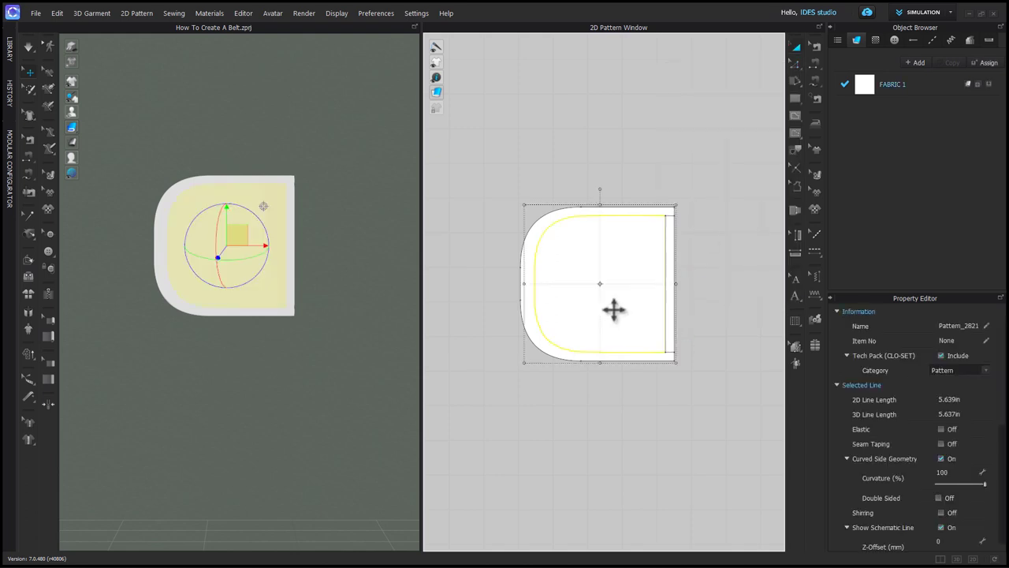
key("Delete")
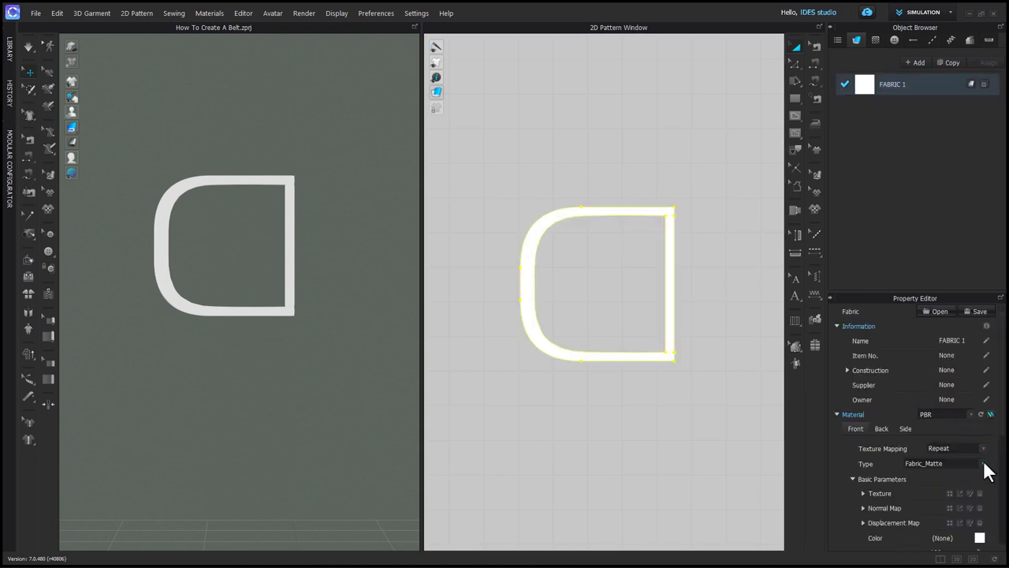
Set FABRIC 1's material type to Metal and the curved frame piece's additional rendering thickness to 4
left_click(984, 466)
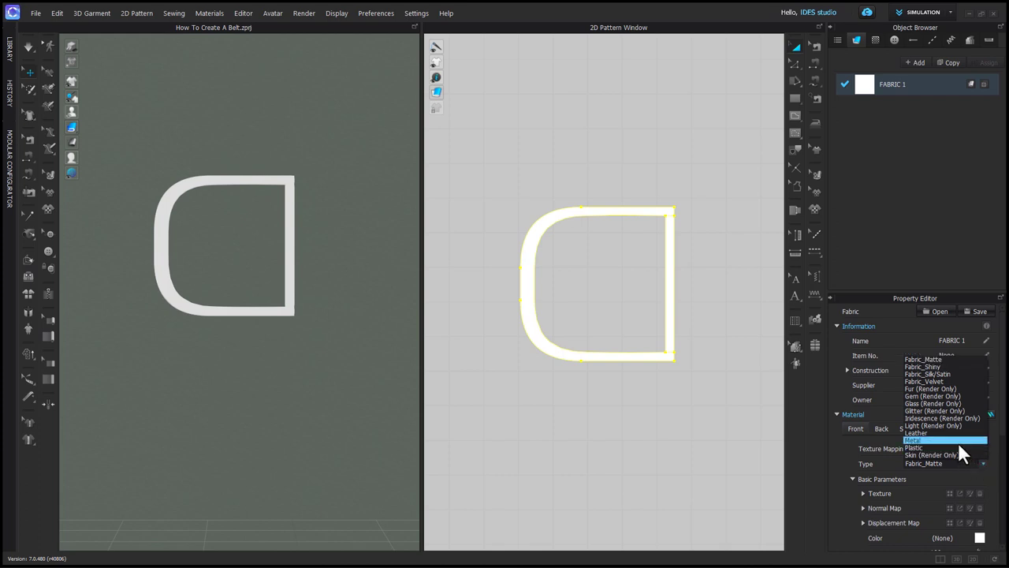
left_click(956, 441)
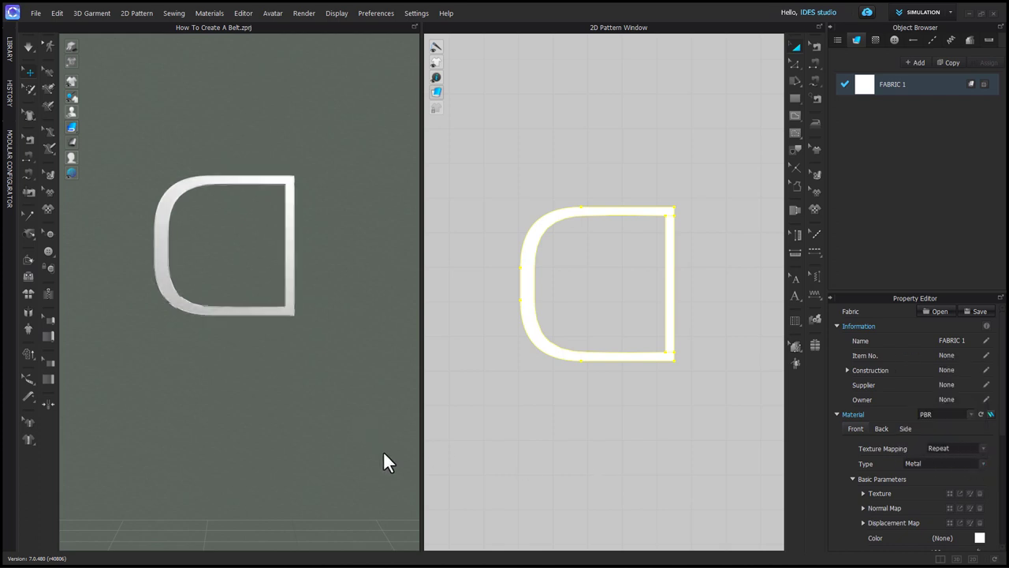
left_click(540, 344)
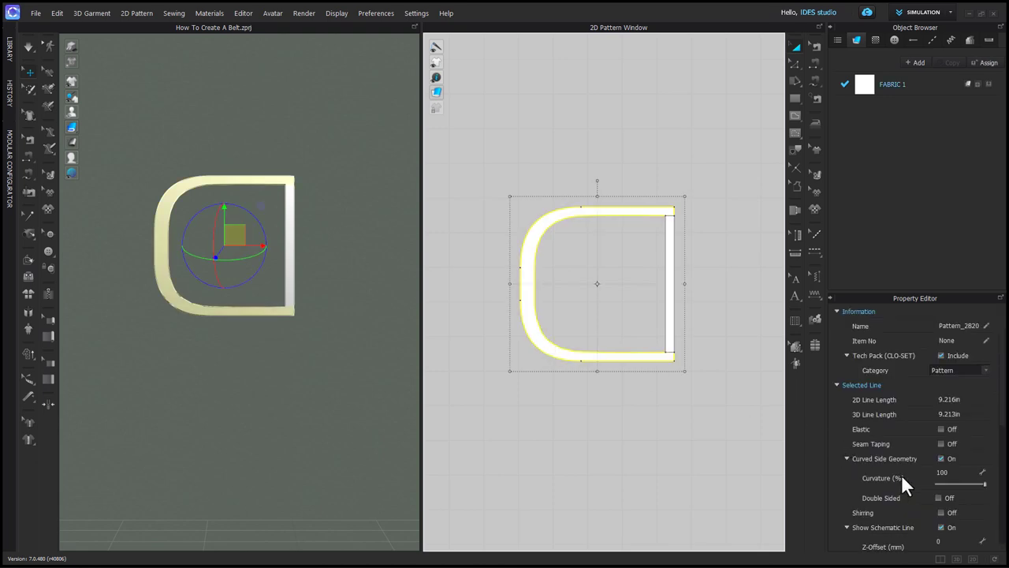
scroll(902, 476, "down", 2)
scroll(906, 481, "down", 1)
left_click(955, 500)
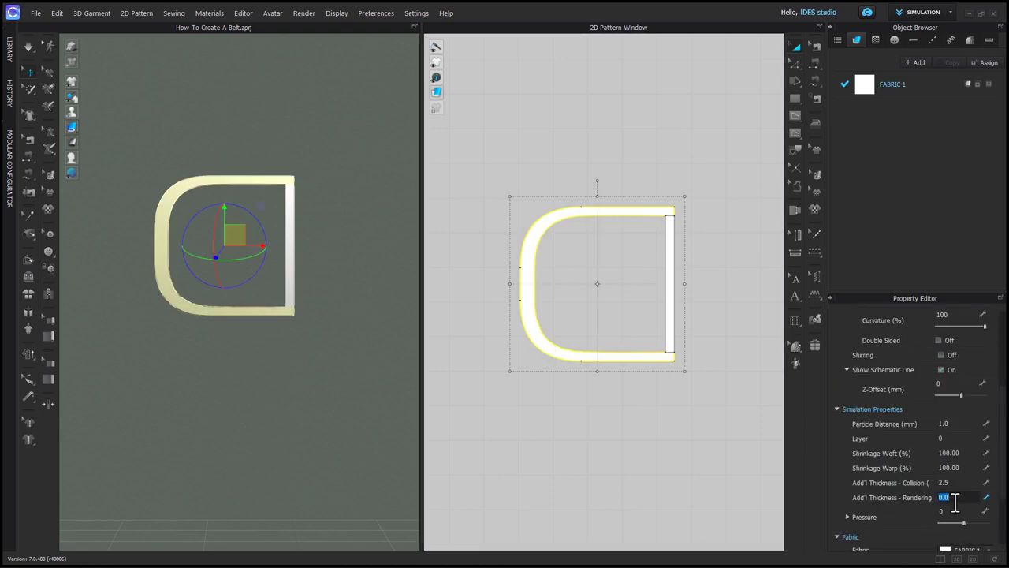
type("4")
key("Return")
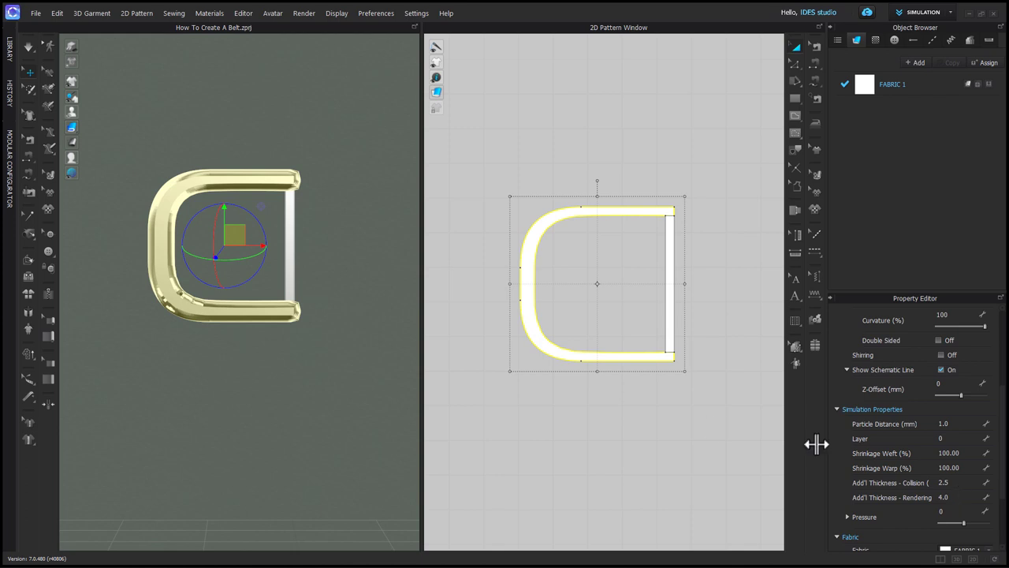
Set the vertical bar piece's additional rendering thickness to 2.5 and inspect the buckle in 3D
left_click(670, 302)
left_click(963, 497)
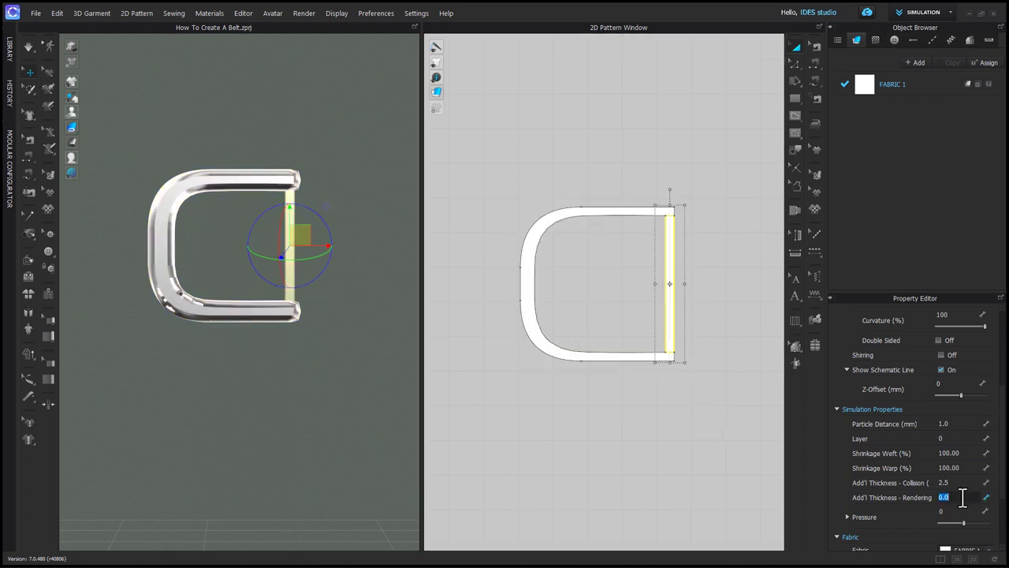
type("2.5")
key("Return")
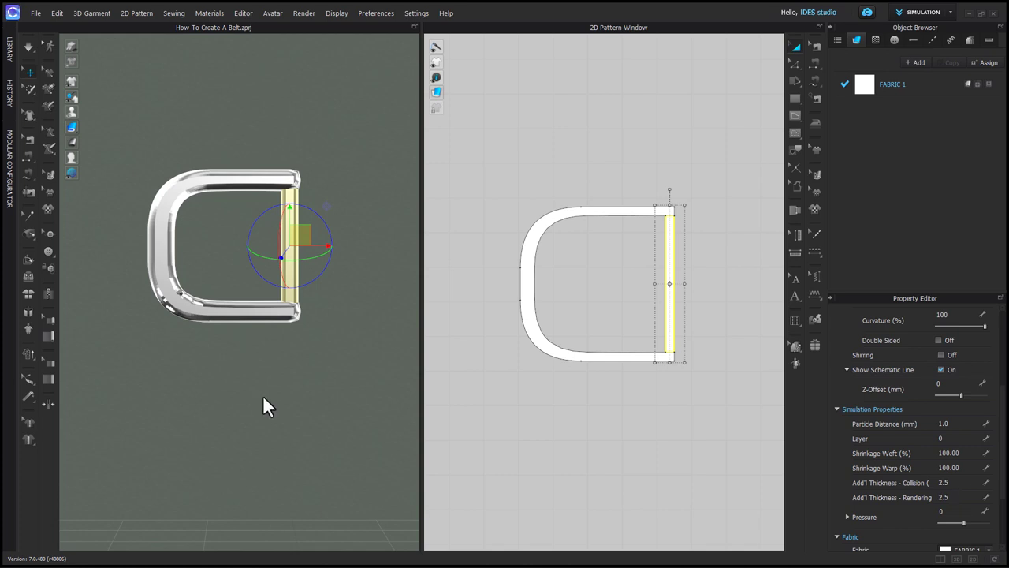
scroll(263, 395, "down", 2)
scroll(272, 410, "down", 5)
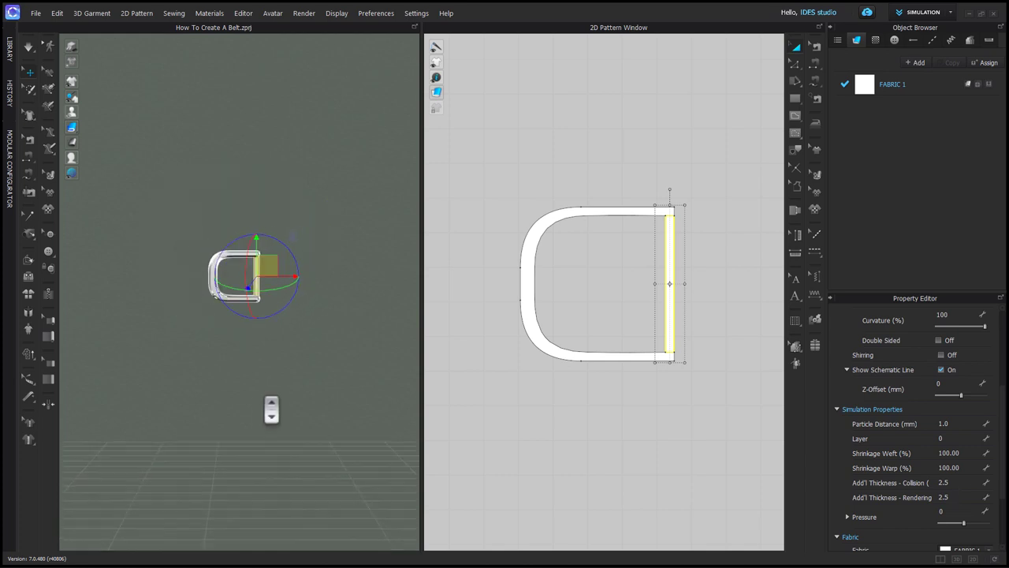
mouse_move(272, 410)
right_mouse_down()
mouse_move(135, 414)
mouse_move(261, 402)
right_mouse_up()
scroll(252, 392, "up", 6)
left_click(620, 421)
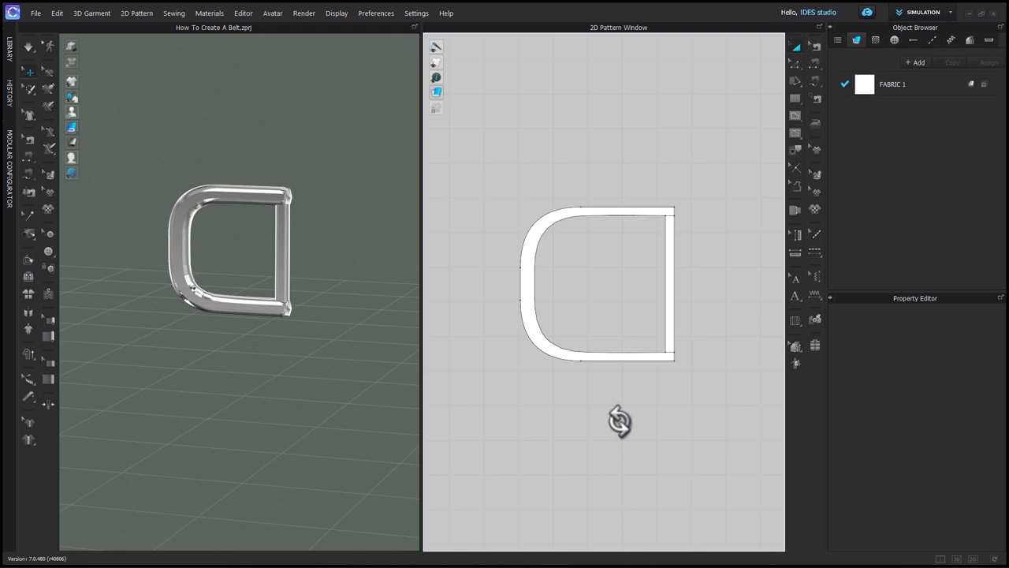
Move the curved frame's inner curve points outward horizontally with Edit Curvature to narrow the rounded side
key("v")
left_click(540, 347)
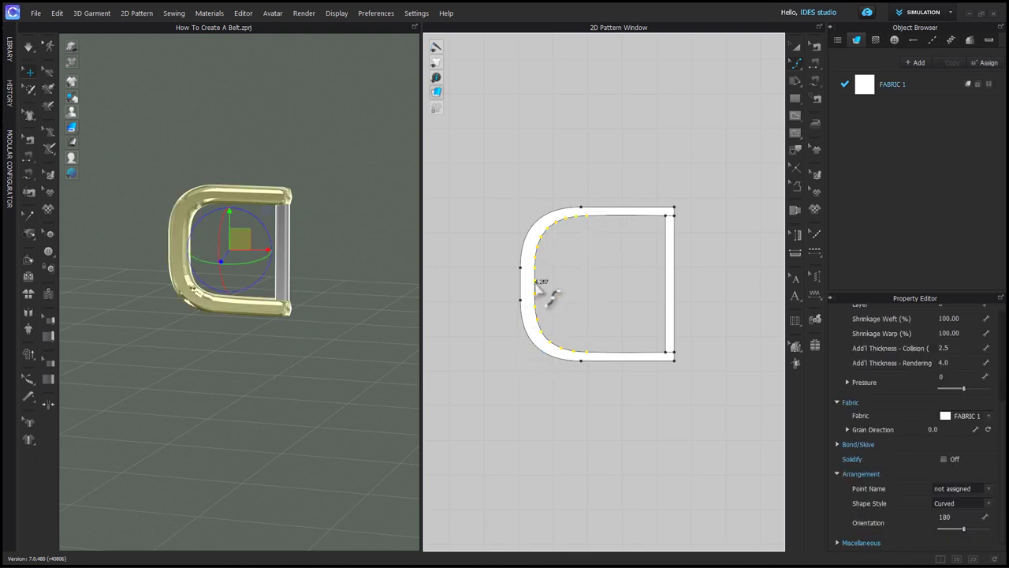
left_click_drag(542, 292, 550, 300)
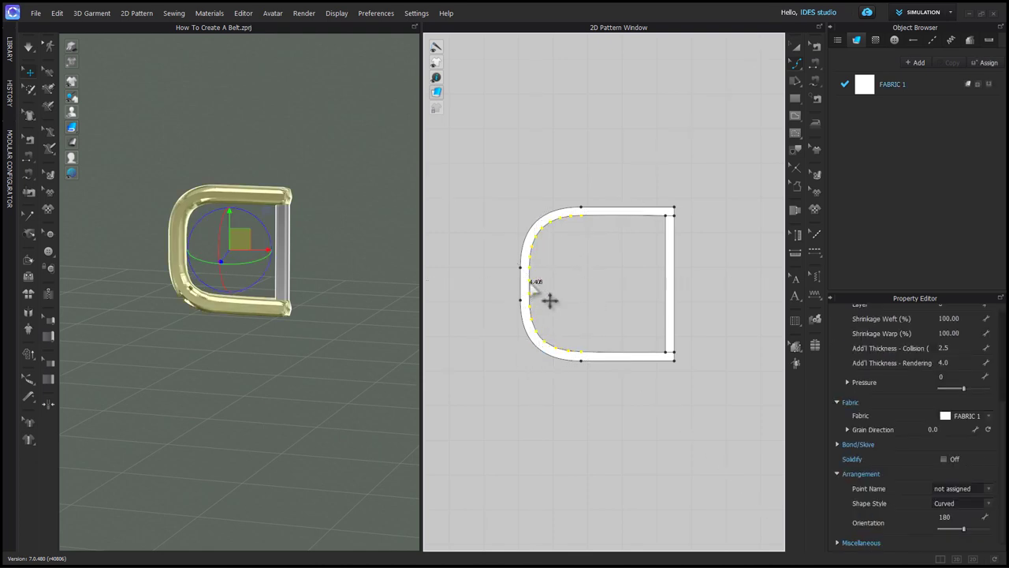
Convert the upper and lower end points of the frame's inner curve to segment points
right_click(591, 226)
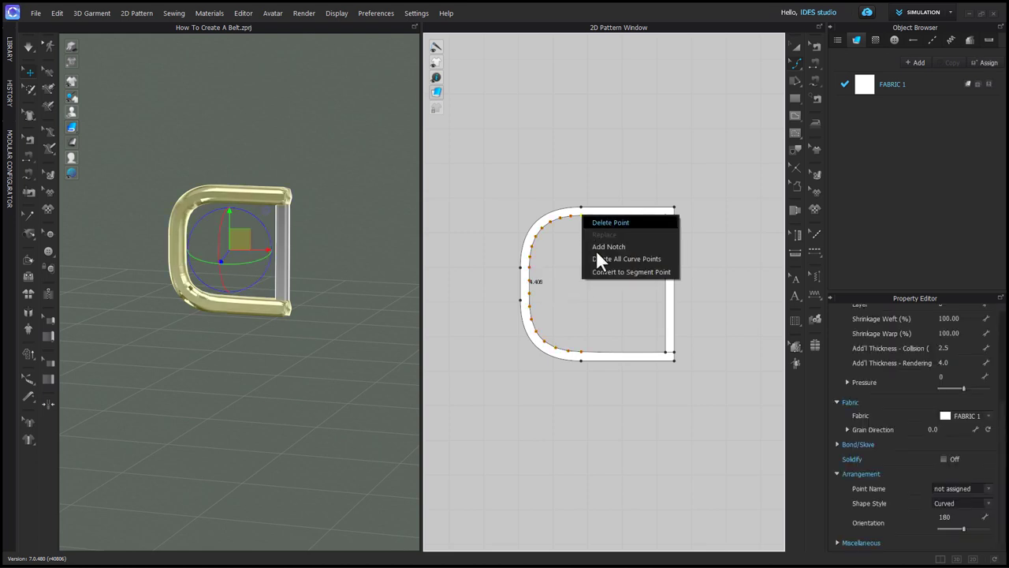
left_click(605, 273)
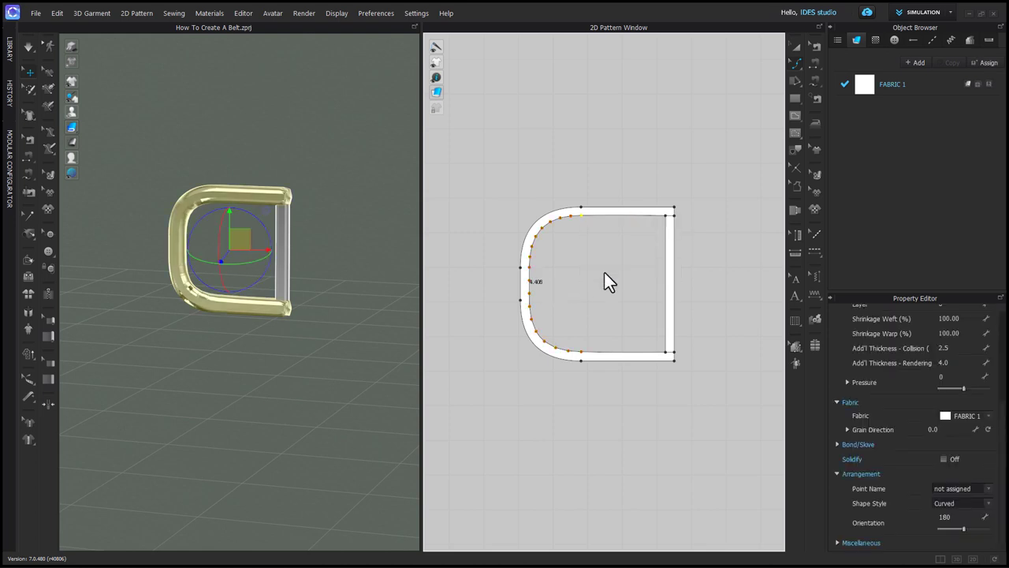
right_click(586, 355)
left_click(611, 410)
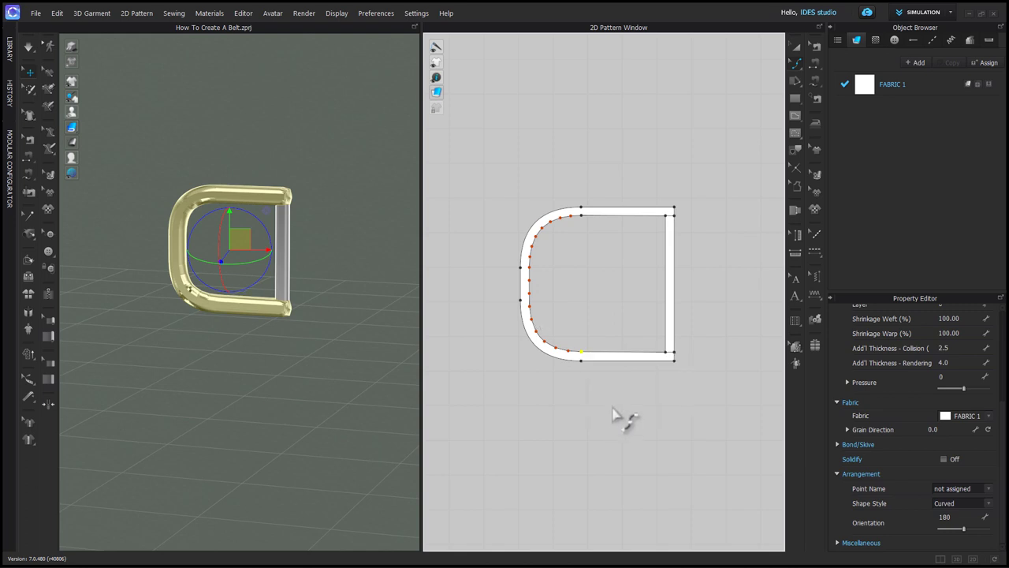
Move the upper arm's inner edge outward until the arm is about 0.04 in wide, and reposition the adjacent curve point to follow it
left_click(631, 223)
left_click_drag(629, 222, 562, 204)
scroll(601, 217, "up", 2)
key("v")
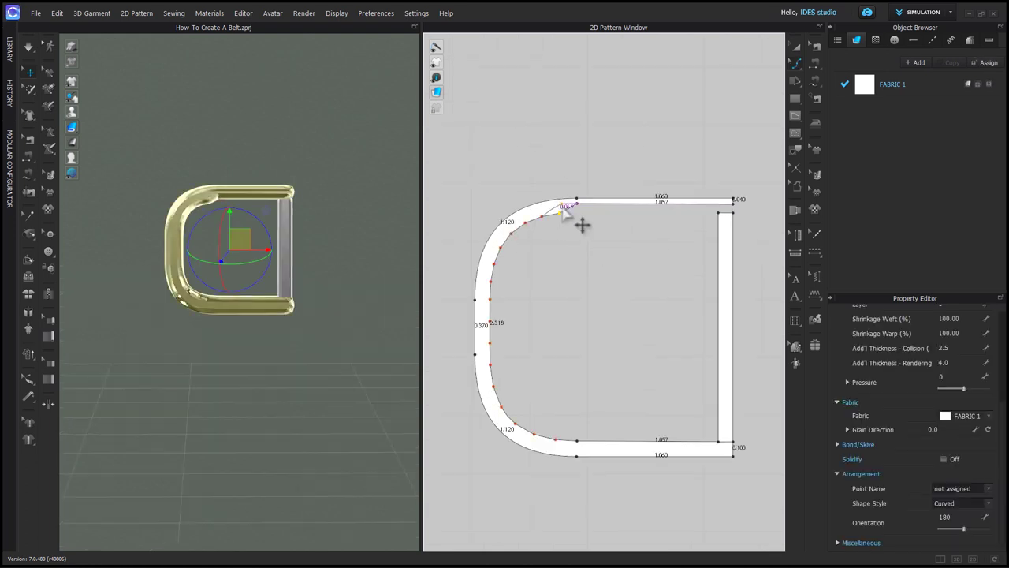
Delete the surplus curve points on the frame's upper inner corner to smooth its transition into the narrowed arm
left_click(542, 216)
key("Delete")
left_click(527, 234)
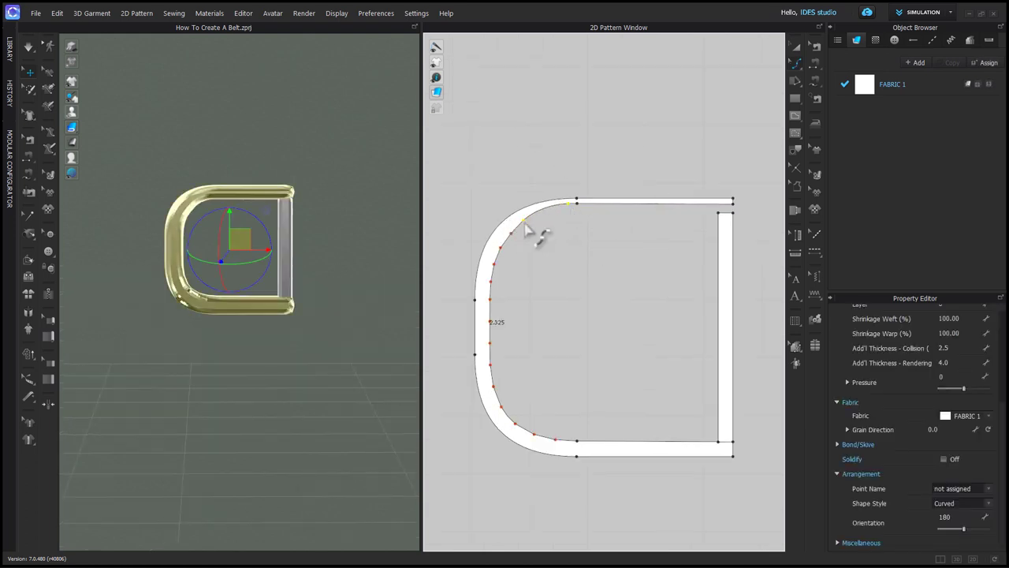
key("Delete")
Split the straight outer edge on the frame's rounded side uniformly into two segments
key("z")
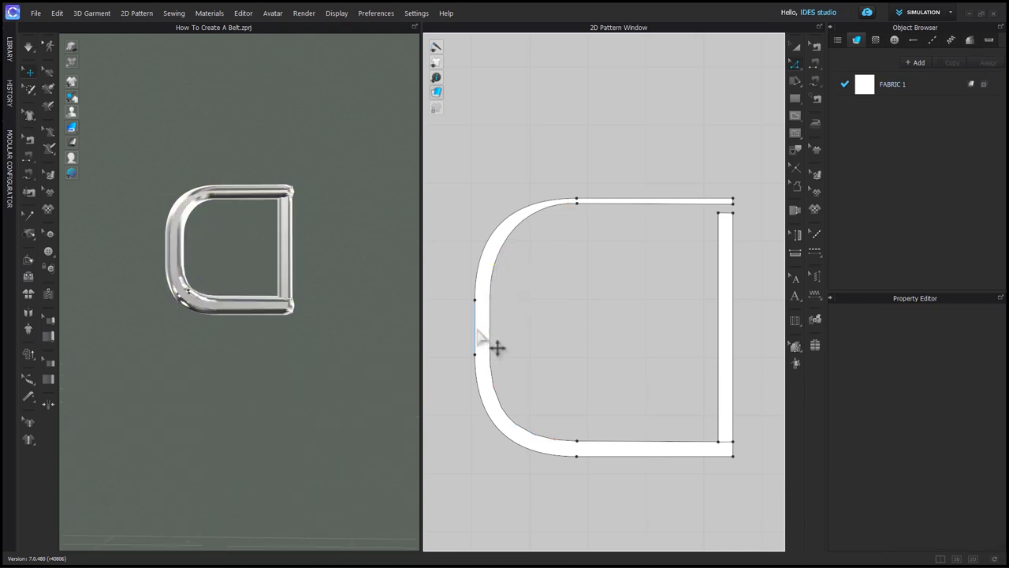
left_click(476, 332)
right_click(480, 336)
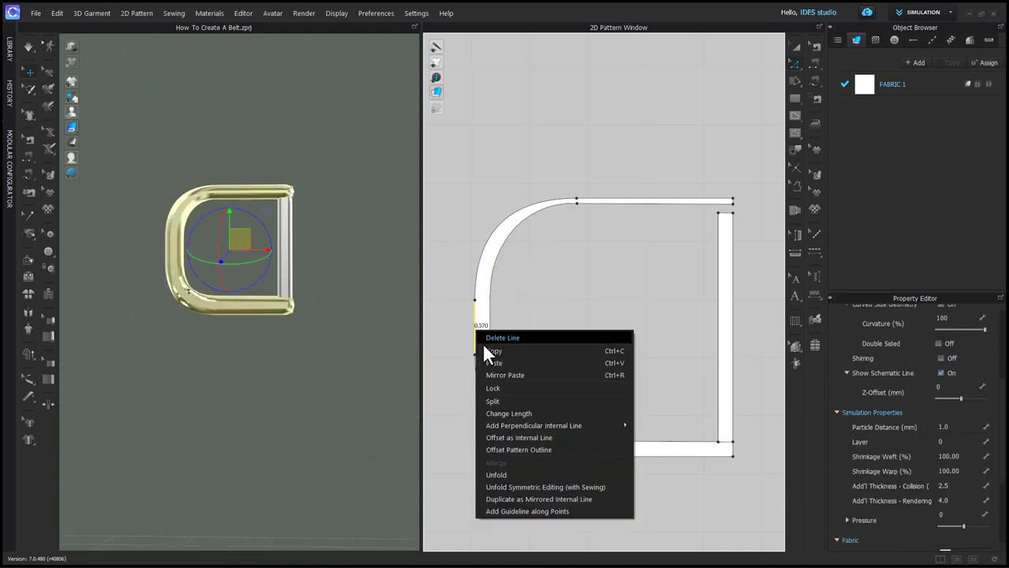
left_click(490, 400)
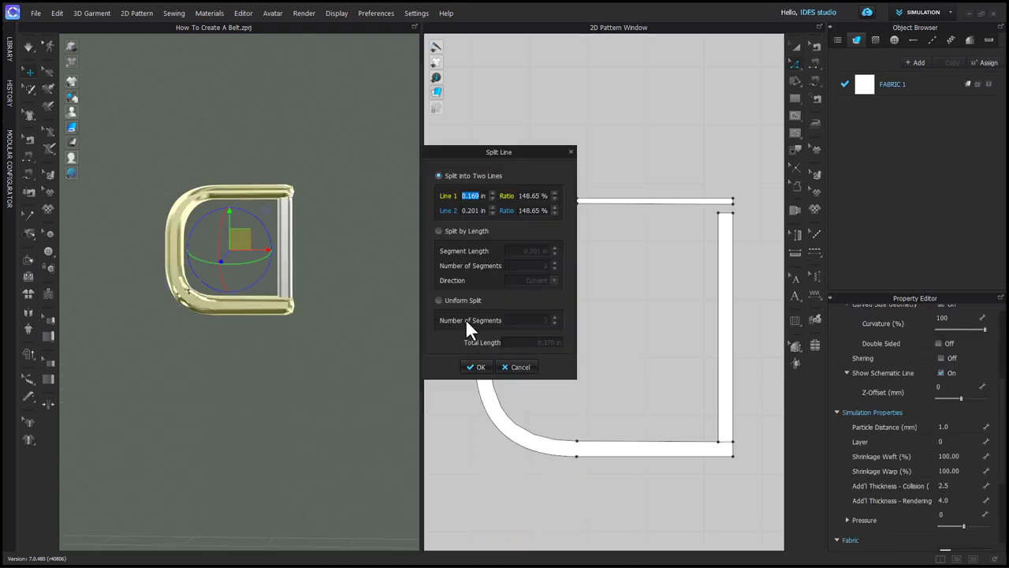
left_click(459, 300)
left_click(475, 367)
Draw a horizontal internal line from the outer edge's midpoint across the band to its inner edge
key("g")
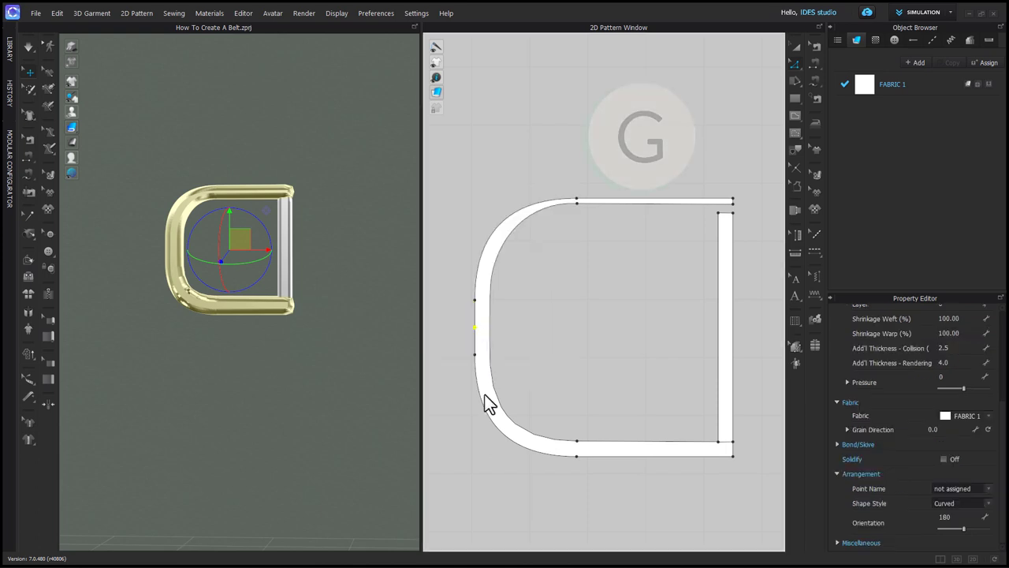
left_click(476, 327)
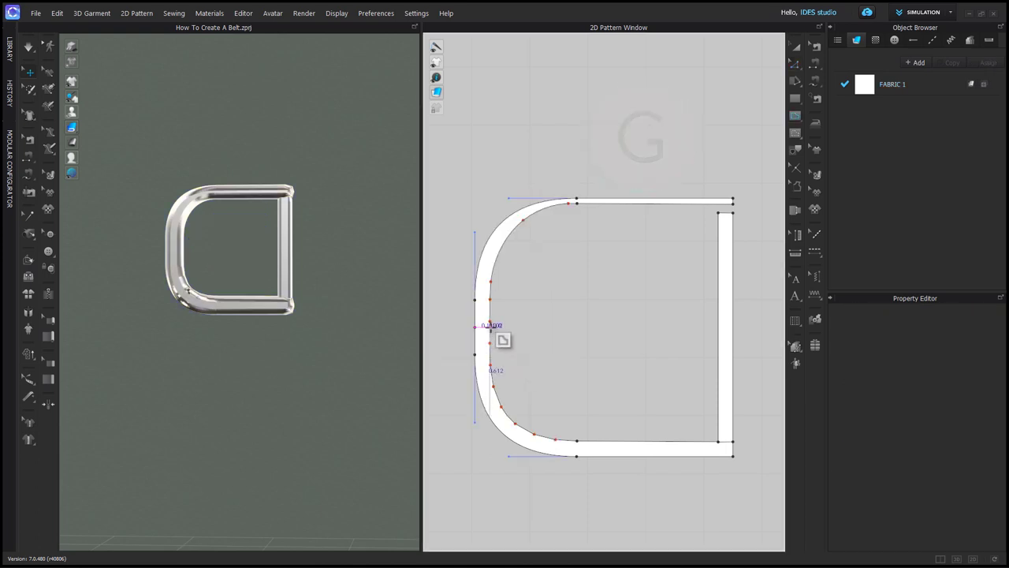
double_click(490, 327)
Cut the curved frame along the horizontal internal line and delete its lower half
key("z")
left_click(515, 343)
right_click(484, 331)
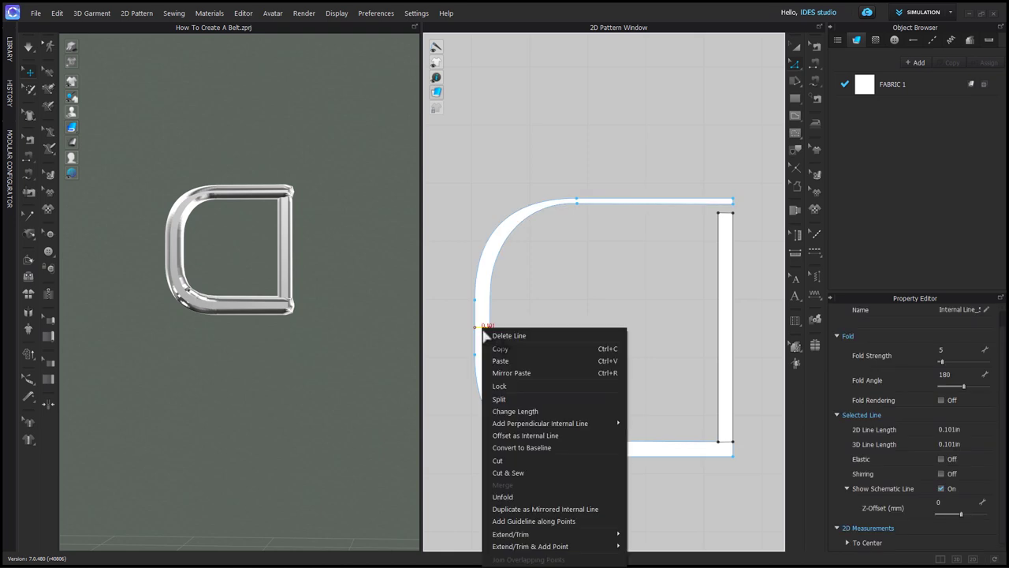
left_click(512, 462)
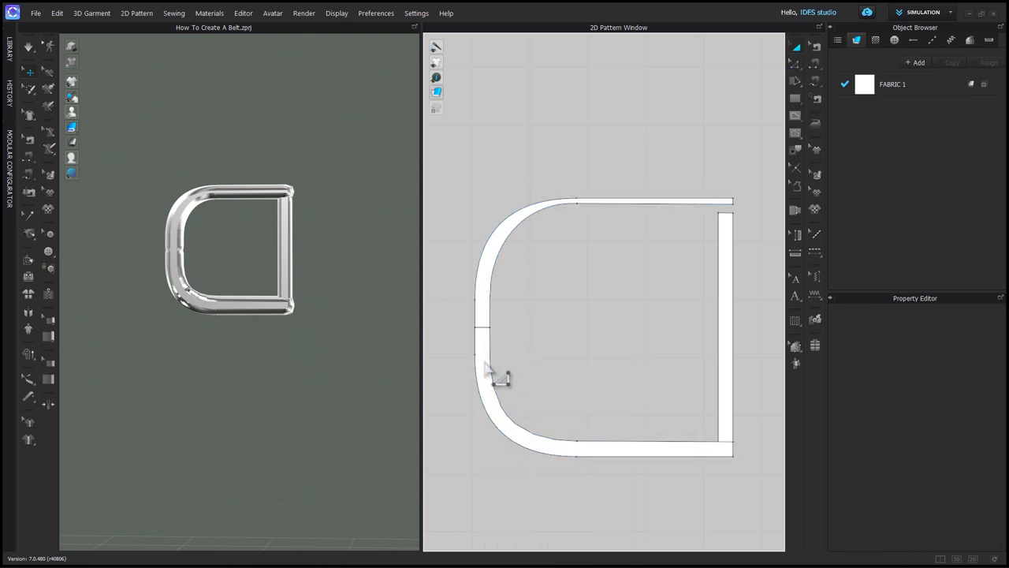
left_click(485, 360)
key("Delete")
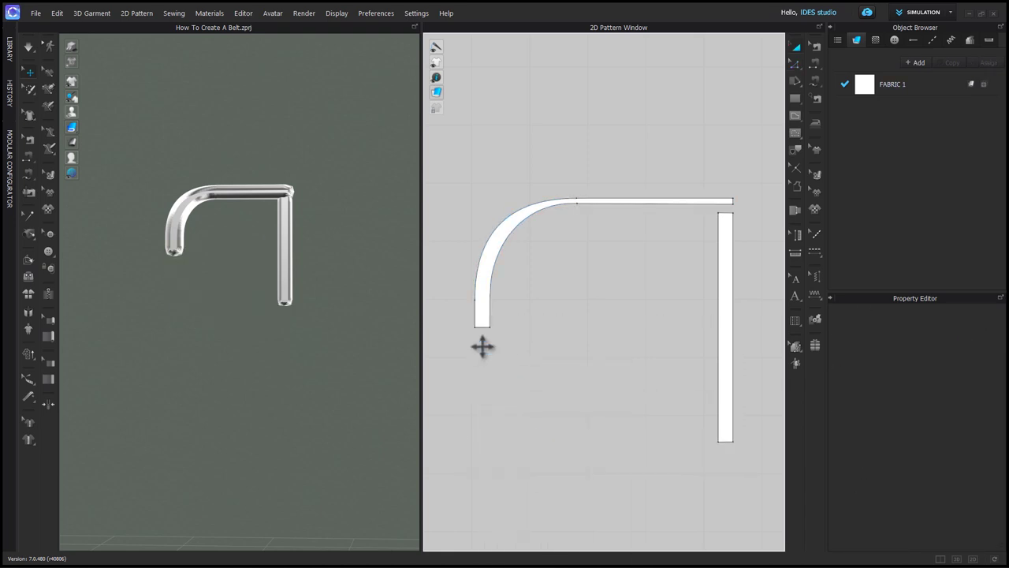
Unfold the remaining upper half of the frame along its short cut edge
left_click(484, 326)
right_click(484, 326)
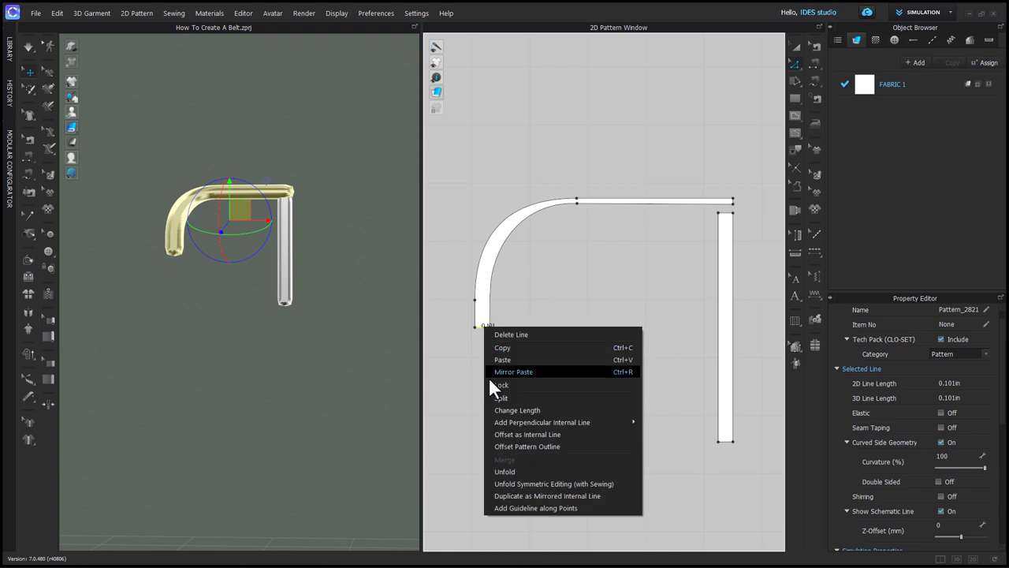
left_click(518, 471)
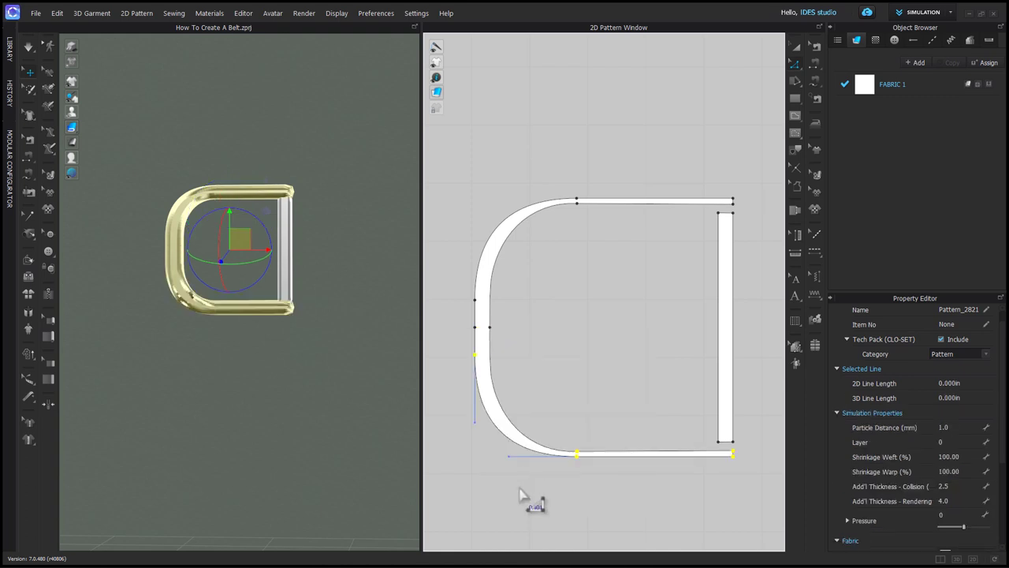
left_click(520, 494)
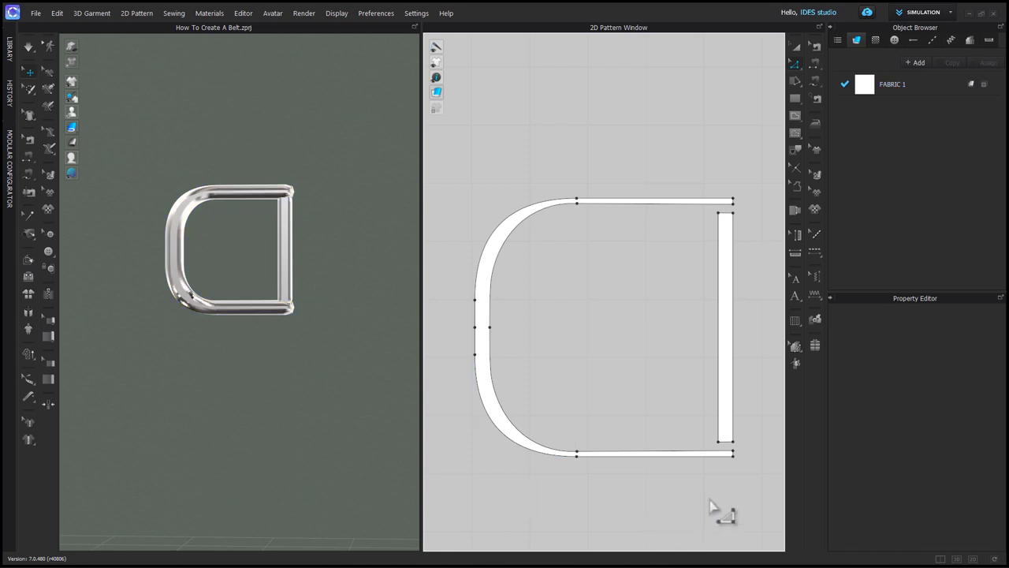
Narrow the vertical bar to about half its width by moving its inner edge outward, and lengthen it at both ends to meet the arms
left_click(735, 371)
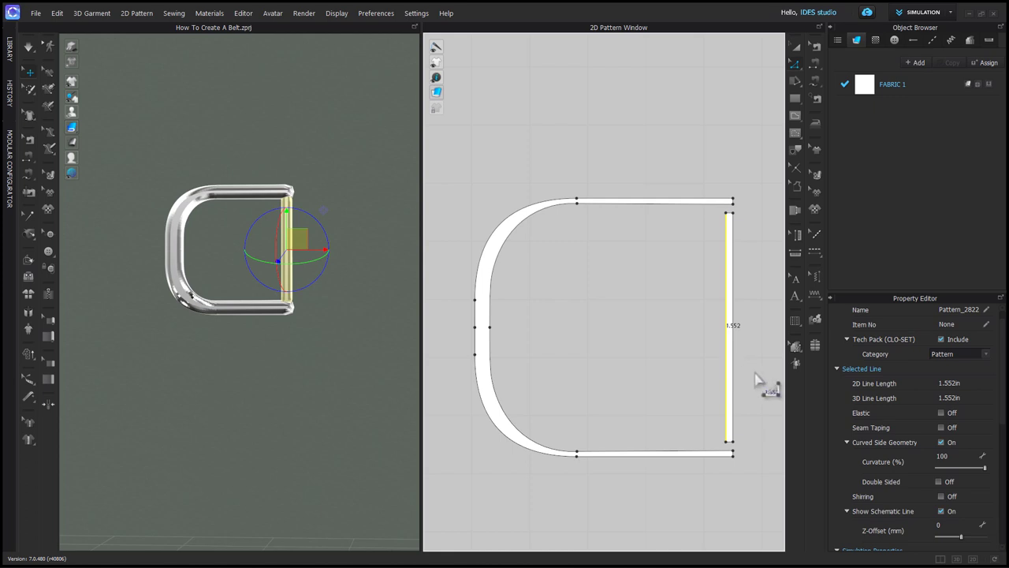
left_click(756, 381)
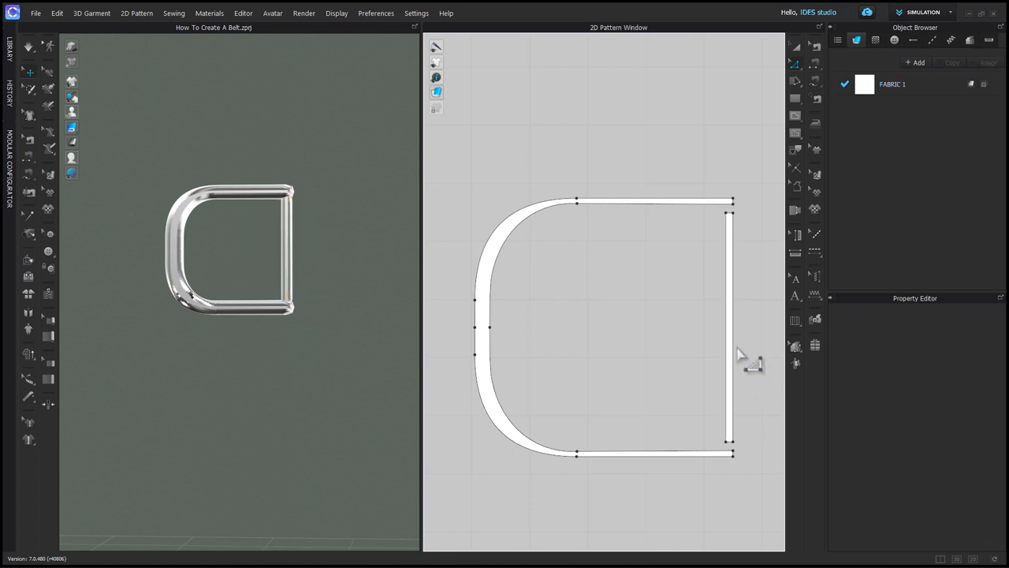
left_click(730, 348)
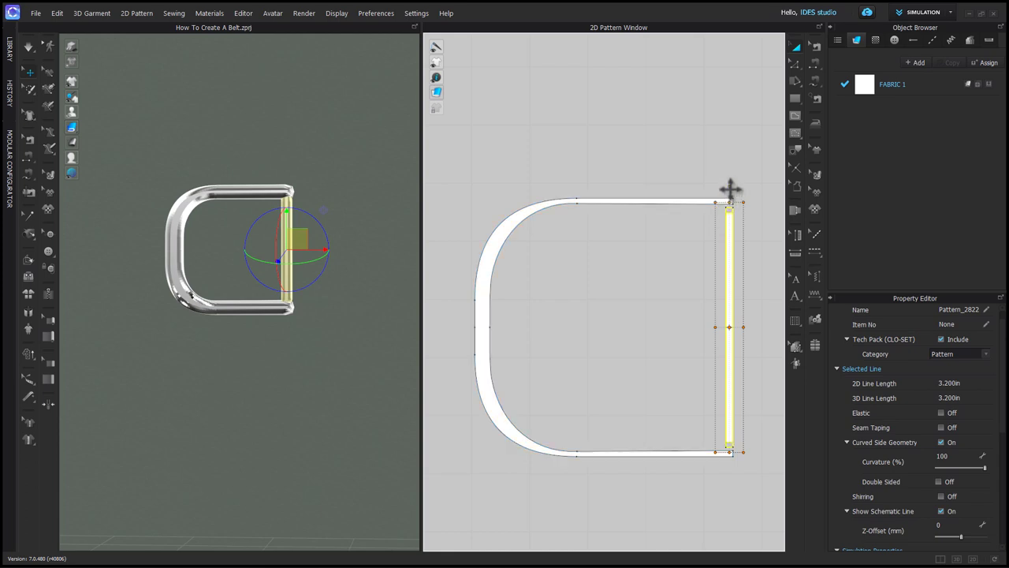
left_click(625, 485)
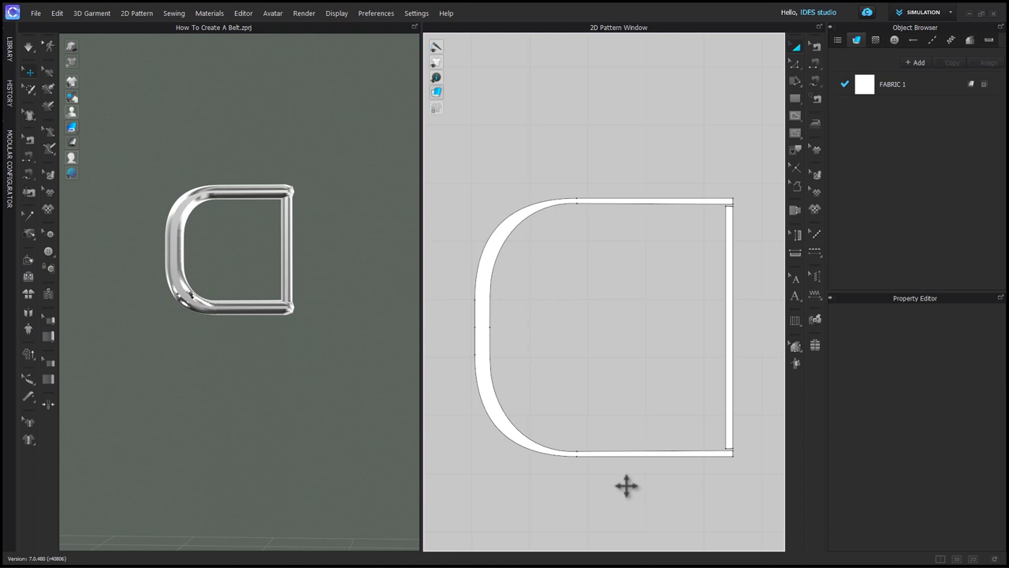
Select both buckle pieces and rotate them in 3D until the buckle lies flat horizontally
key("super+a")
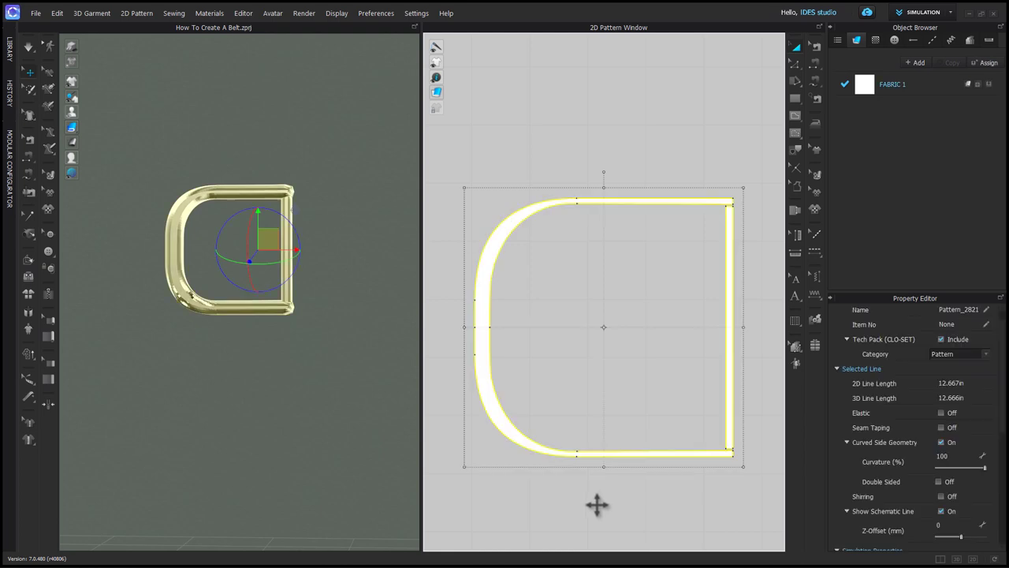
scroll(324, 455, "down", 5)
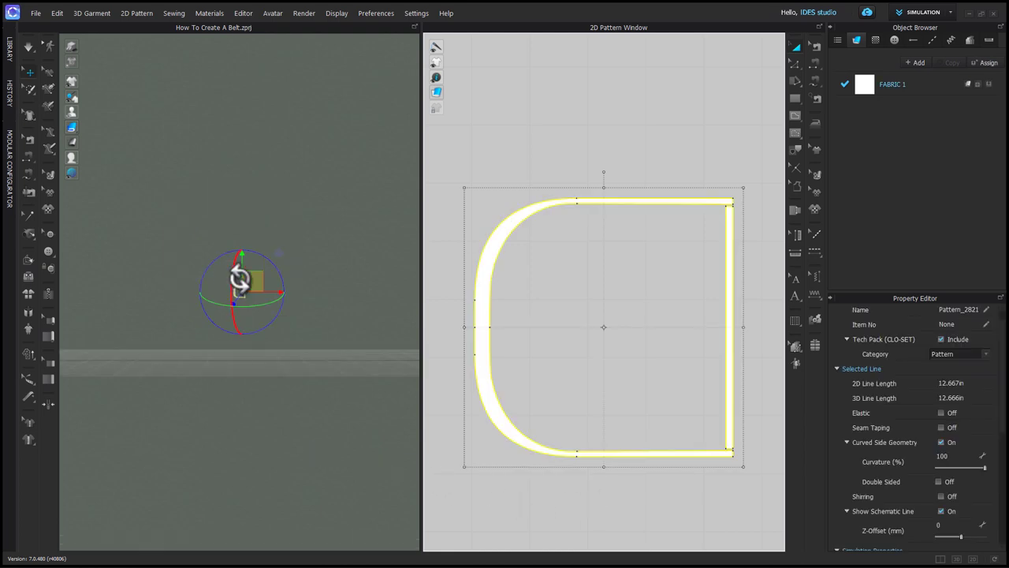
scroll(234, 279, "up", 1)
scroll(235, 287, "down", 2)
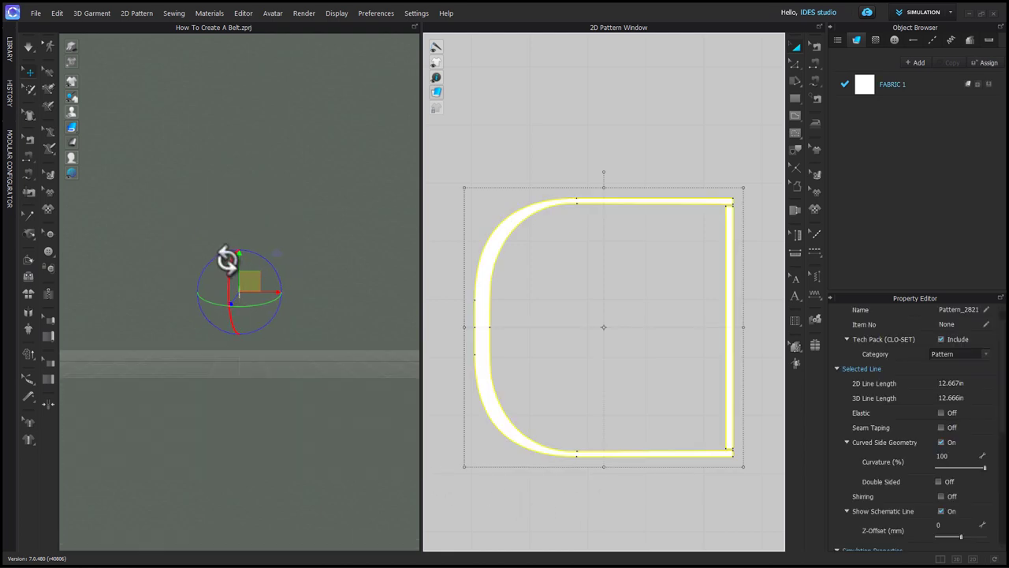
left_click_drag(224, 253, 206, 309)
left_click_drag(249, 264, 248, 333)
key("2")
scroll(256, 354, "up", 4)
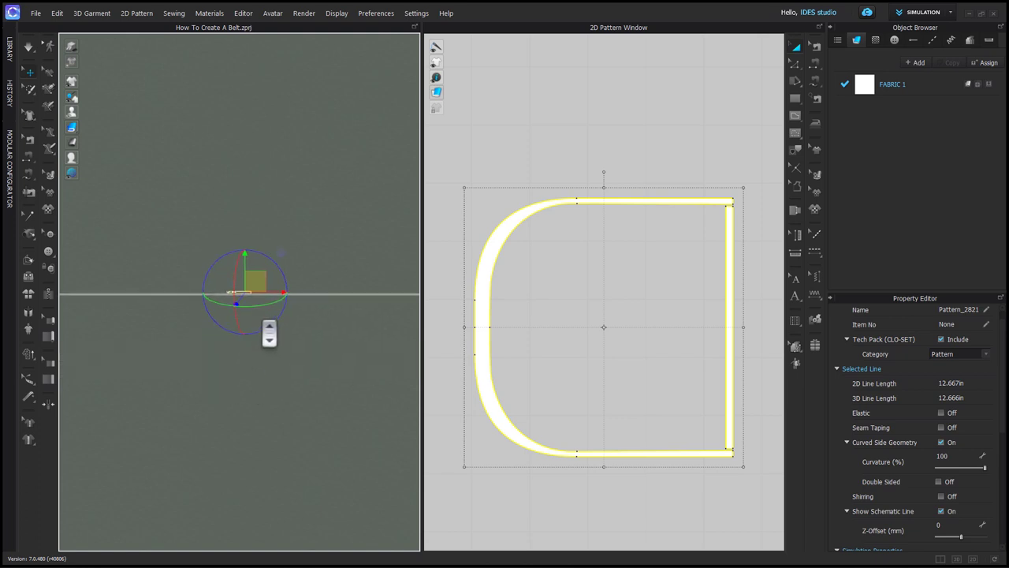
Raise the curved frame slightly in 3D and lower the vertical bar just beneath the ends of its arms
scroll(270, 332, "up", 4)
middle_click_drag(284, 348, 286, 340)
mouse_move(284, 338)
right_mouse_down()
mouse_move(259, 316)
mouse_move(284, 327)
right_mouse_up()
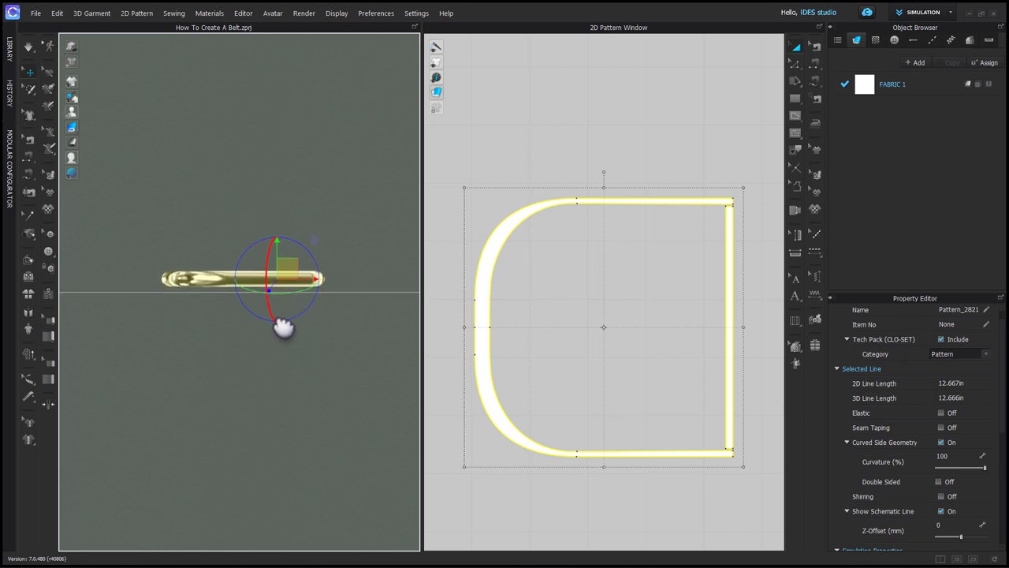
left_click(630, 313)
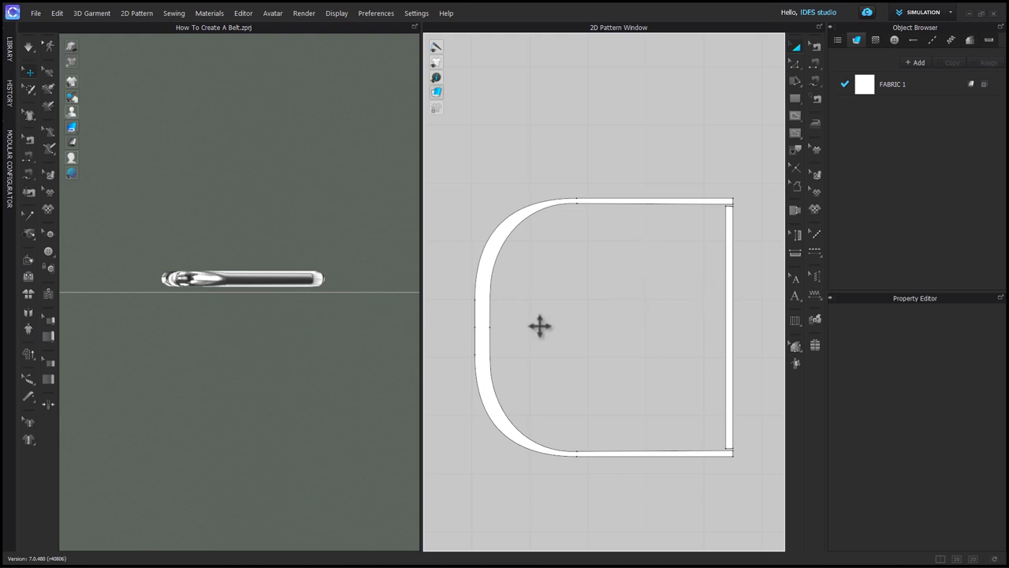
left_click(489, 334)
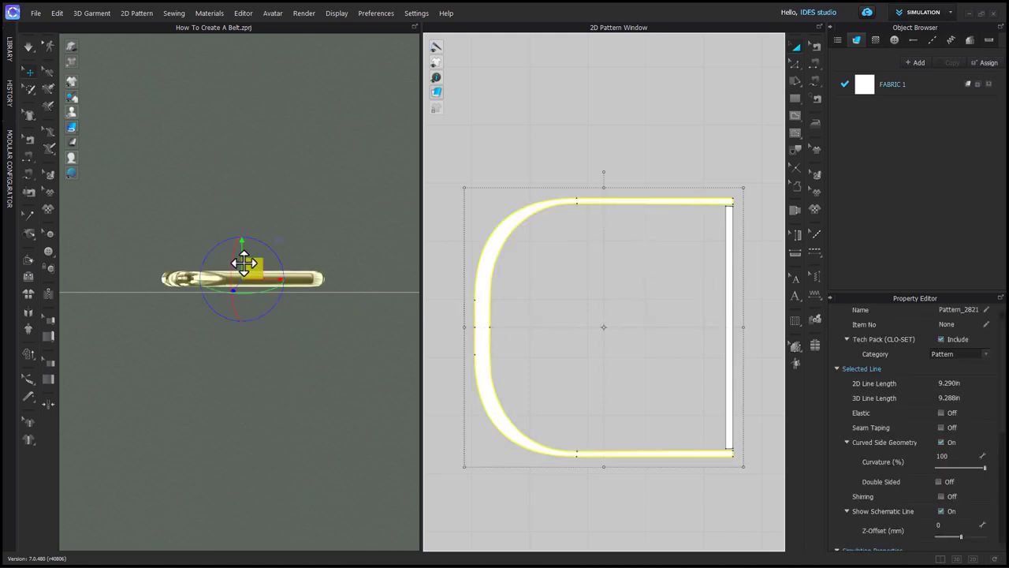
left_click_drag(242, 264, 239, 254)
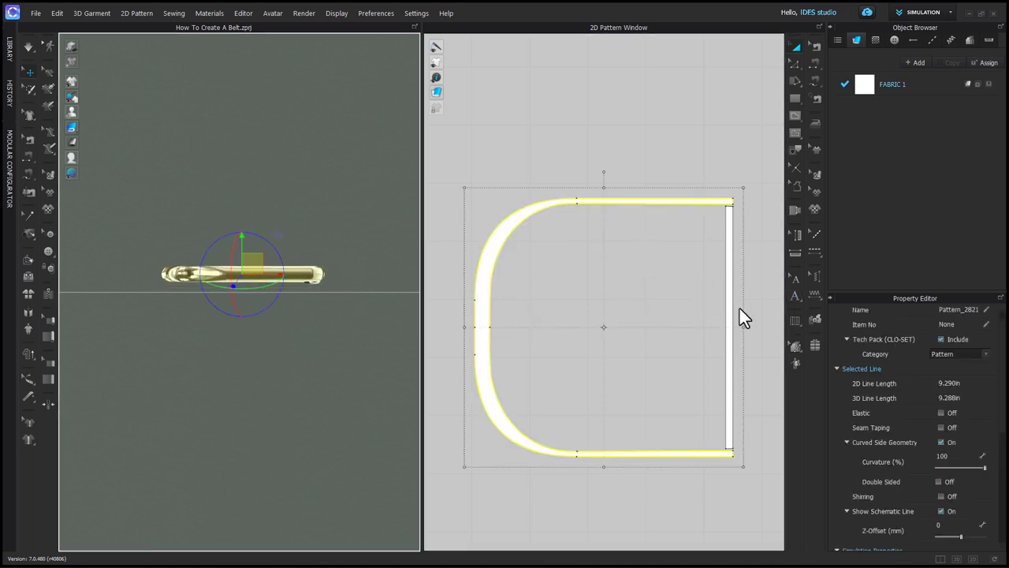
left_click(731, 309)
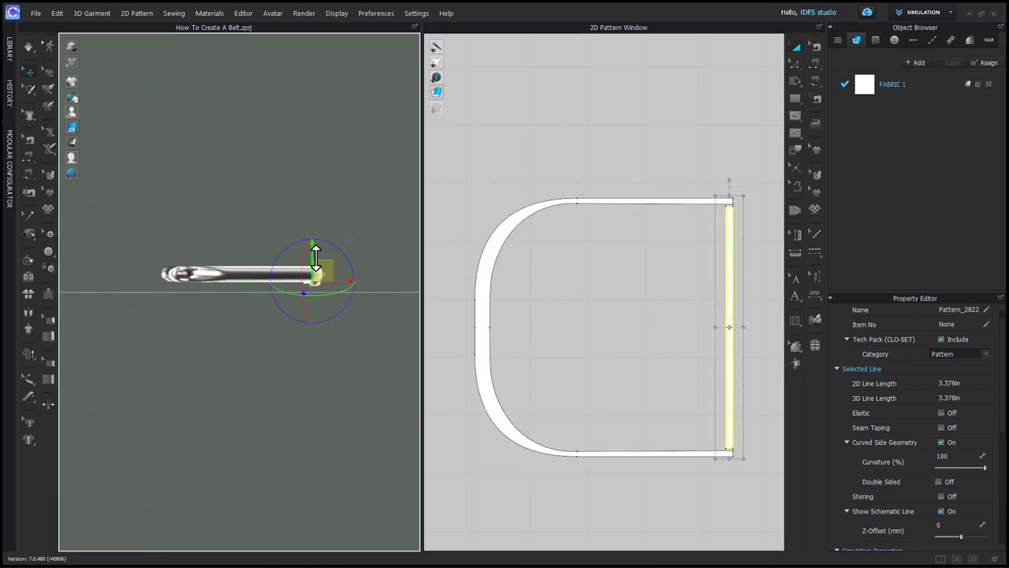
left_click_drag(315, 257, 317, 266)
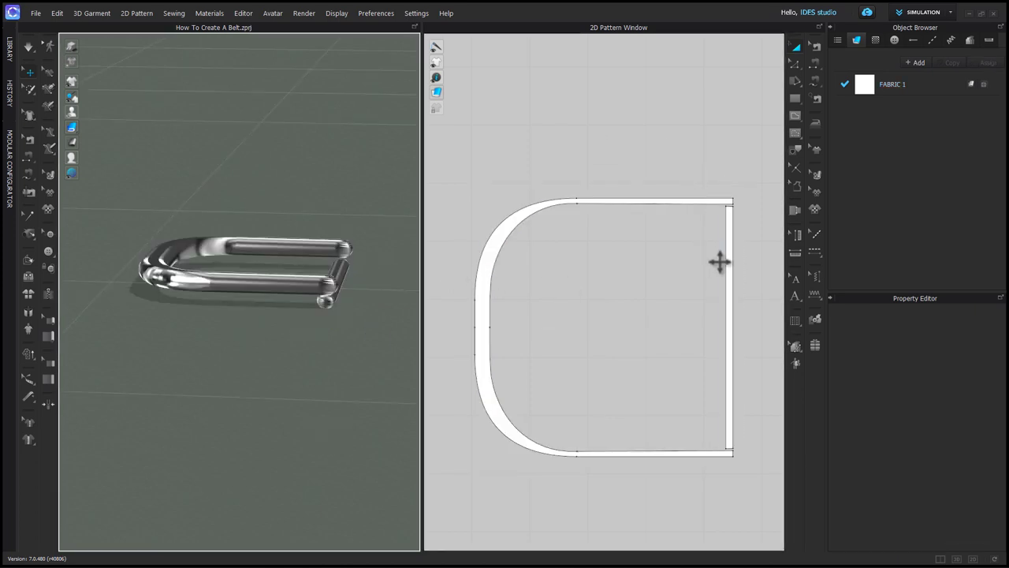
Freeze the vertical bar so that it stays fixed during simulation
left_click(731, 268)
right_click(343, 268)
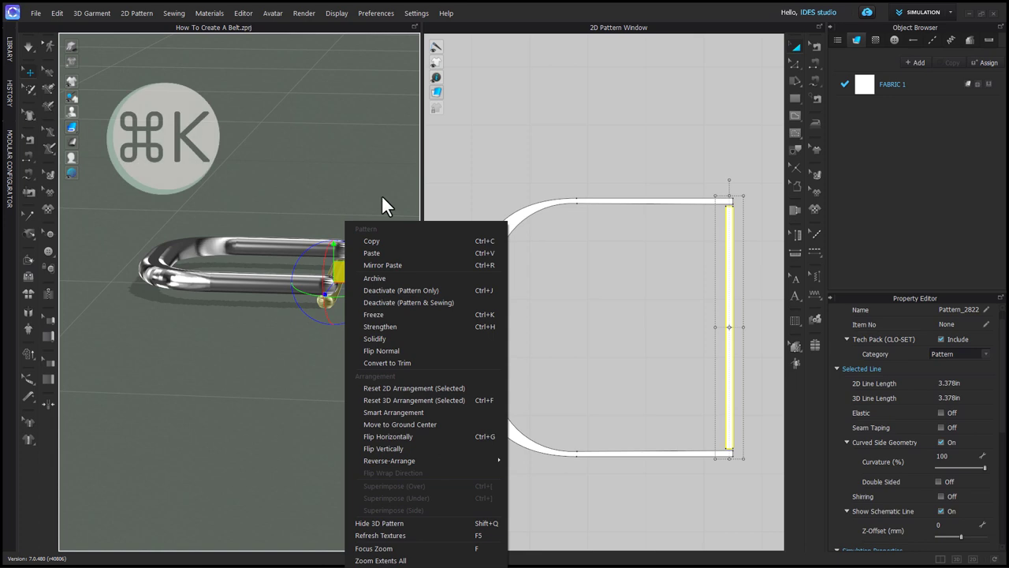
left_click(396, 315)
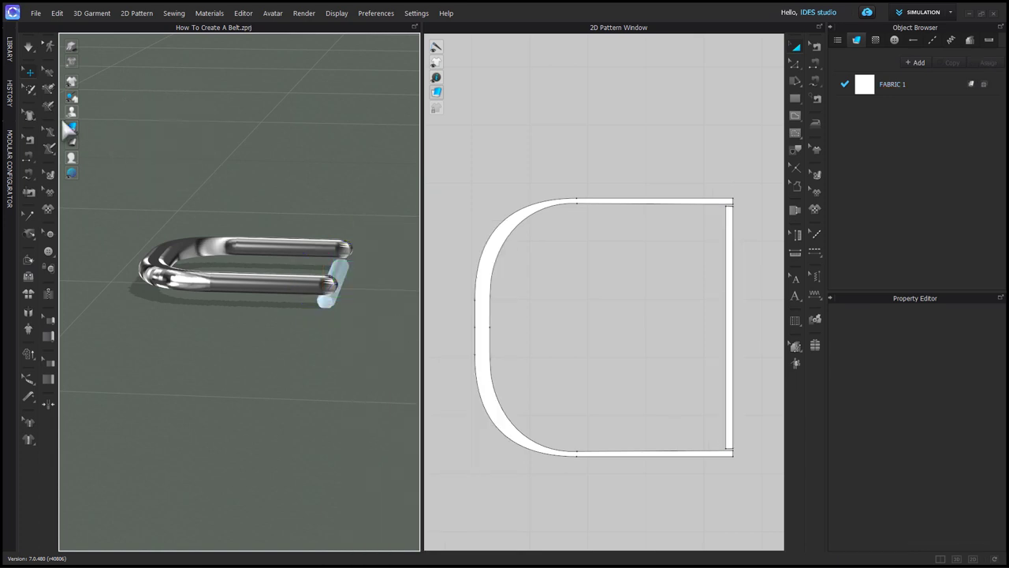
Pin the middle of the curved frame and a short stretch near the free end of each arm
left_click(44, 89)
left_click(76, 130)
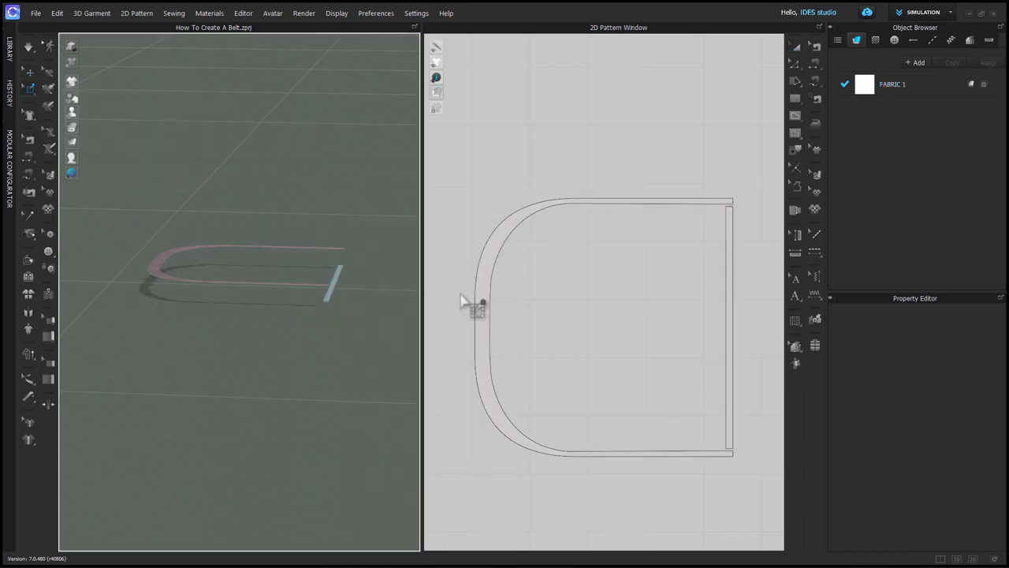
left_click_drag(461, 292, 527, 364)
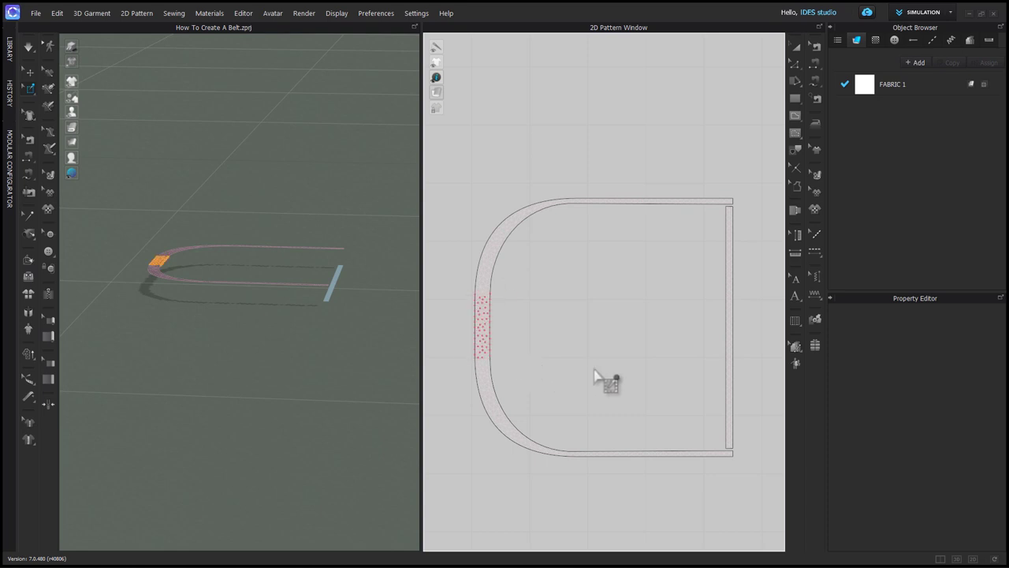
left_click_drag(694, 182, 715, 482)
key("q")
right_click_drag(297, 414, 302, 393)
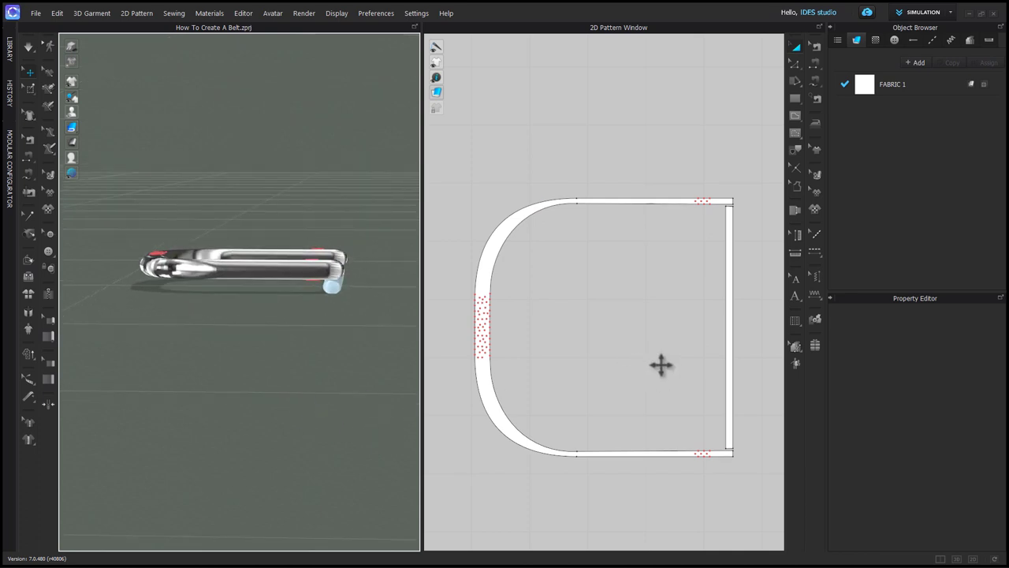
Simulate briefly so the unpinned parts of the frame sag between the pins, and stop the simulation
left_click(730, 359)
scroll(978, 477, "down", 5)
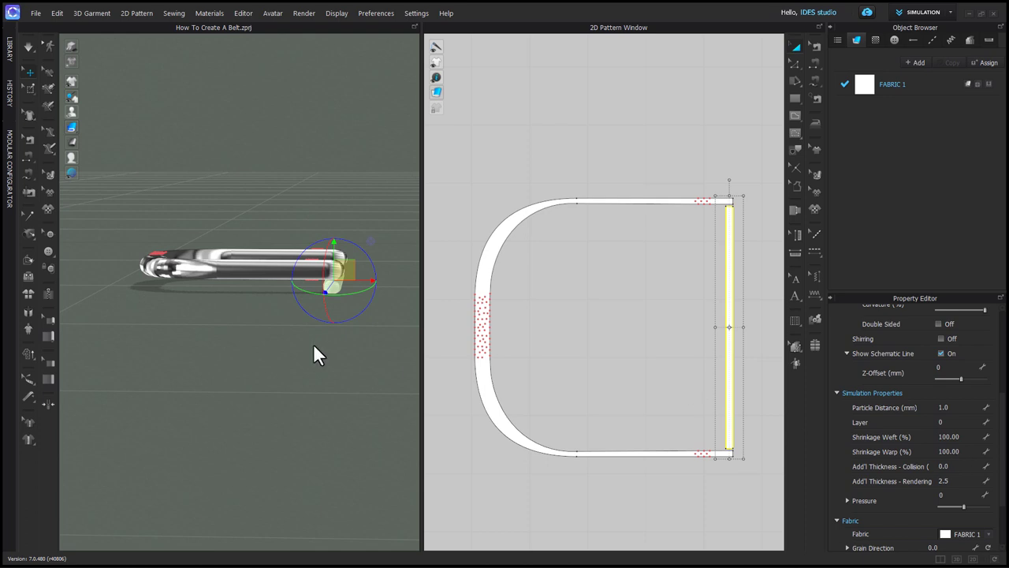
left_click(305, 366)
key("space")
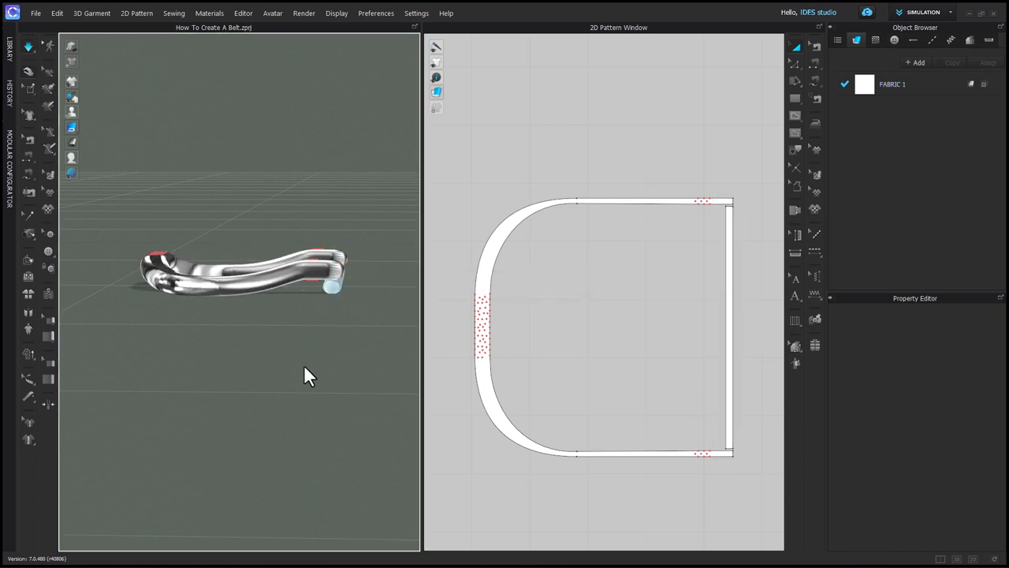
key("space")
Delete the existing pins and pin the whole curved frame except for the end sections of both arms
right_click(161, 255)
left_click(175, 272)
left_click(29, 88)
left_click_drag(457, 166, 714, 517)
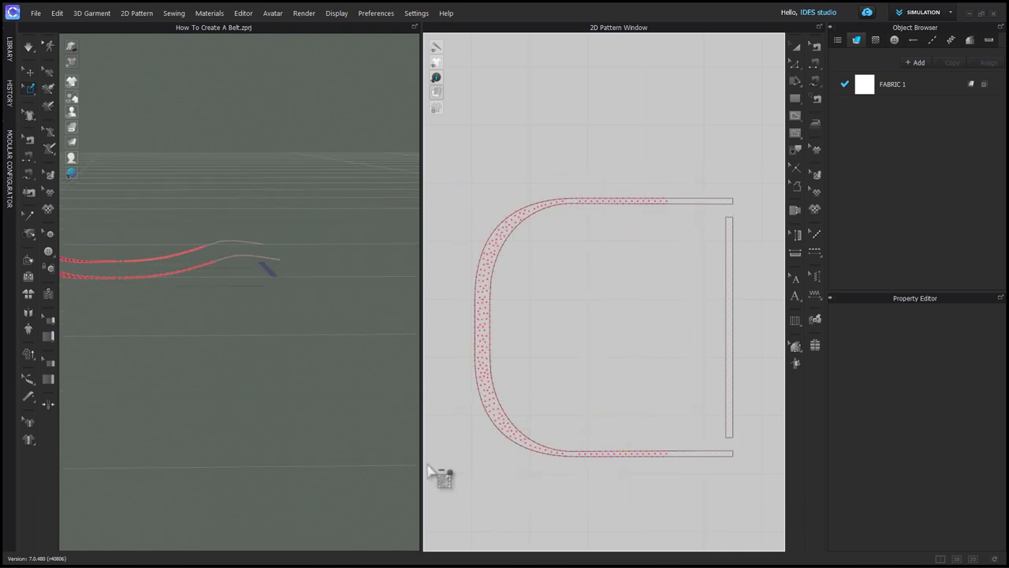
Simulate until the arm ends bend down to the vertical bar, and clear all pins and the bar's freeze
key("space")
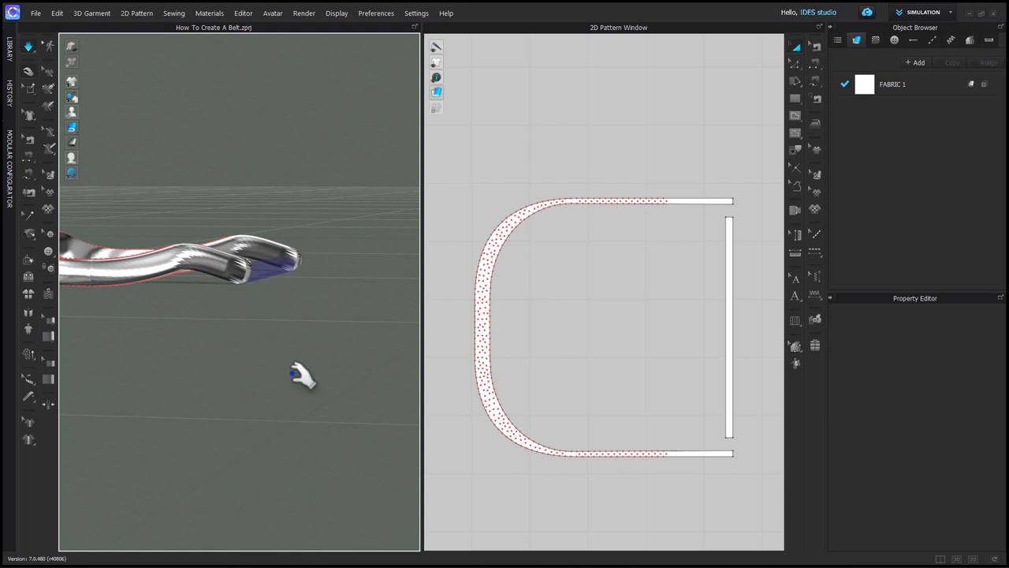
key("space")
right_click_drag(302, 377, 192, 359)
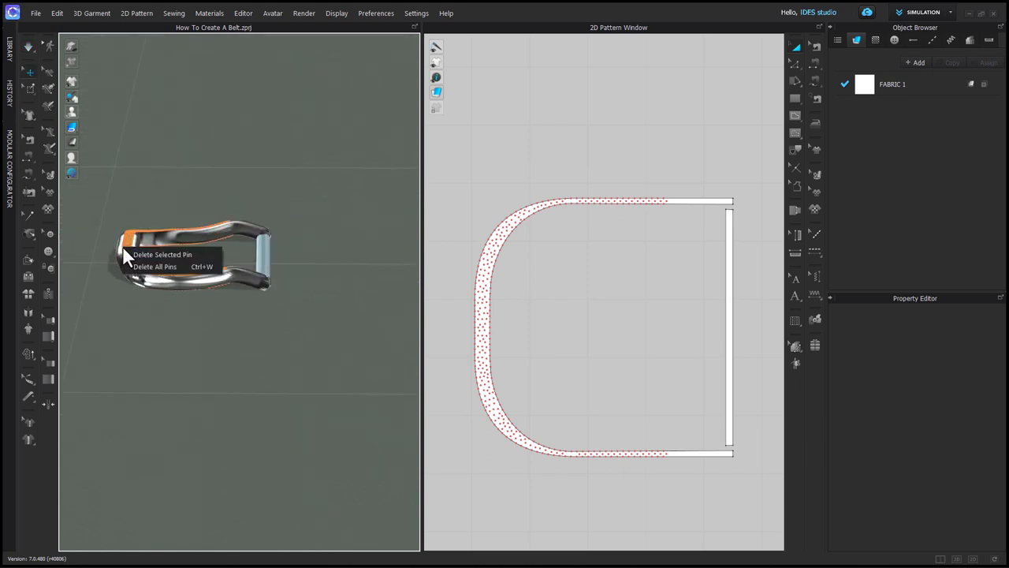
left_click(266, 257)
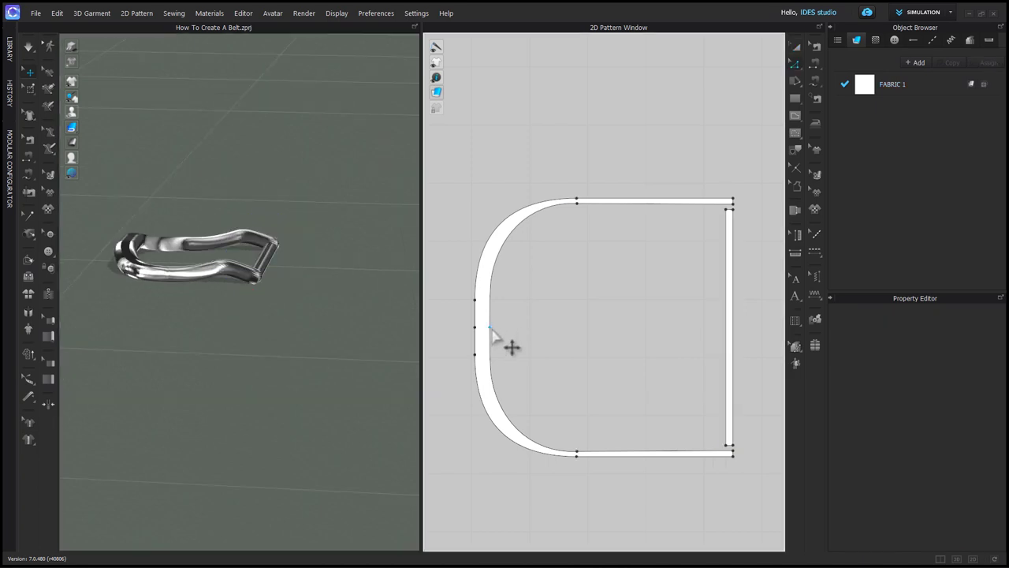
Move the midpoint of the frame's inner curved edge slightly outward to thin the frame there
left_click(490, 328)
left_click_drag(489, 330, 515, 360)
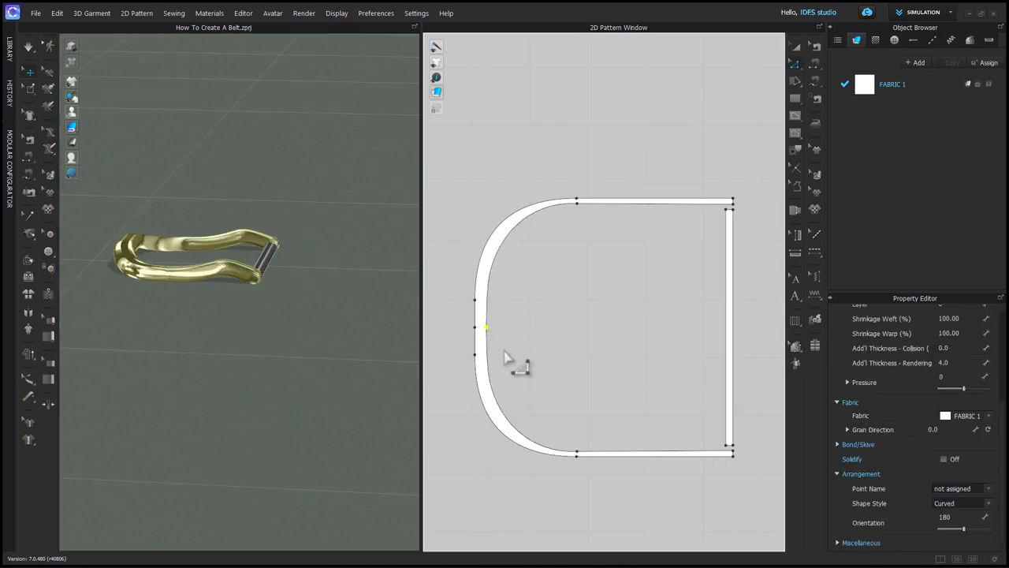
left_click(253, 376)
right_click_drag(253, 376, 340, 359)
scroll(517, 375, "up", 2)
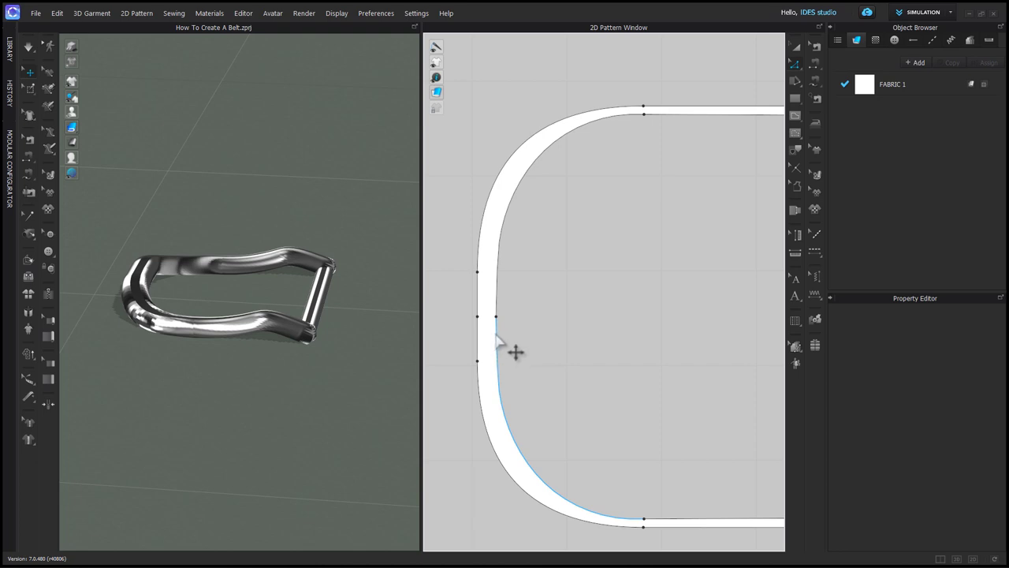
Split the frame's inner edge 0.088 in below and 0.088 in above its midpoint
right_click(497, 346)
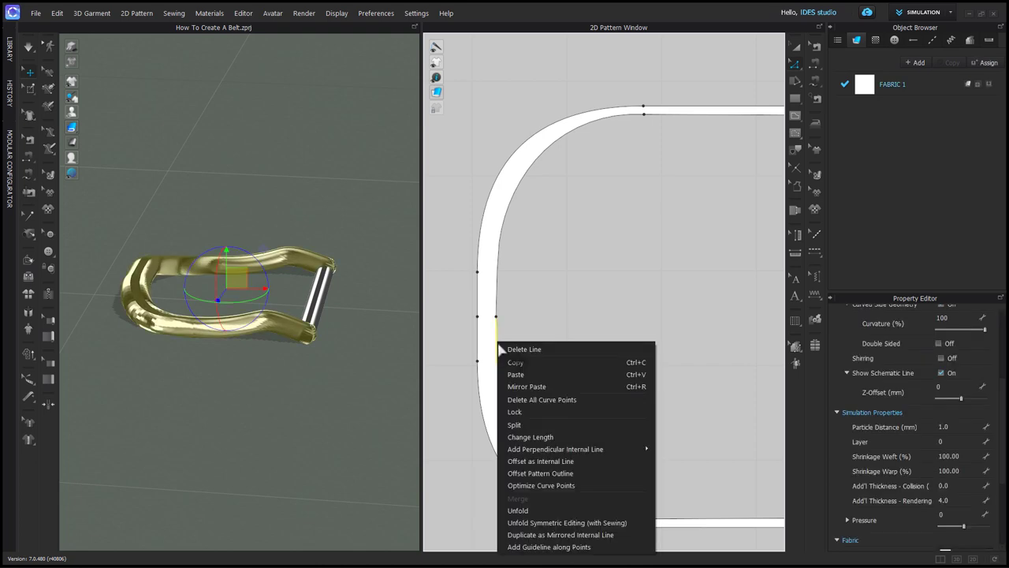
left_click(520, 423)
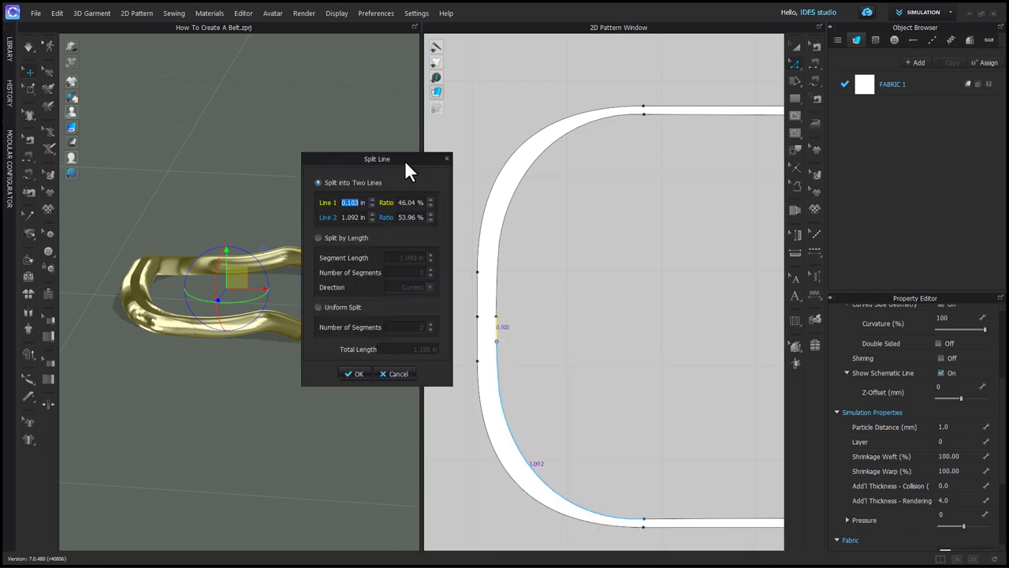
type(".088")
left_click(355, 373)
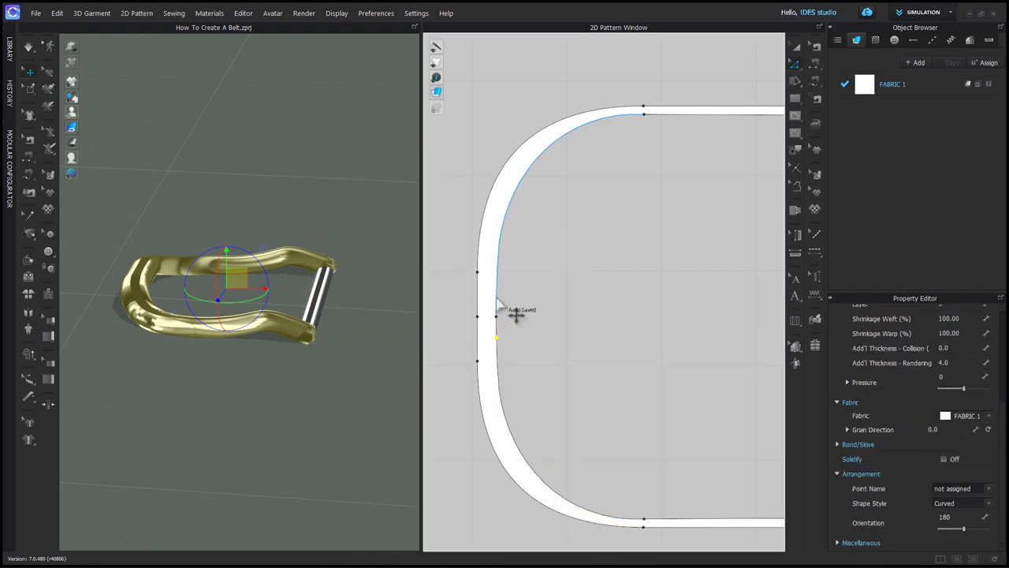
right_click(500, 295)
left_click(508, 372)
key("Return")
Form a rectangular notch in the inner edge by moving the midpoint in as the upper corner and adding a lower corner point
scroll(507, 338, "up", 5)
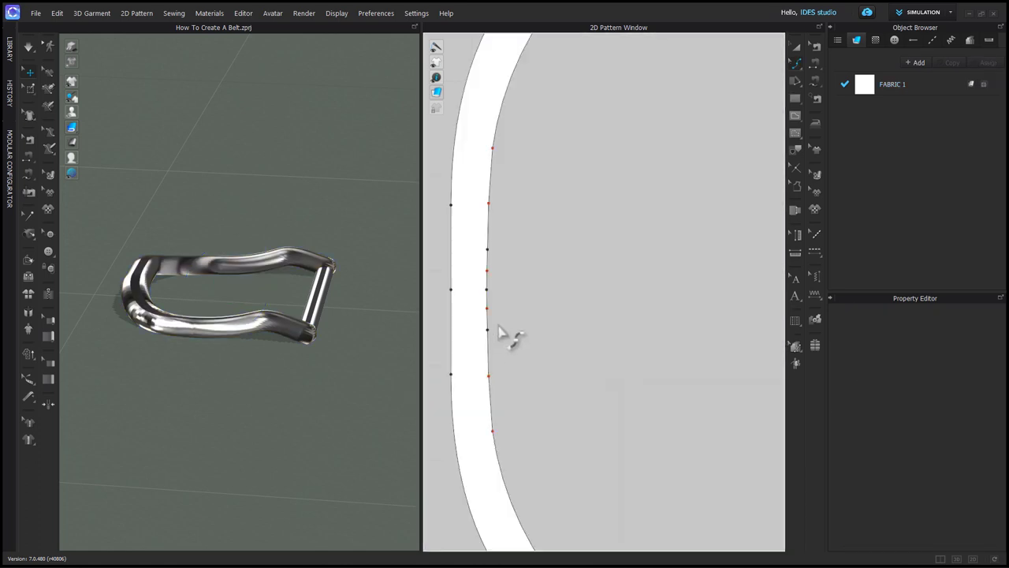
left_click(494, 287)
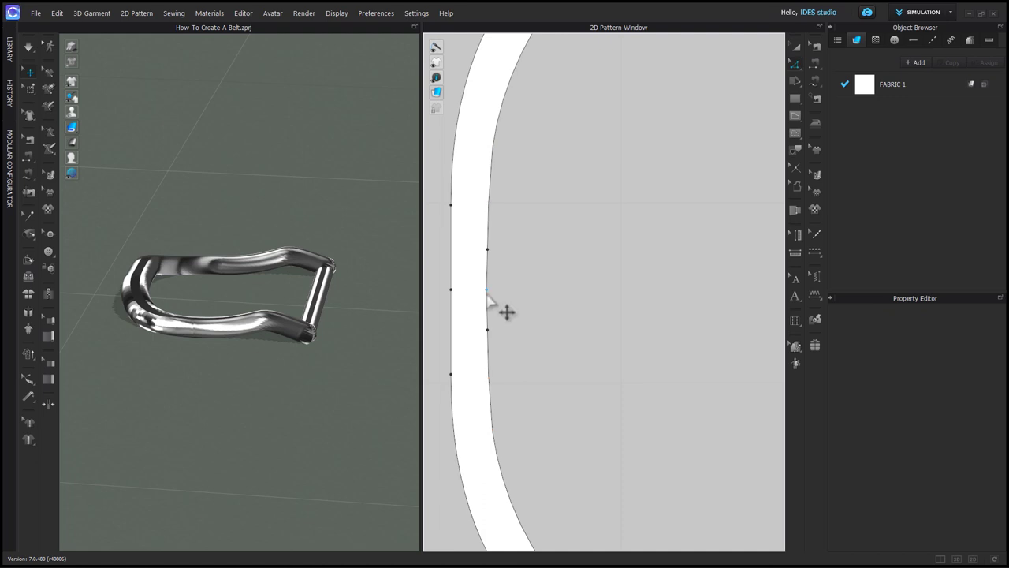
left_click_drag(505, 310, 491, 271)
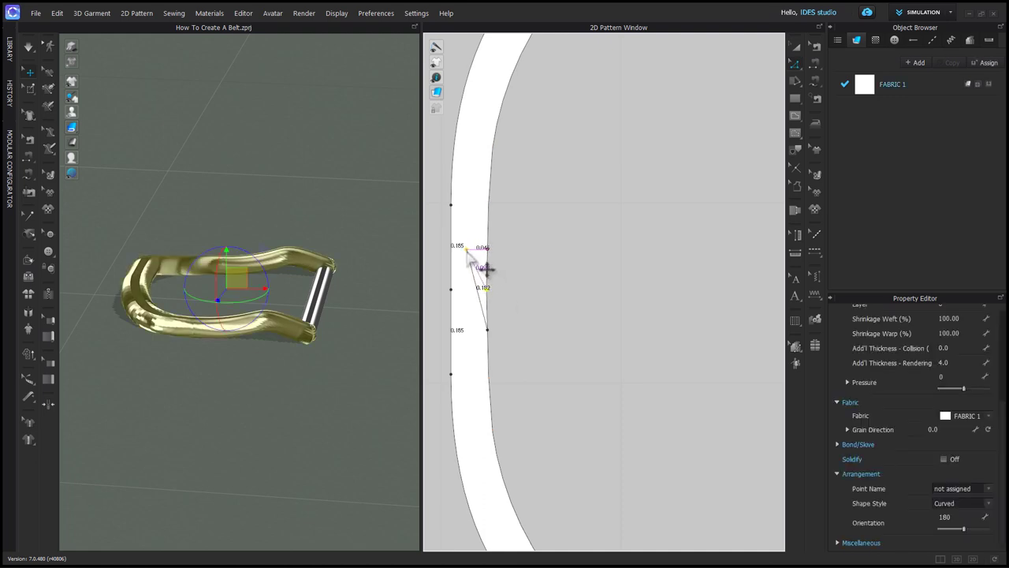
left_click_drag(486, 269, 491, 273)
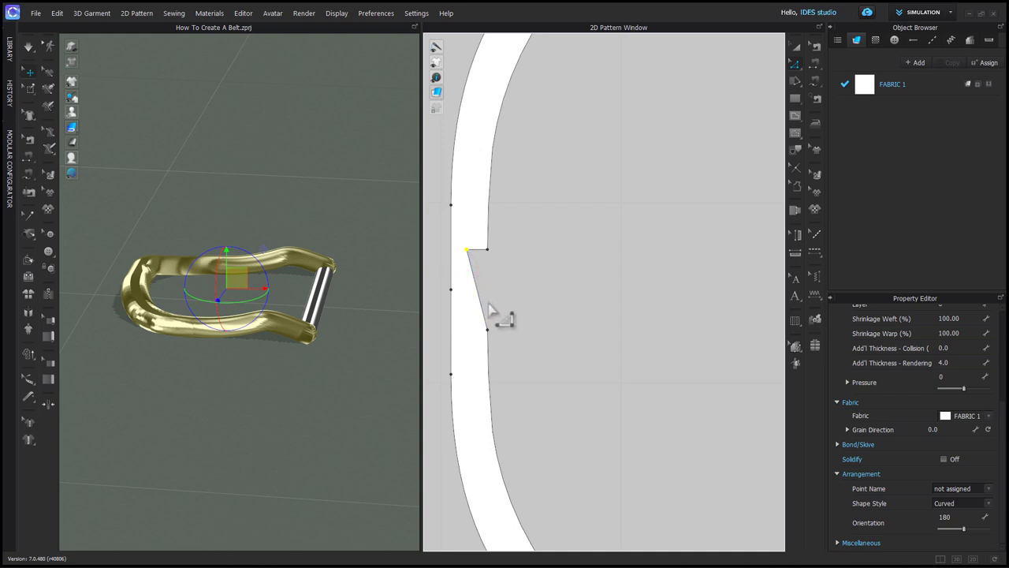
key("x")
left_click_drag(479, 300, 468, 330)
left_click(512, 339)
Deepen the notch slightly by moving its vertical side toward the frame's outer edge
mouse_move(254, 383)
right_mouse_down()
mouse_move(218, 431)
mouse_move(259, 375)
right_mouse_up()
left_click(467, 304)
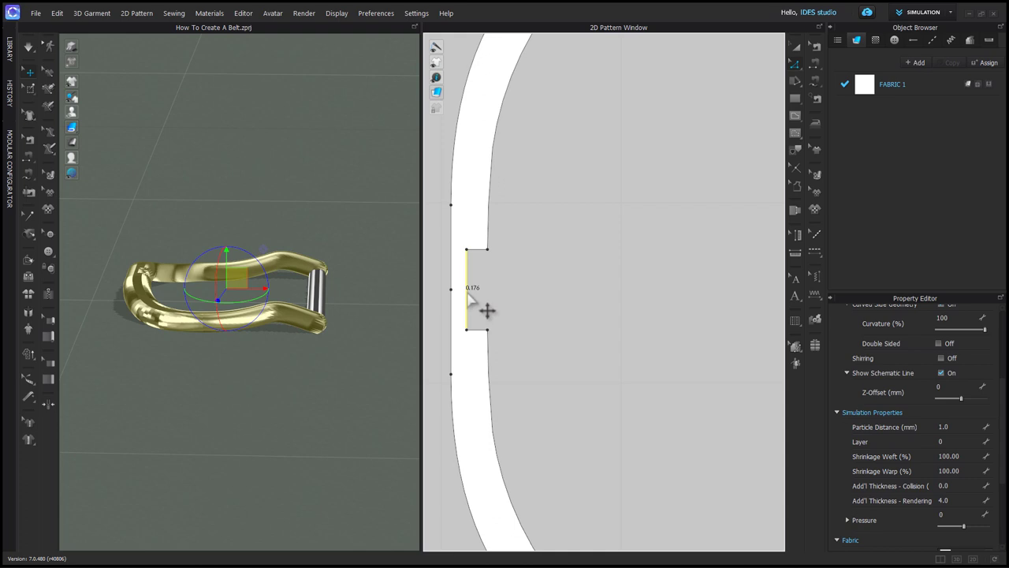
left_click_drag(487, 310, 482, 313)
right_click_drag(360, 350, 292, 406)
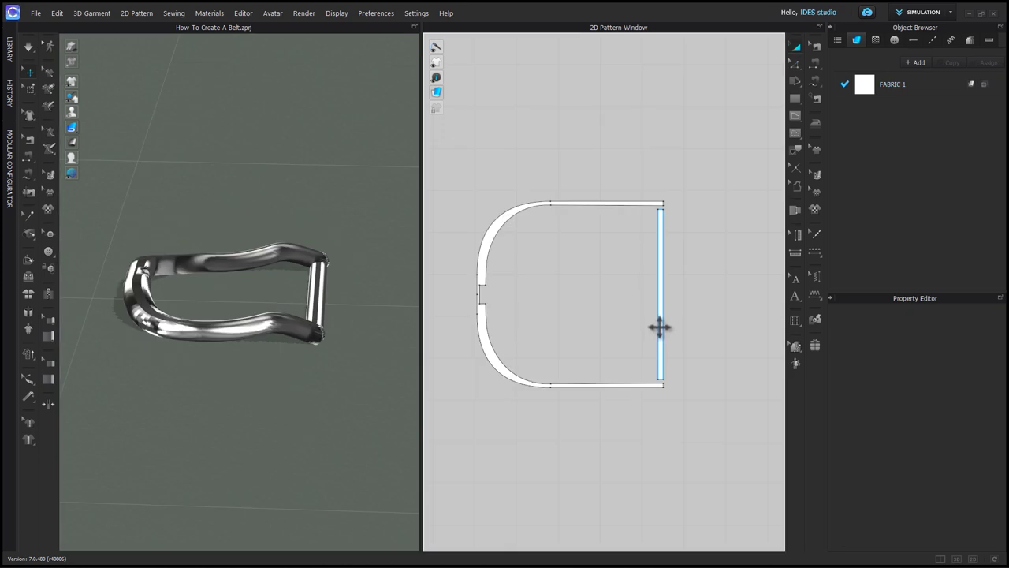
Duplicate the vertical bar and lay the copy horizontally in 2D across the middle of the frame, starting at the notch
left_click(659, 327)
key("super+c")
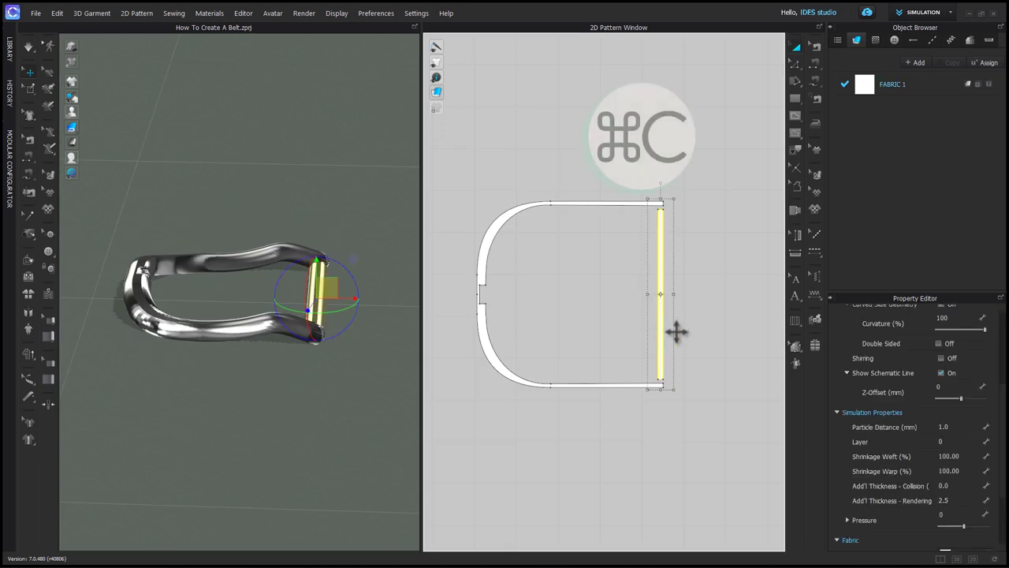
key("super+v")
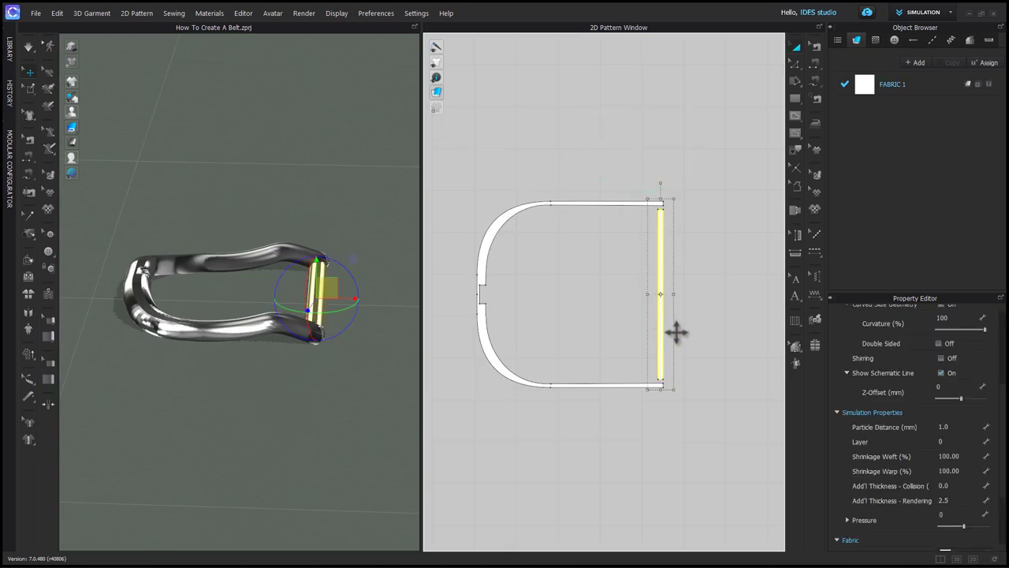
left_click_drag(676, 332, 693, 305)
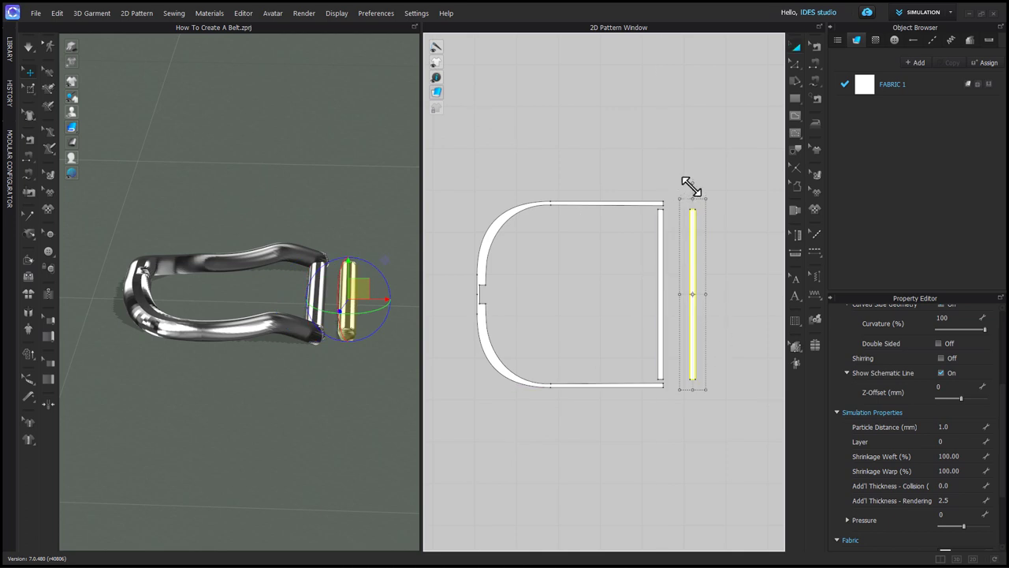
left_click_drag(692, 185, 597, 298)
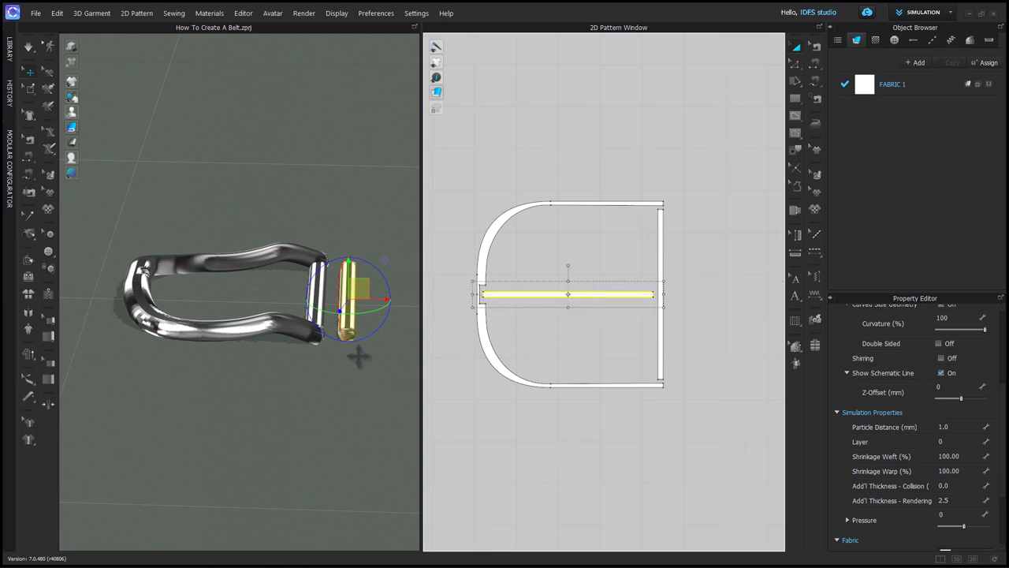
Rotate the copied bar to horizontal in 3D and move it into the buckle between the notch and the vertical bar
key("5")
scroll(239, 322, "down", 10)
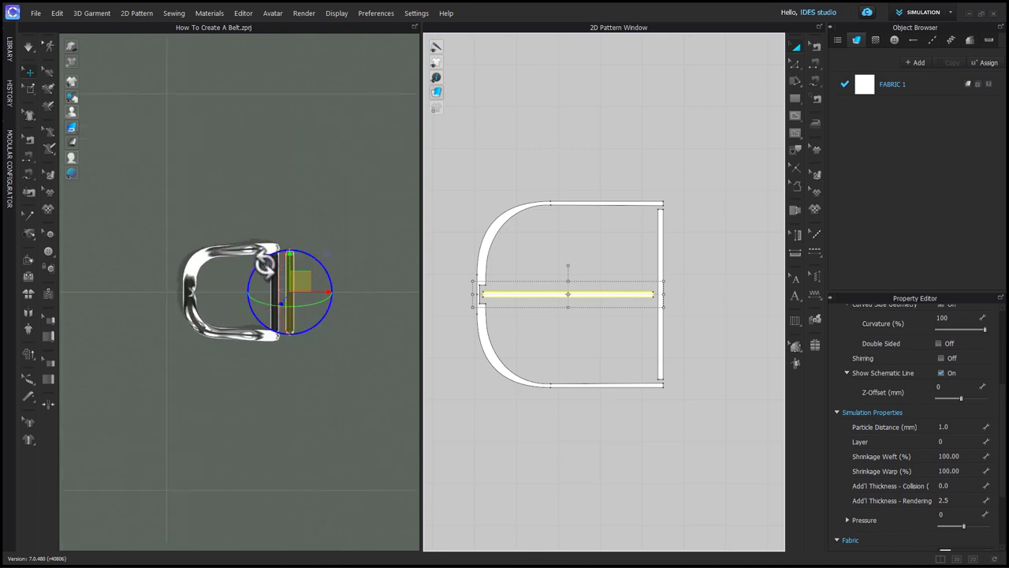
left_click_drag(278, 254, 253, 323)
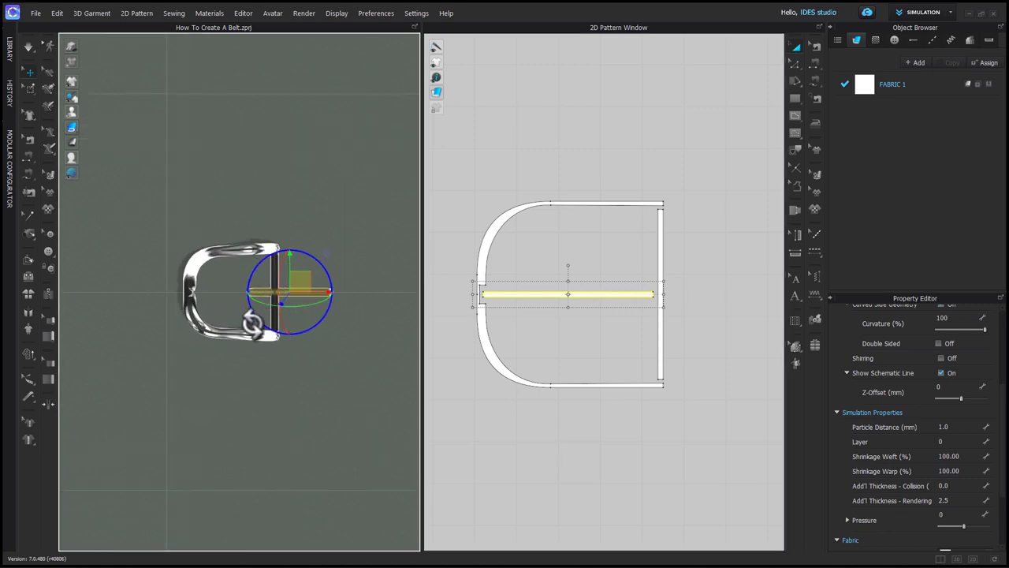
left_click(258, 293)
left_click(342, 340)
left_click(524, 295)
left_click_drag(313, 293, 251, 293)
key("2")
scroll(267, 337, "down", 5)
right_click_drag(270, 365, 334, 412)
left_click(319, 375)
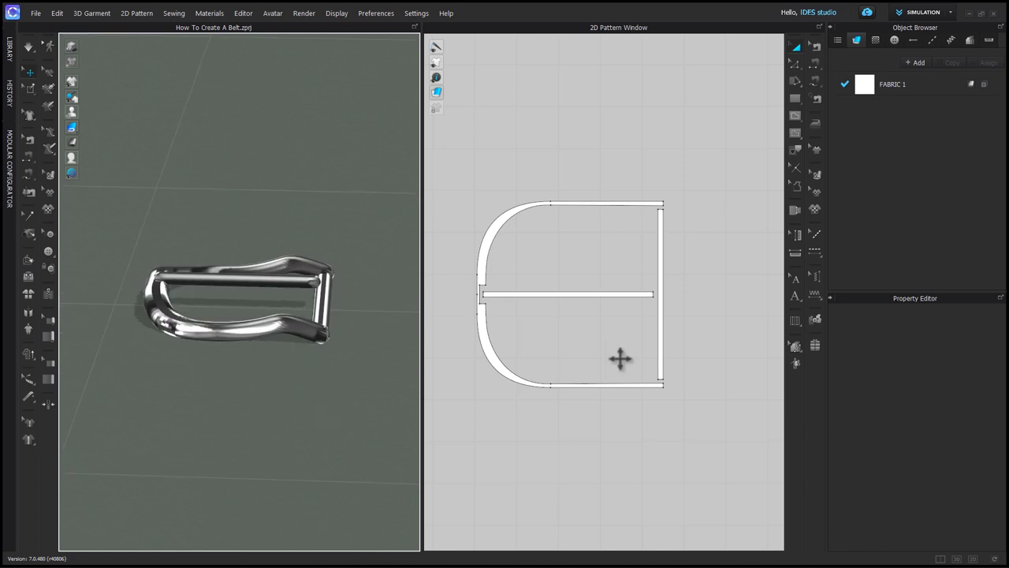
Freeze the frame and vertical bar, and lengthen the horizontal bar well past the vertical bar in 2D
left_click(655, 354)
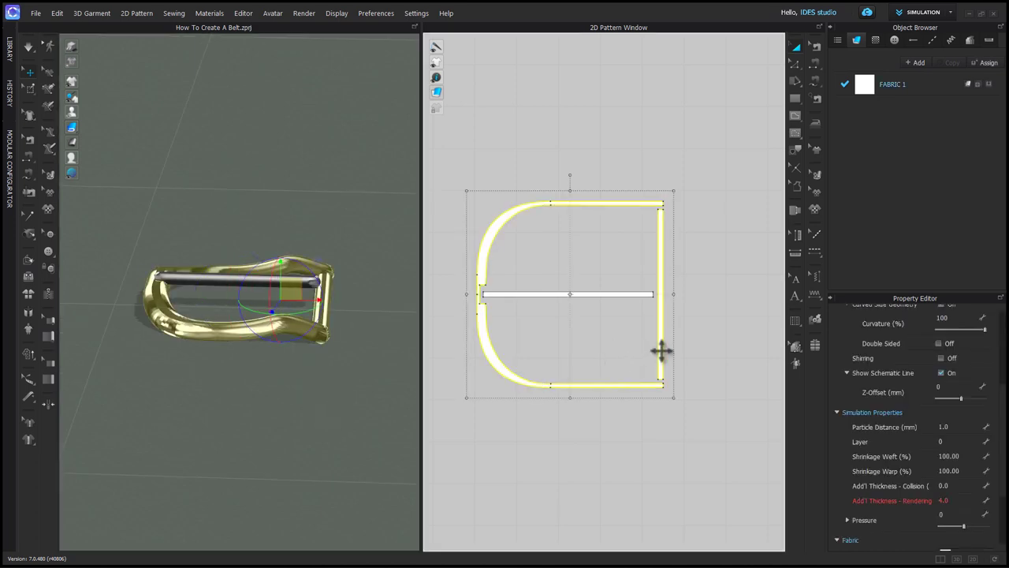
left_click(639, 322)
left_click(632, 294)
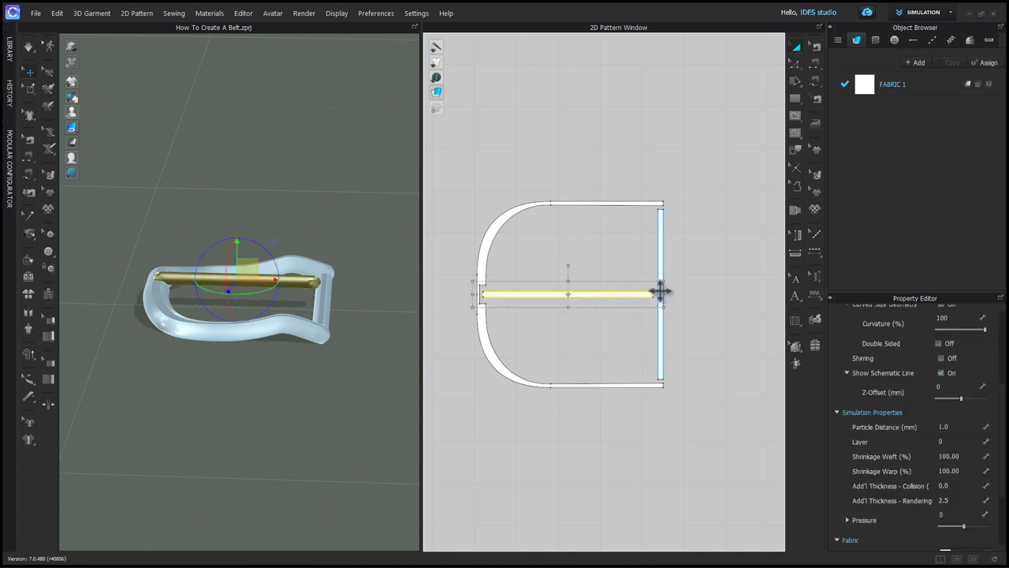
left_click_drag(660, 294, 741, 294)
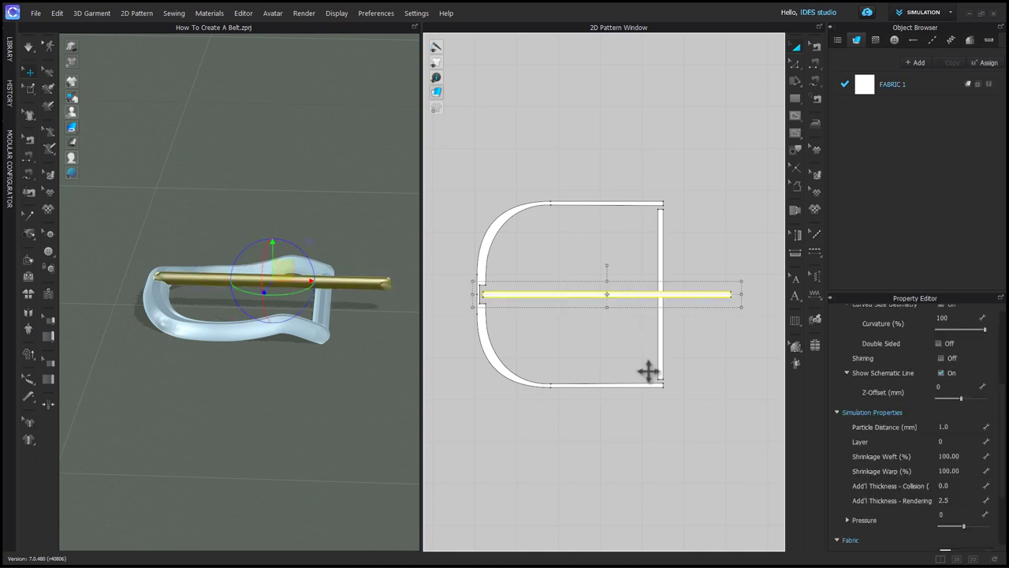
left_click(338, 411)
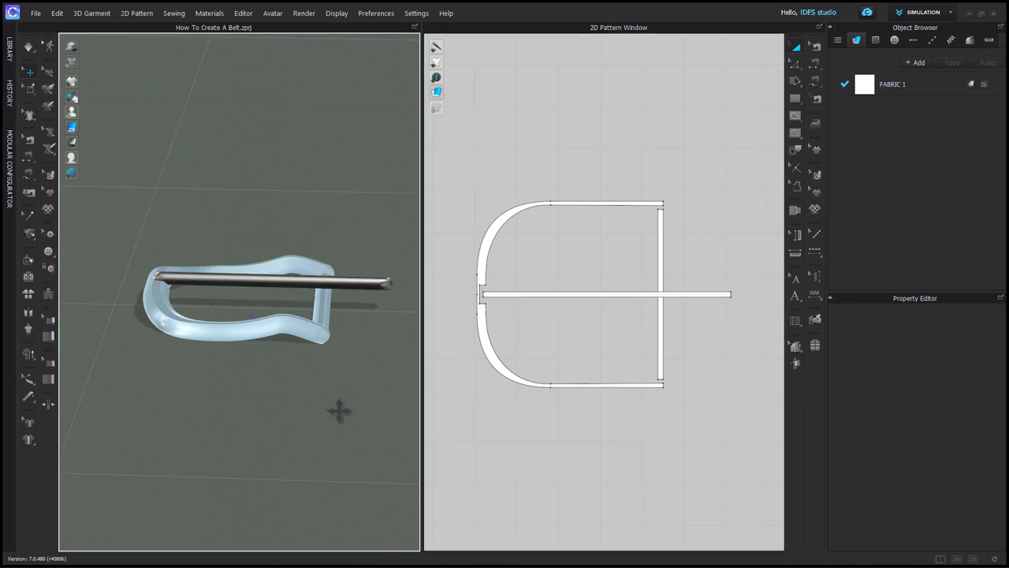
Set the horizontal bar's additional collision thickness to 2.5 mm and move its 2D pattern above the frame
left_click(708, 295)
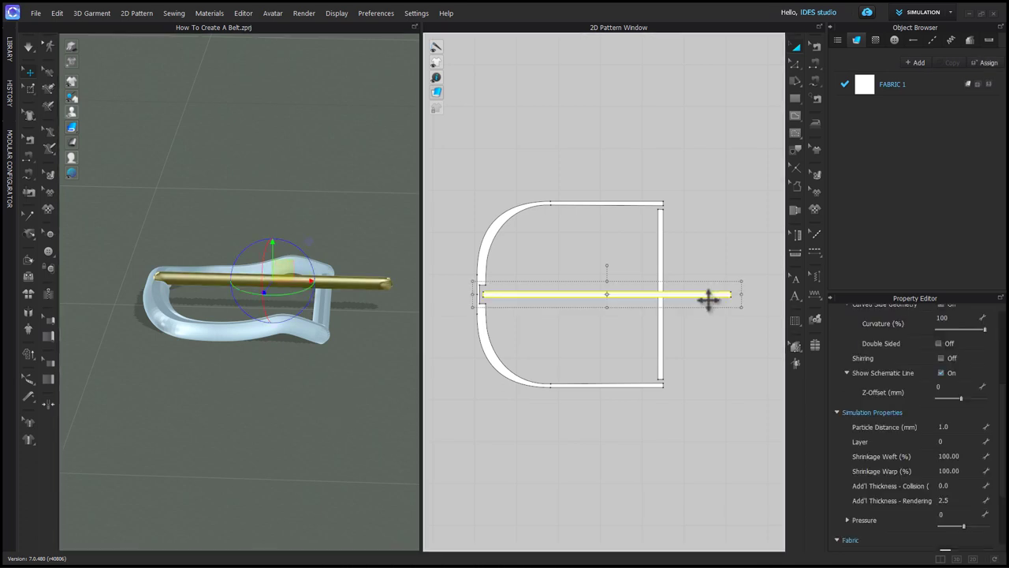
left_click(963, 485)
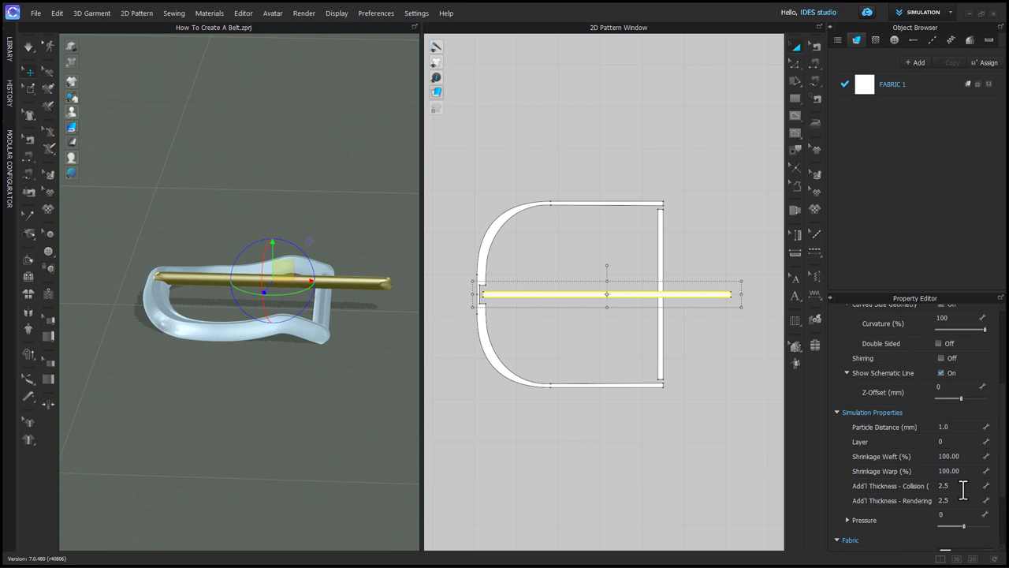
left_click(596, 327)
left_click(633, 295)
left_click_drag(634, 295, 622, 142)
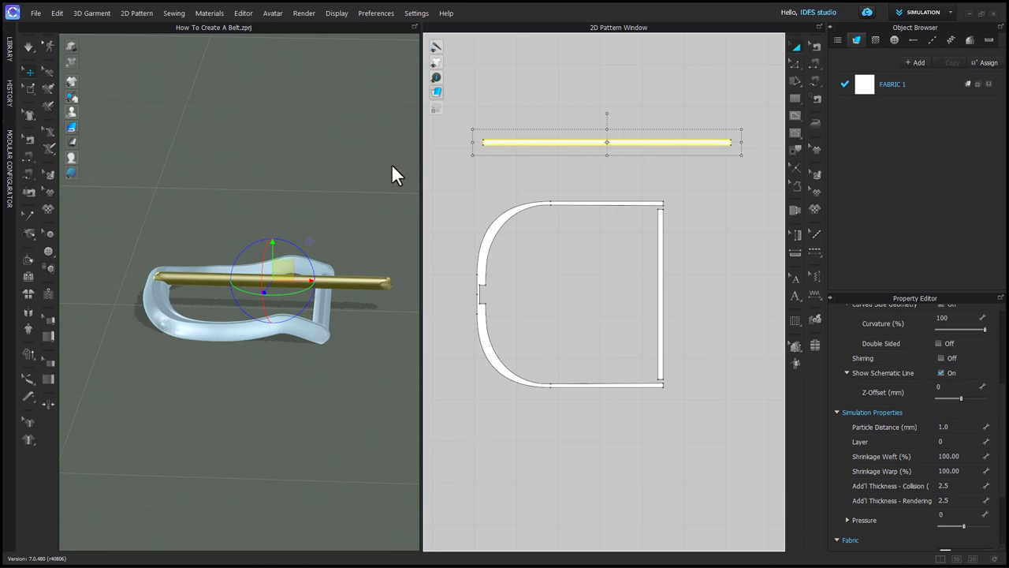
Pin the horizontal bar except for its extended end, and bend that free end underneath into a hook during simulation
left_click(30, 90)
left_click_drag(466, 124, 651, 157)
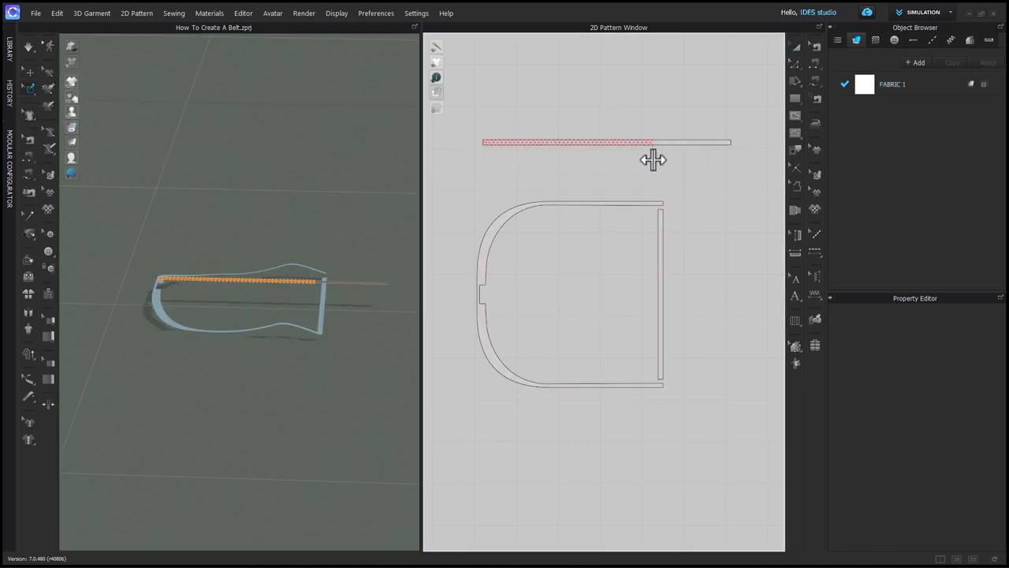
key("q")
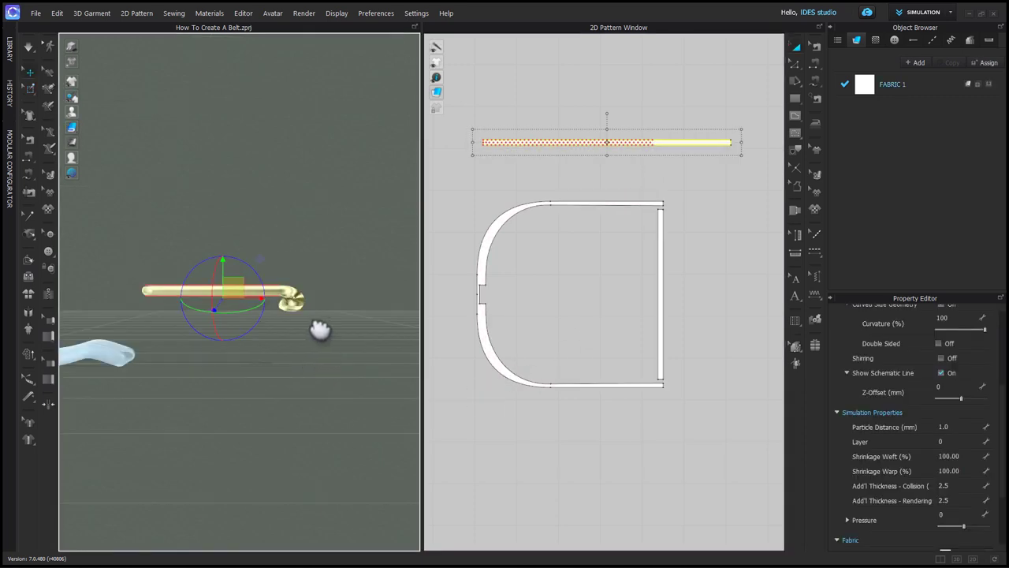
left_click_drag(296, 306, 273, 321)
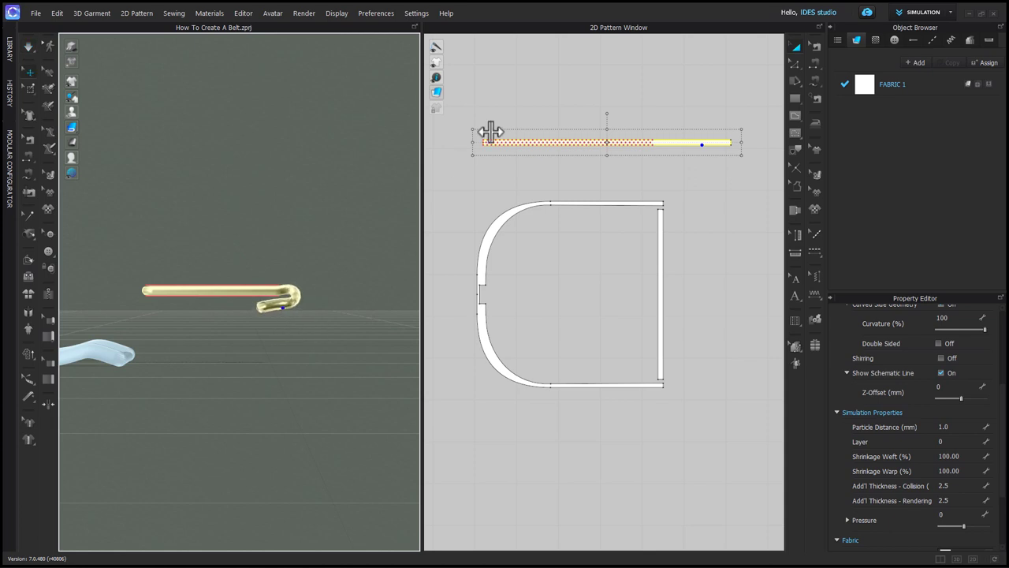
Pin the tip of the bar's bent end and move it up toward the straight section during simulation to tighten the hook
left_click(29, 89)
left_click(731, 158)
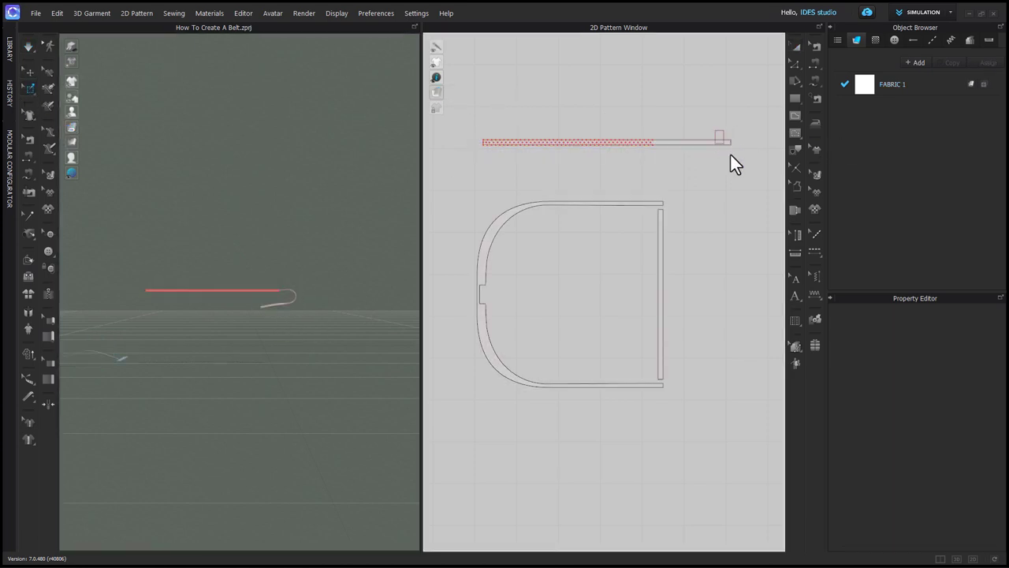
key("space")
mouse_move(286, 332)
right_mouse_down()
mouse_move(293, 372)
mouse_move(203, 370)
mouse_move(365, 361)
mouse_move(302, 322)
right_mouse_up()
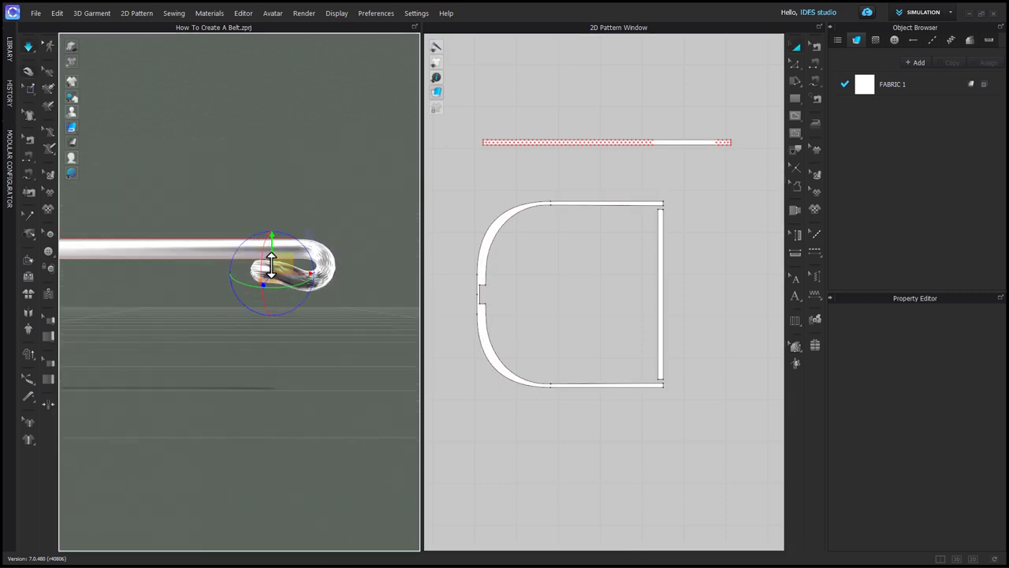
scroll(261, 301, "down", 4)
Delete the pins at the hook's tip and shorten that end of the bar slightly in 2D
right_click(254, 288)
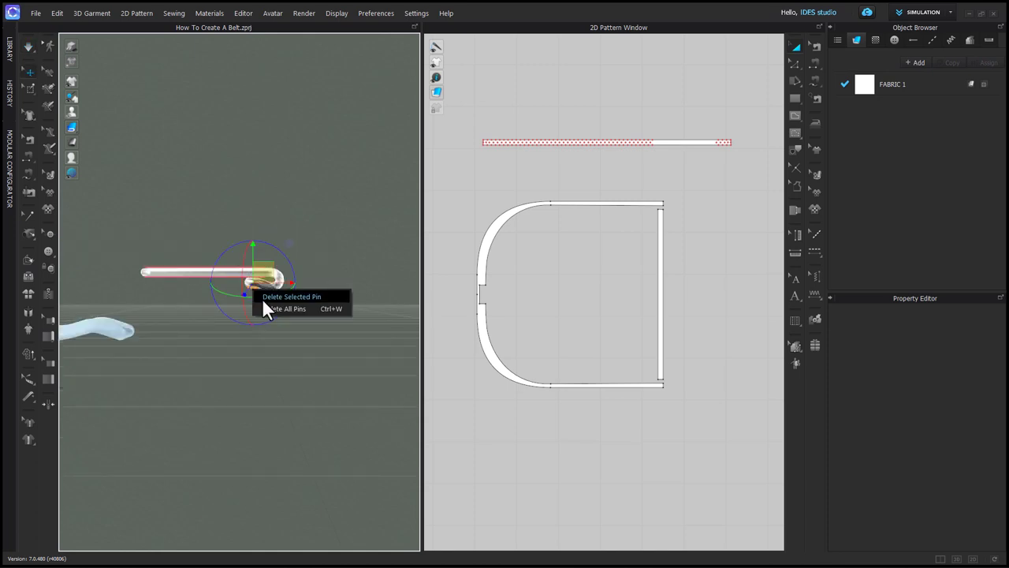
left_click(262, 297)
scroll(748, 144, "up", 3)
left_click_drag(733, 160, 717, 163)
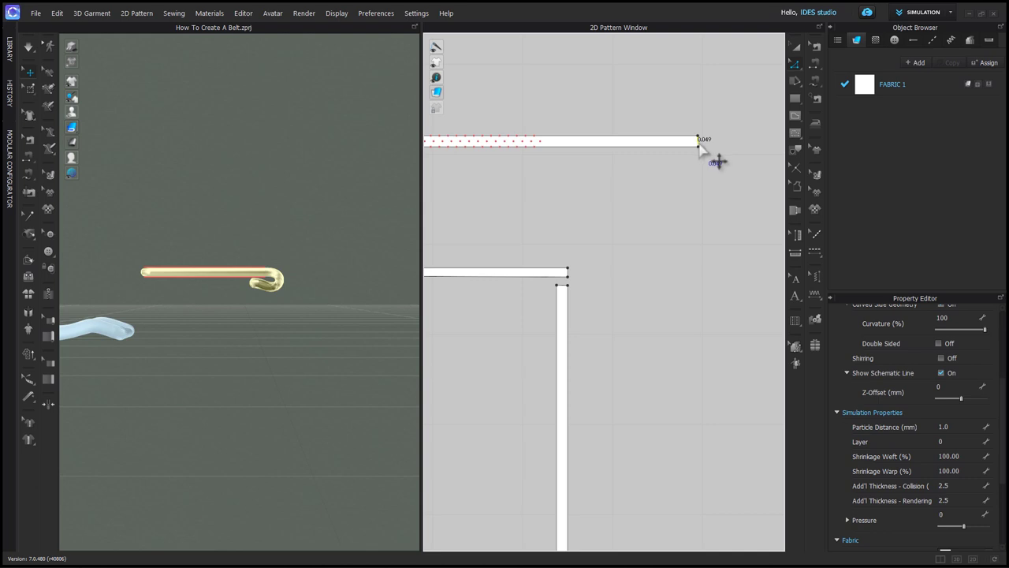
Position the hooked prong in 3D so that it rests on the frame and its hook wraps around the vertical bar
left_click(249, 284)
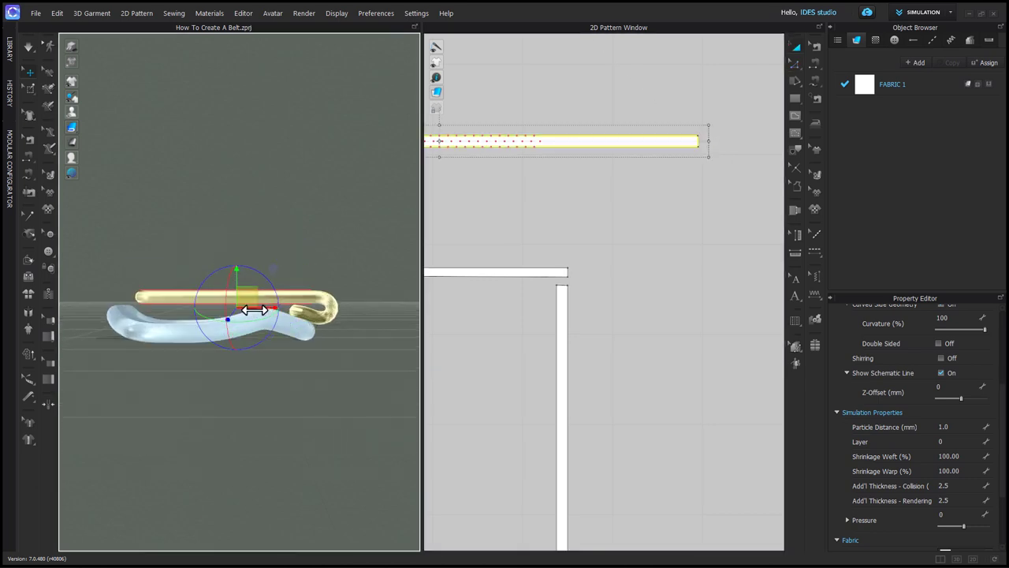
left_click_drag(221, 287, 222, 303)
scroll(342, 377, "down", 2)
left_click_drag(259, 257, 242, 275)
right_click_drag(242, 274, 327, 356)
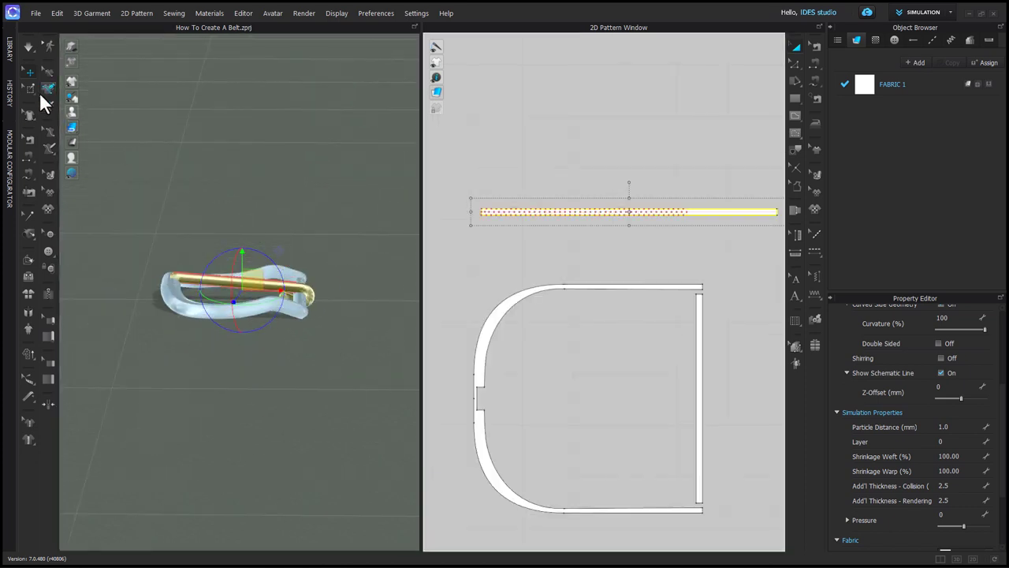
Unpin the prong's middle section, pin its hooked end along with the opposite tip, and simulate it onto the buckle
left_click(526, 184)
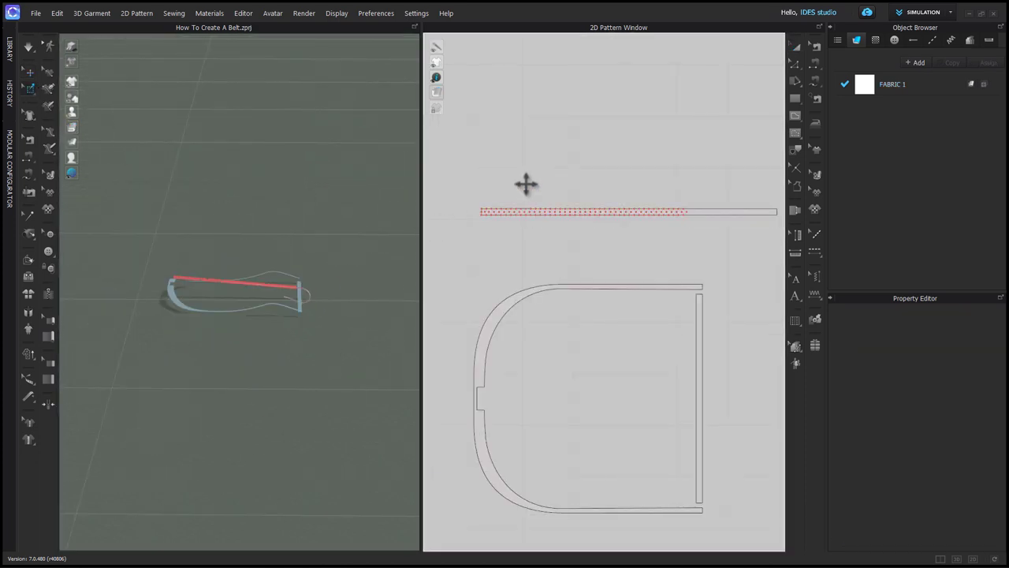
left_click_drag(508, 194, 695, 241, "ctrl")
left_click_drag(677, 198, 778, 238, "ctrl")
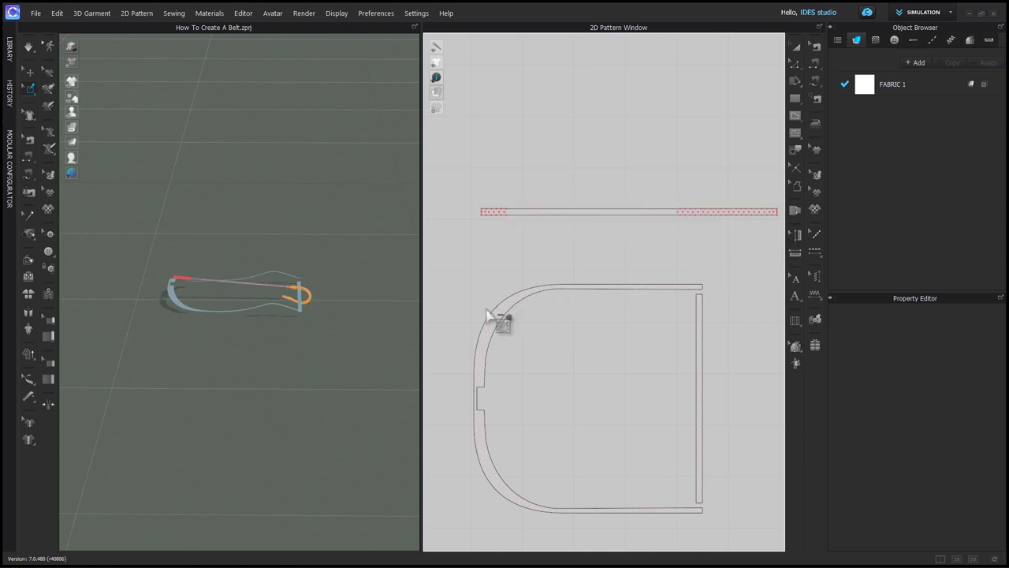
key("space")
right_click_drag(293, 387, 291, 372)
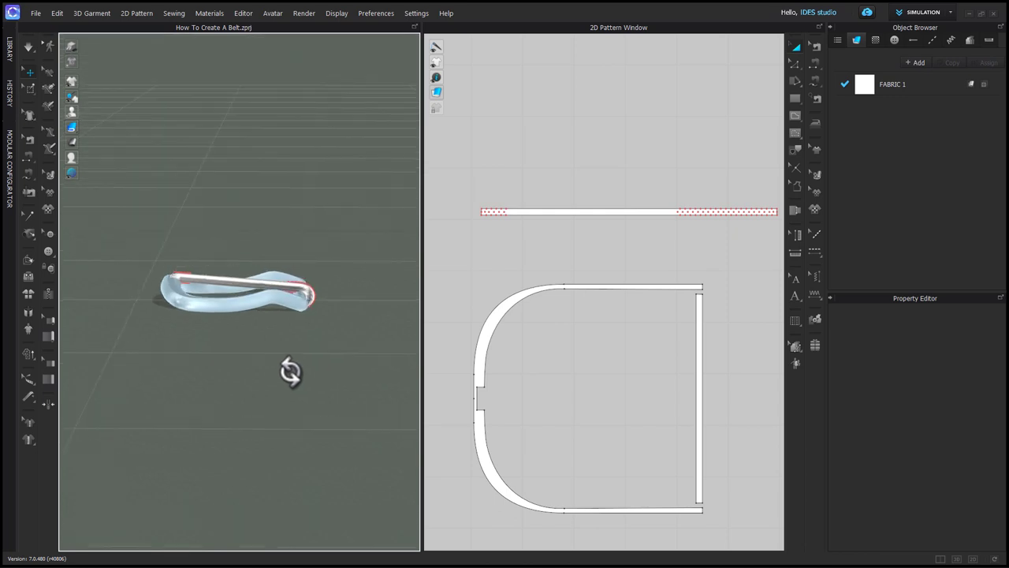
key("space")
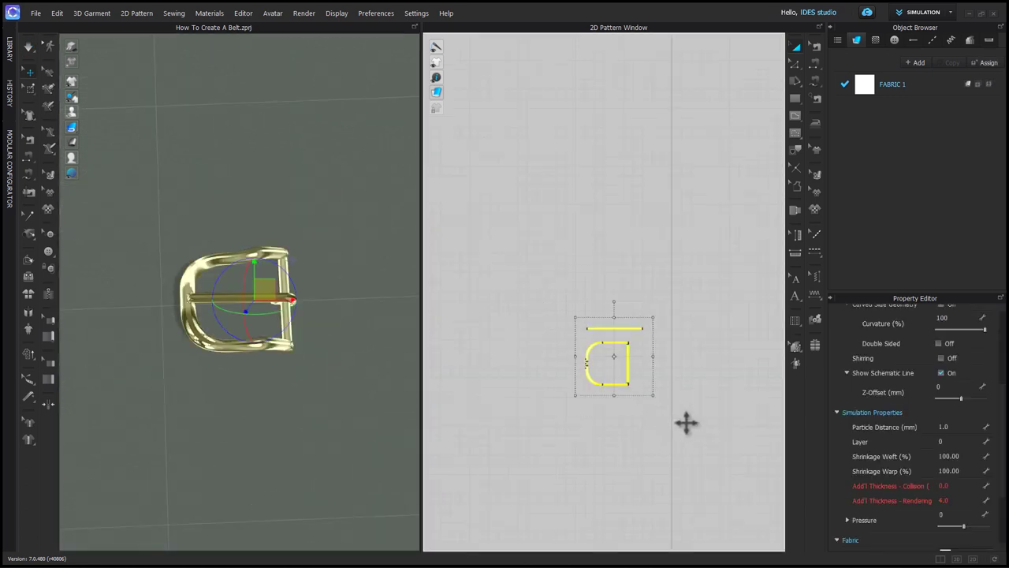
Export all buckle patterns as a single thick OBJ in mm at 100% scale, saved with texture files
left_click(36, 14)
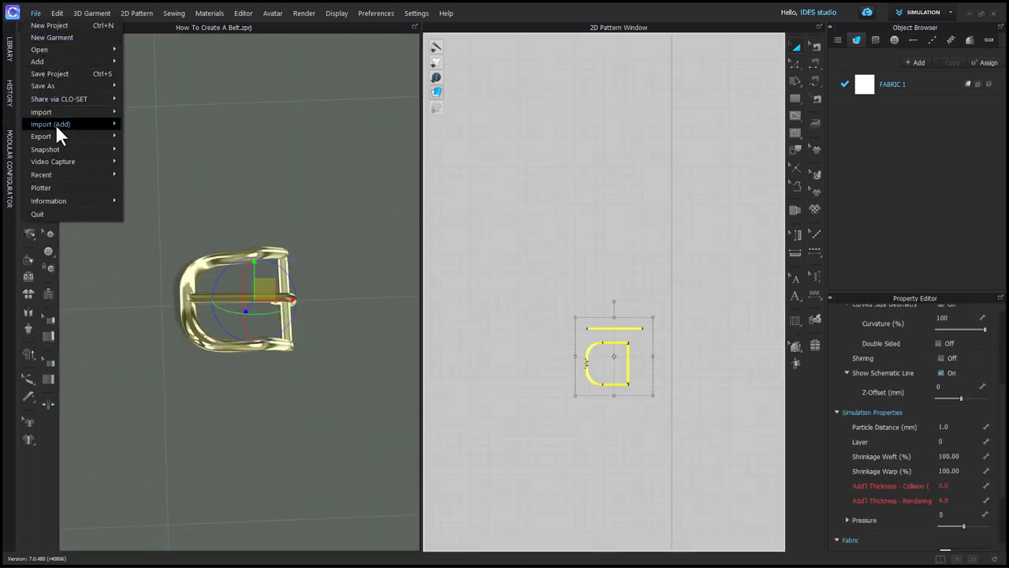
mouse_move(57, 130)
left_click(165, 223)
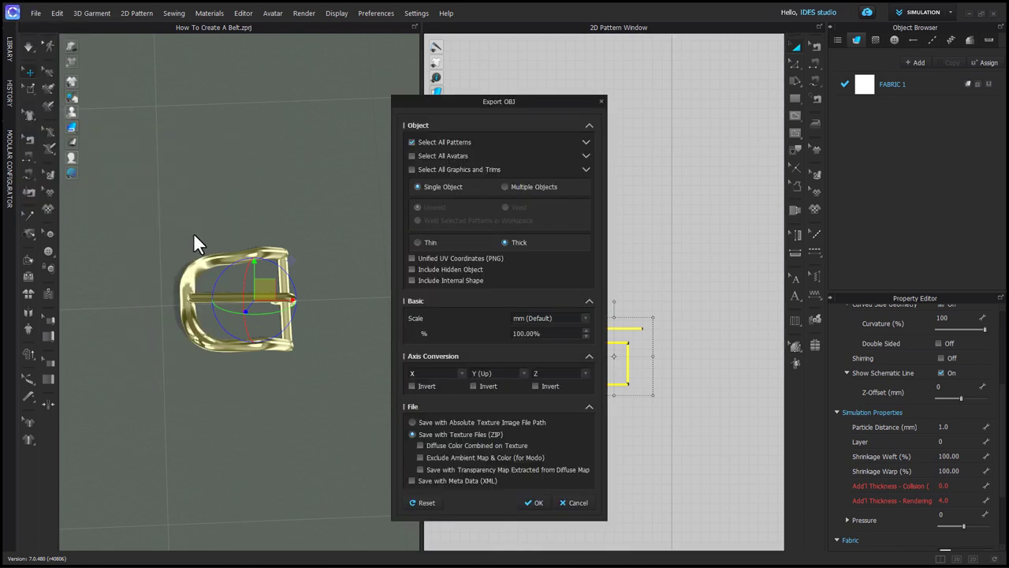
left_click(539, 501)
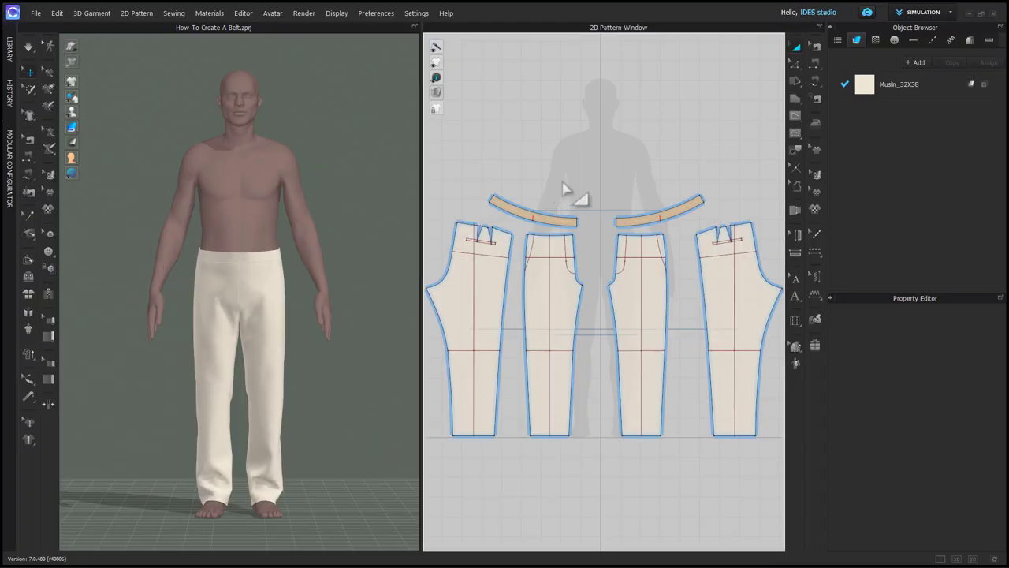
Check the symmetric 2D line length of the trouser waistband's lower edge
left_click(516, 221)
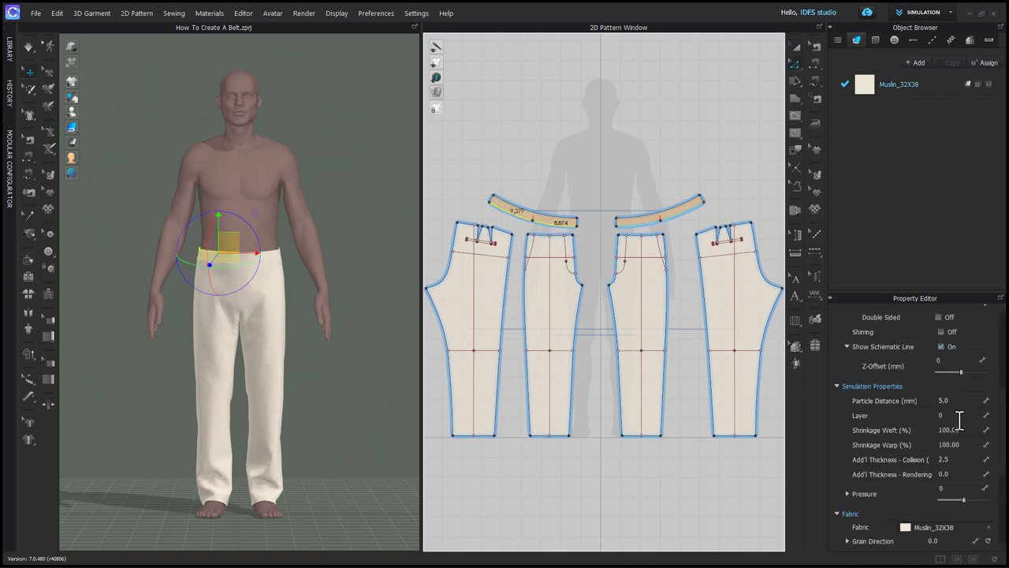
scroll(960, 421, "up", 5)
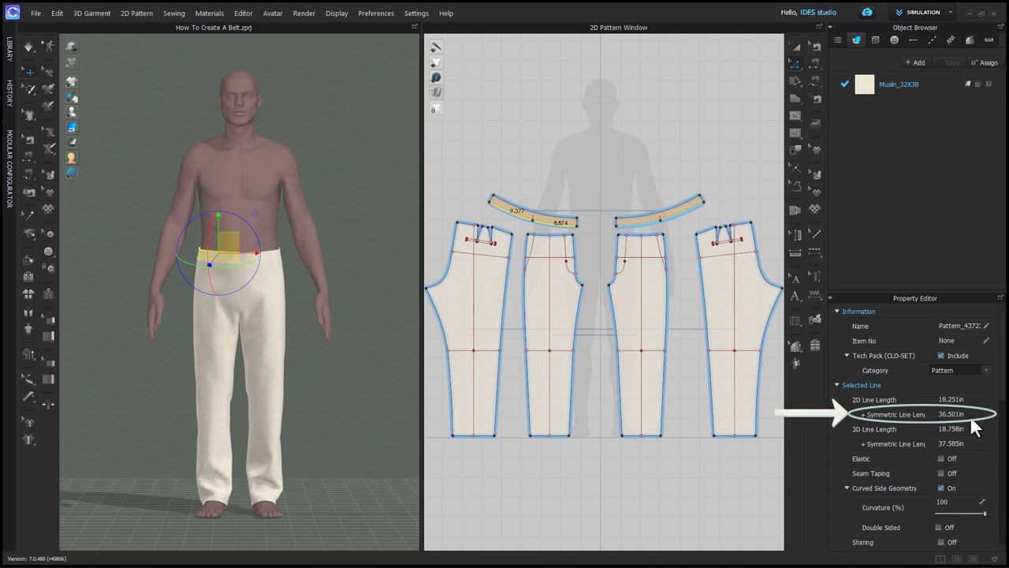
left_click(645, 500)
Create a rectangle pattern 36.5 in wide and 1.439 in high above the waistband pieces for the belt
key("s")
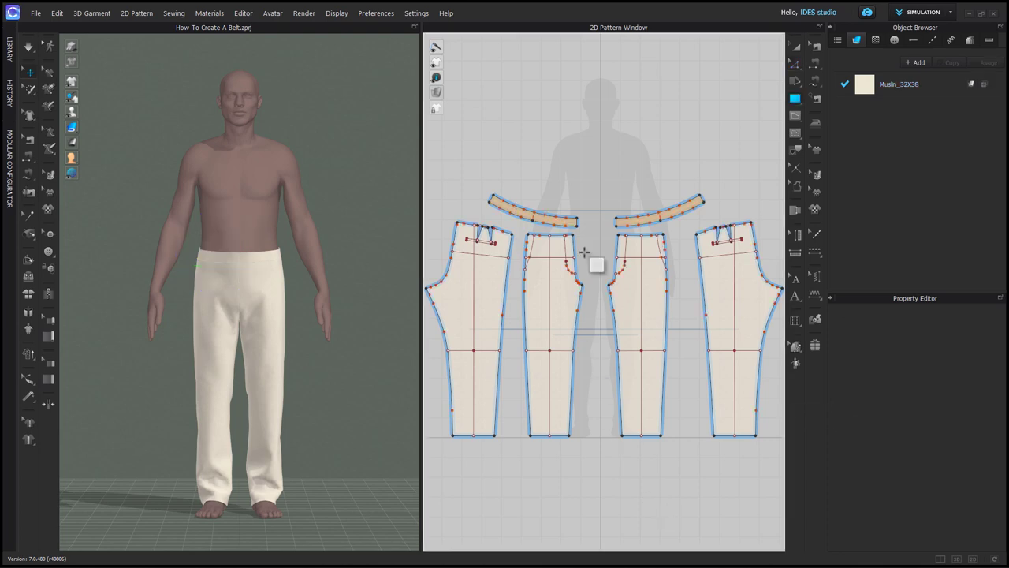
left_click(571, 173)
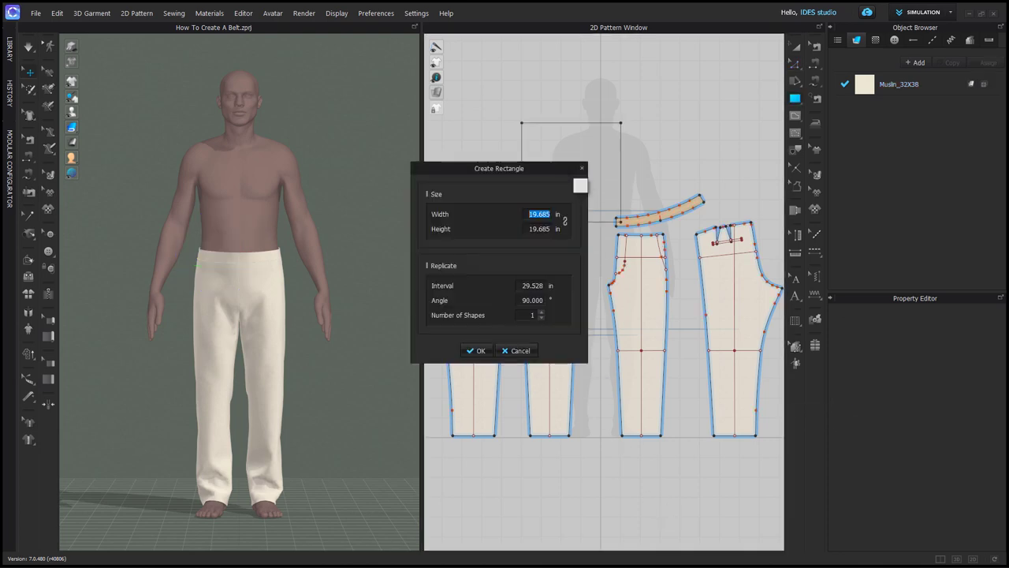
type("36.5")
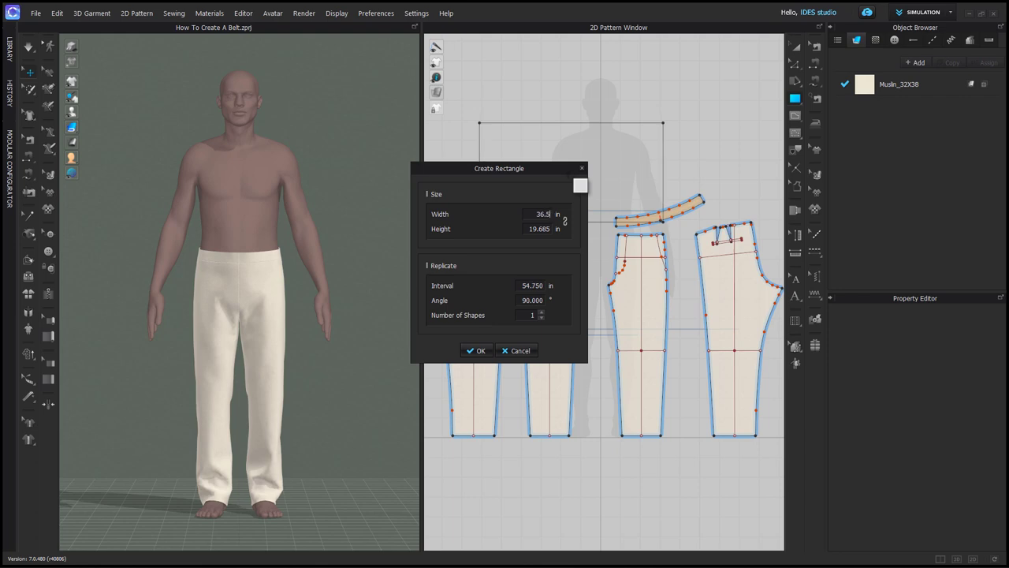
key("Tab")
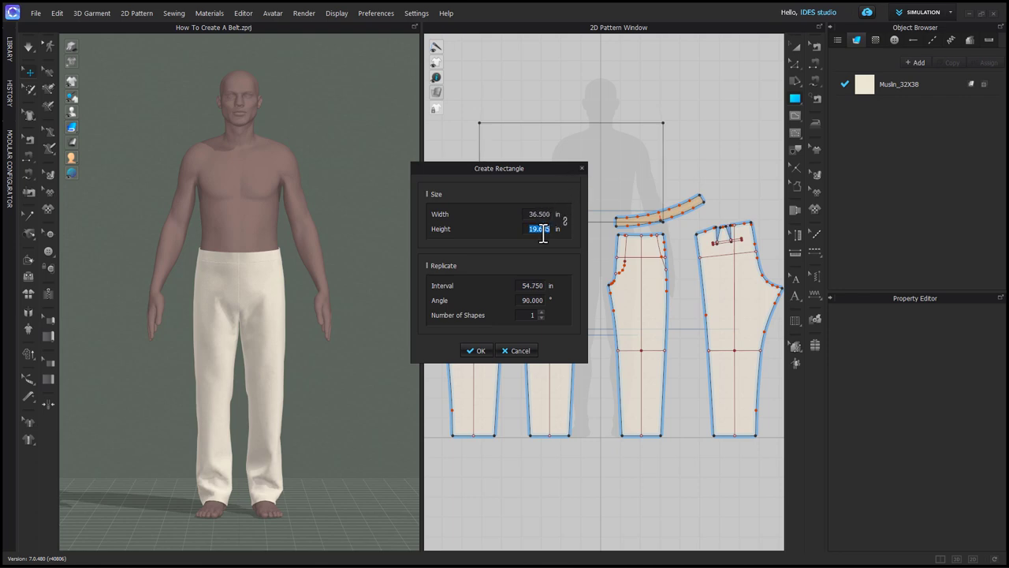
type("1")
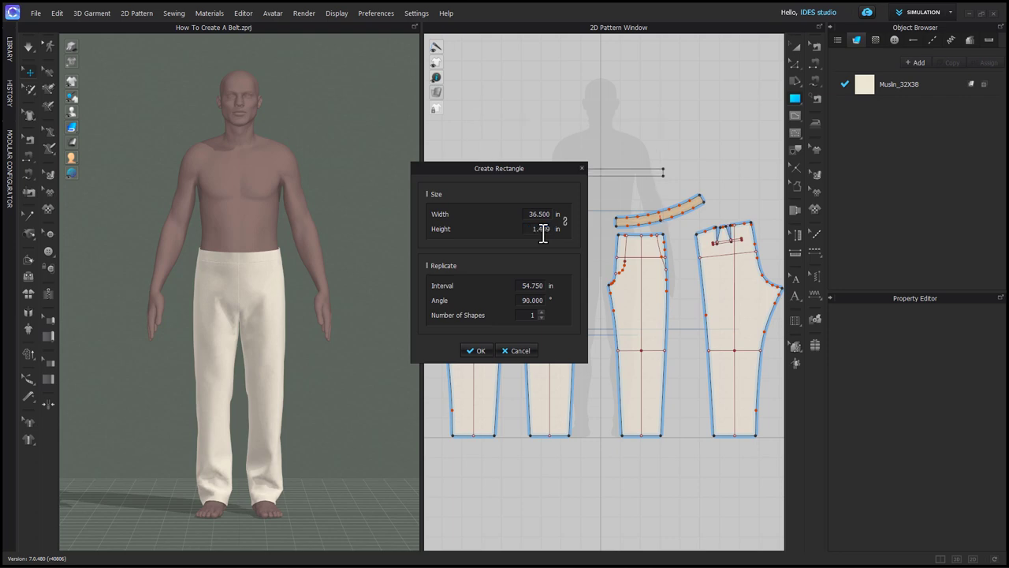
type(".439")
left_click(477, 350)
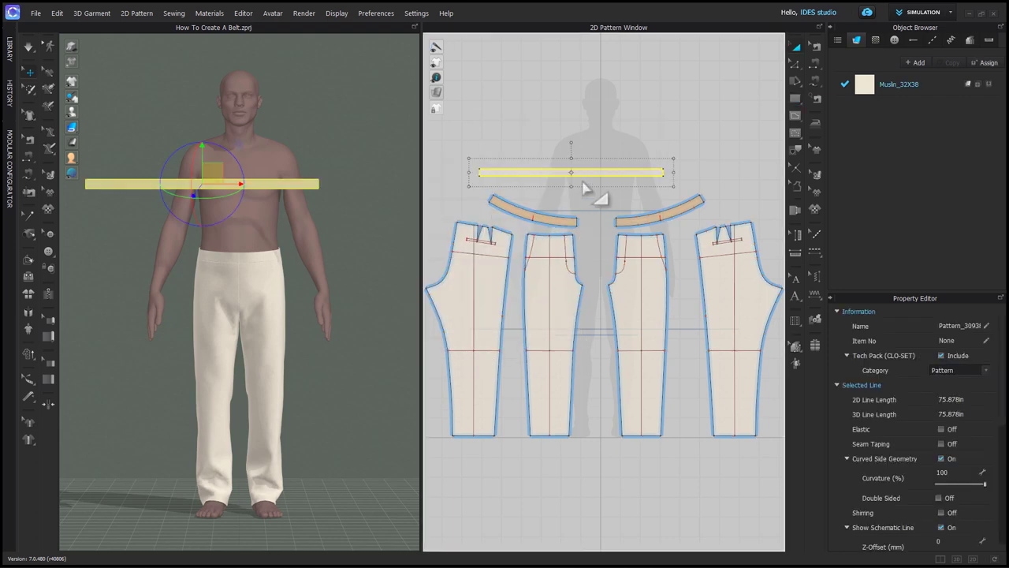
Move the belt rectangle to the middle above the waistband in 2D and set its particle distance to 5 mm
left_click_drag(602, 174, 636, 173)
scroll(947, 441, "down", 3)
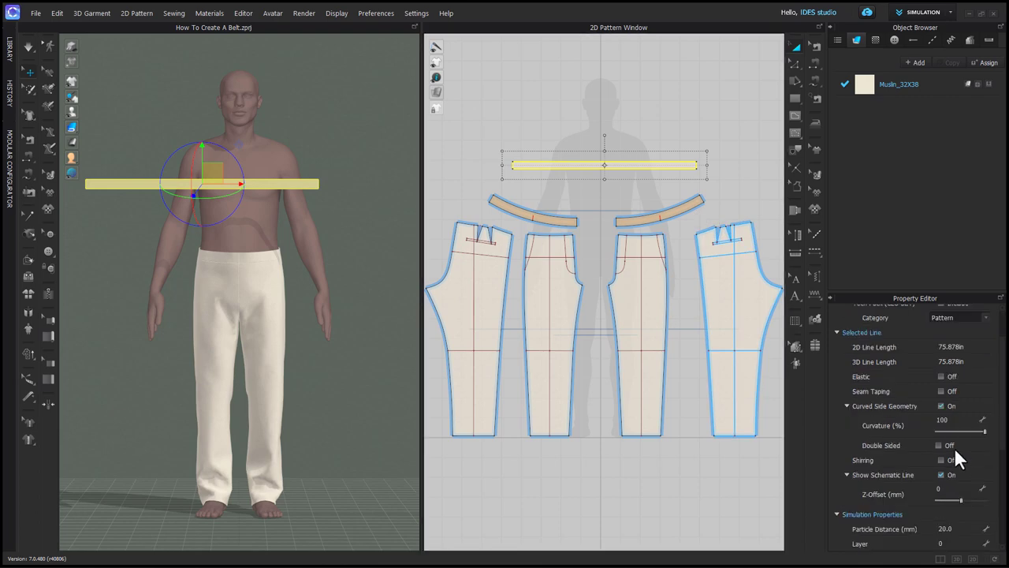
left_click(952, 478)
key("Return")
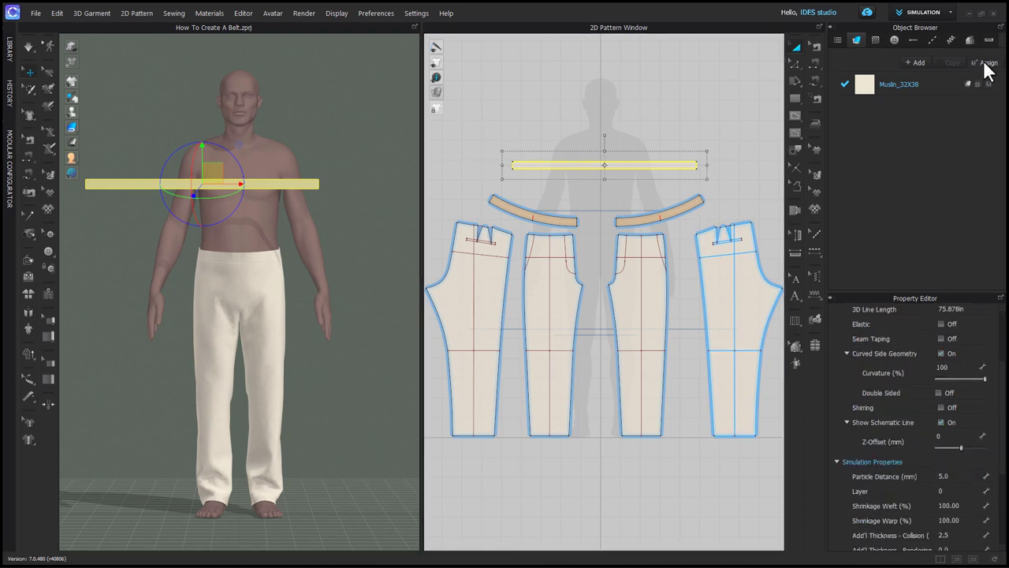
Create a new fabric for the belt with the Trim_Hardware preset, 3 mm thickness and the natural_cowhide_leather.sbsar material
left_click(916, 62)
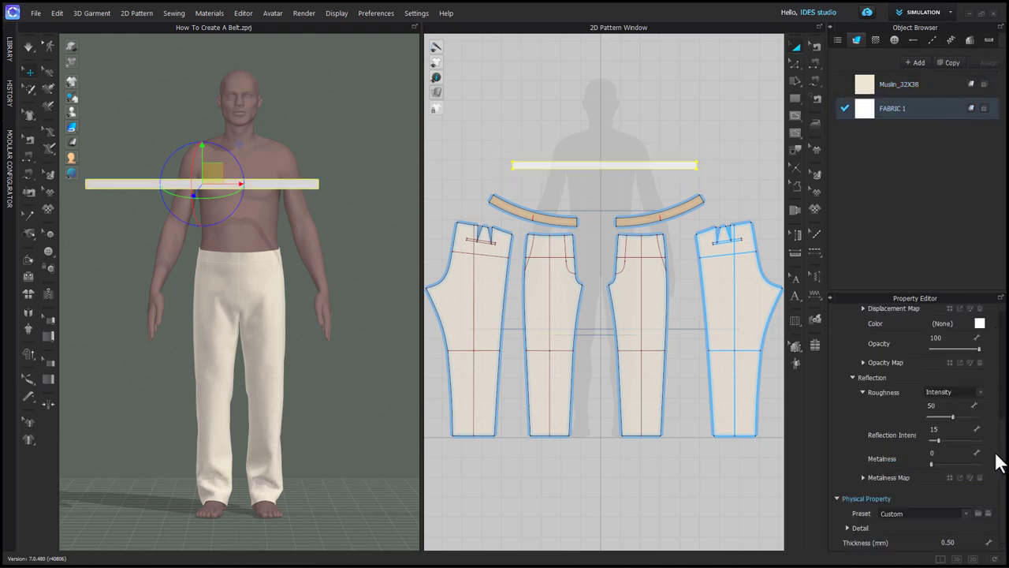
left_click(951, 513)
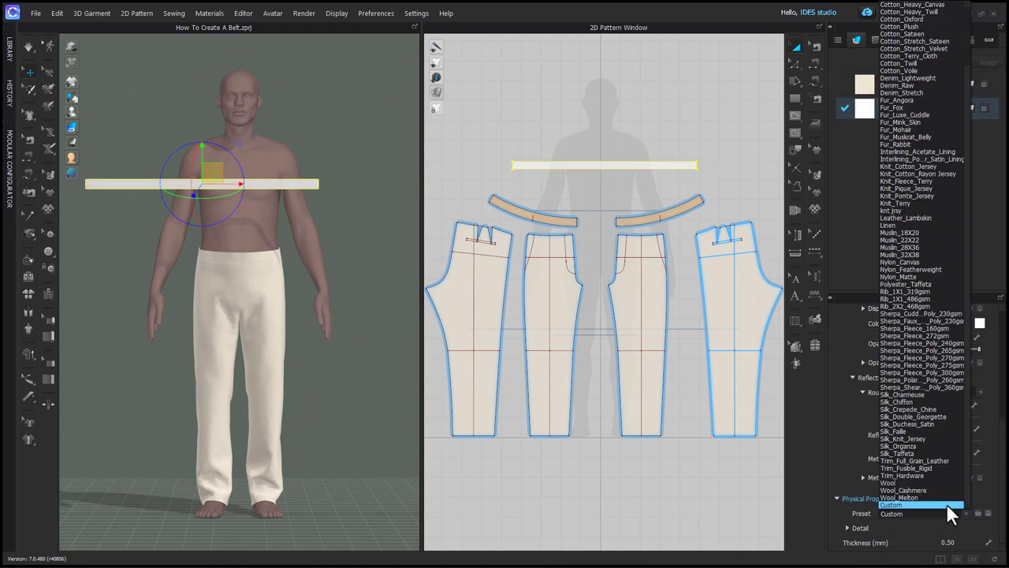
left_click(932, 477)
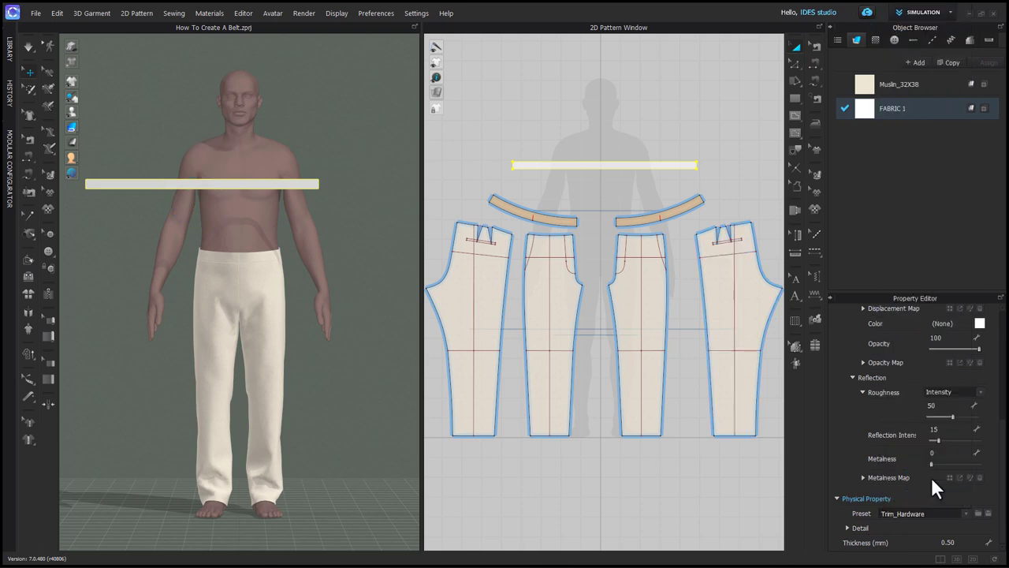
double_click(967, 542)
type("3")
key("Return")
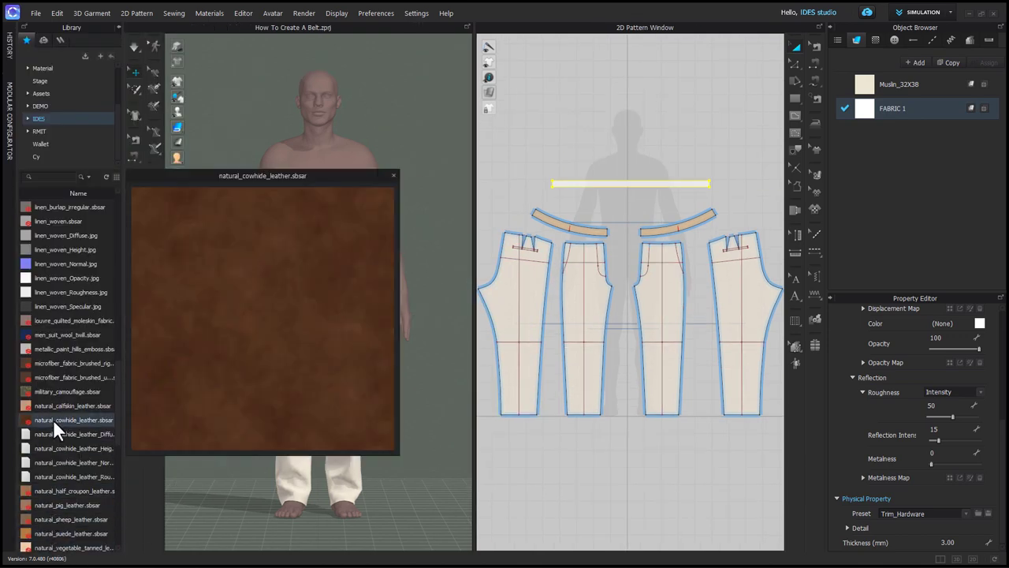
left_click_drag(52, 420, 865, 103)
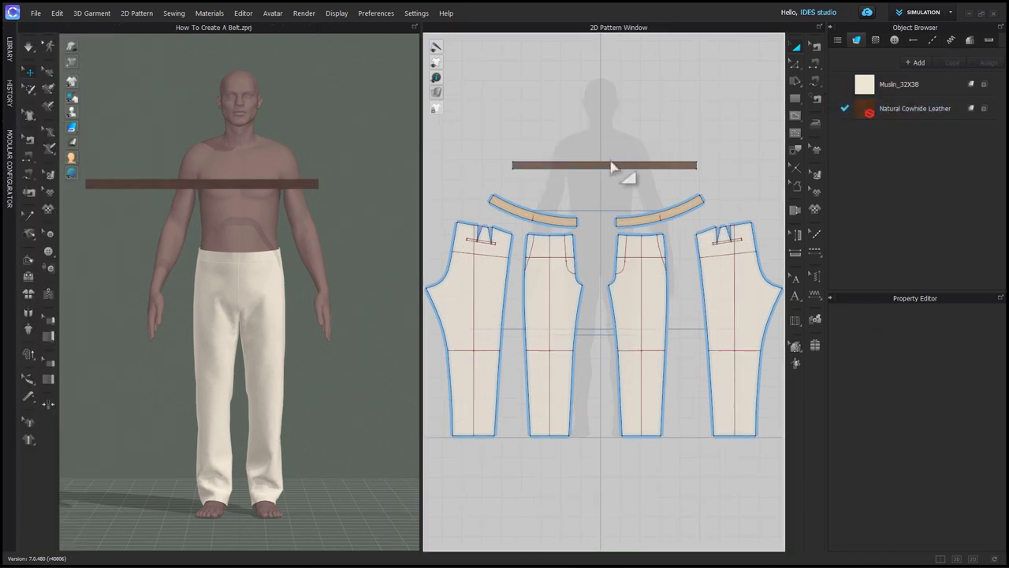
Wrap the belt around the avatar's waist from a back arrangement point and sew its two short ends together
left_click(608, 165)
key("8")
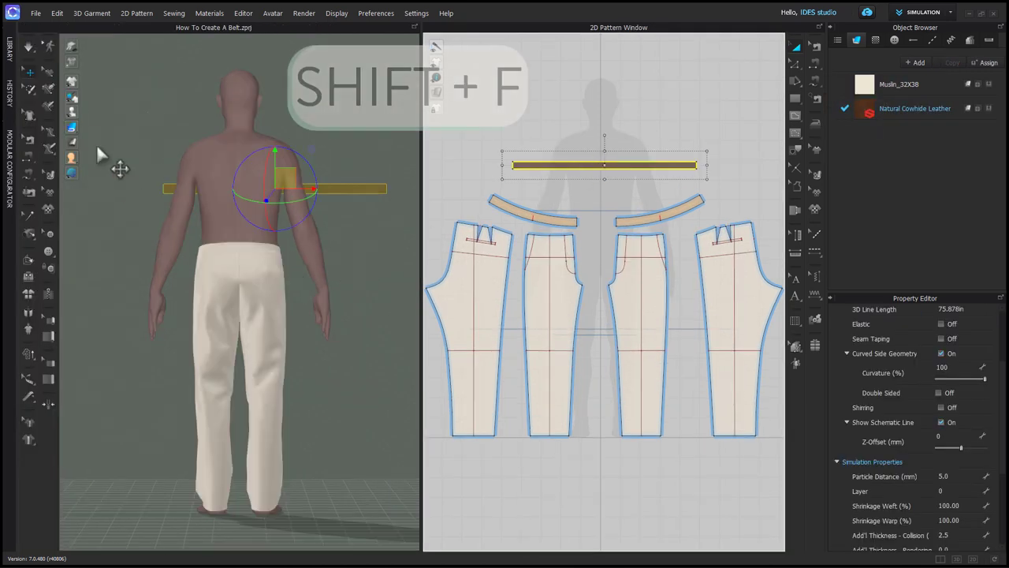
key("shift+f")
left_click(245, 253)
key("2")
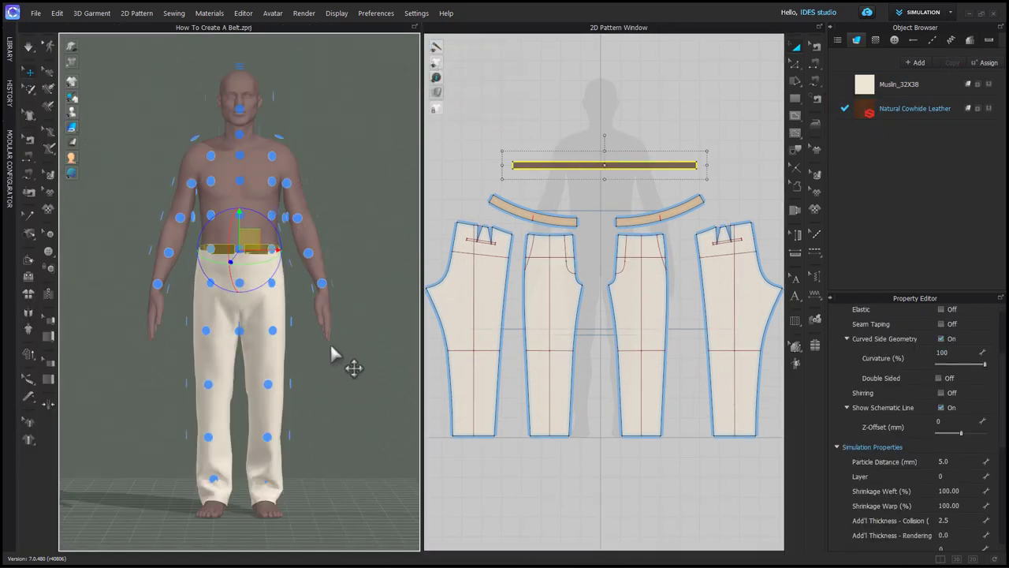
key("n")
left_click(697, 166)
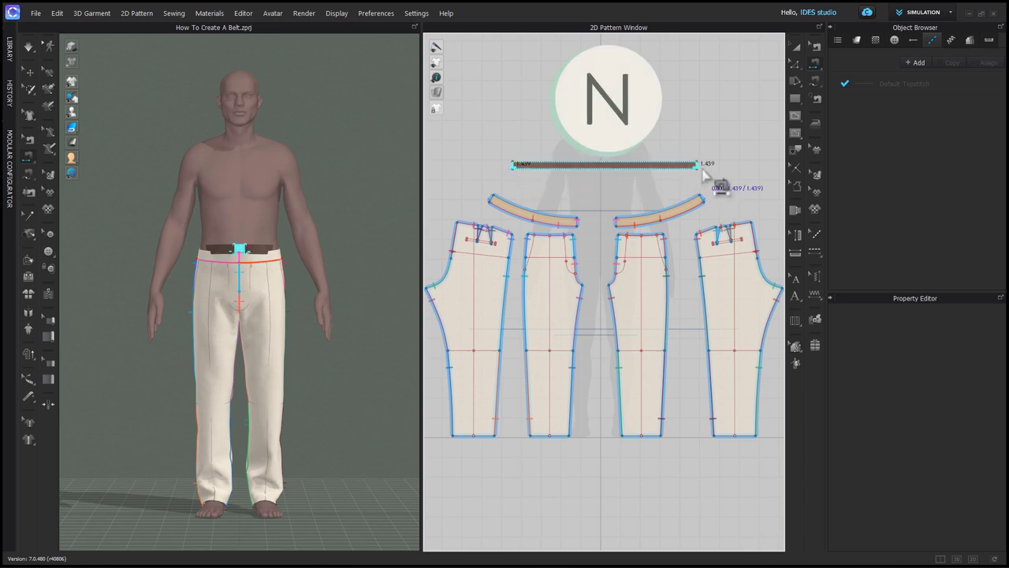
Freeze all the trouser and waistband patterns, leaving out the belt
left_click_drag(459, 434, 761, 241)
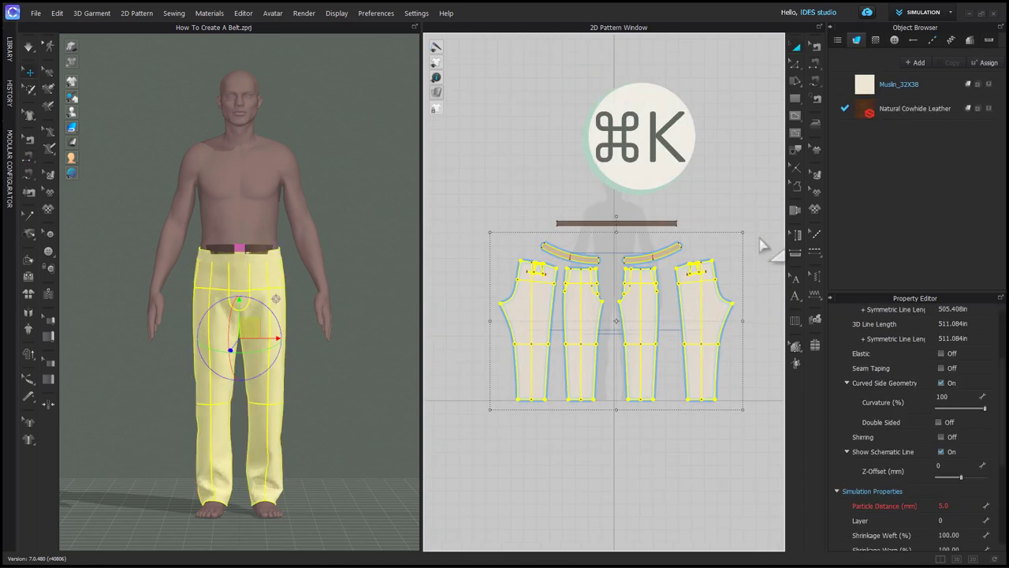
key("super+k")
left_click(332, 408)
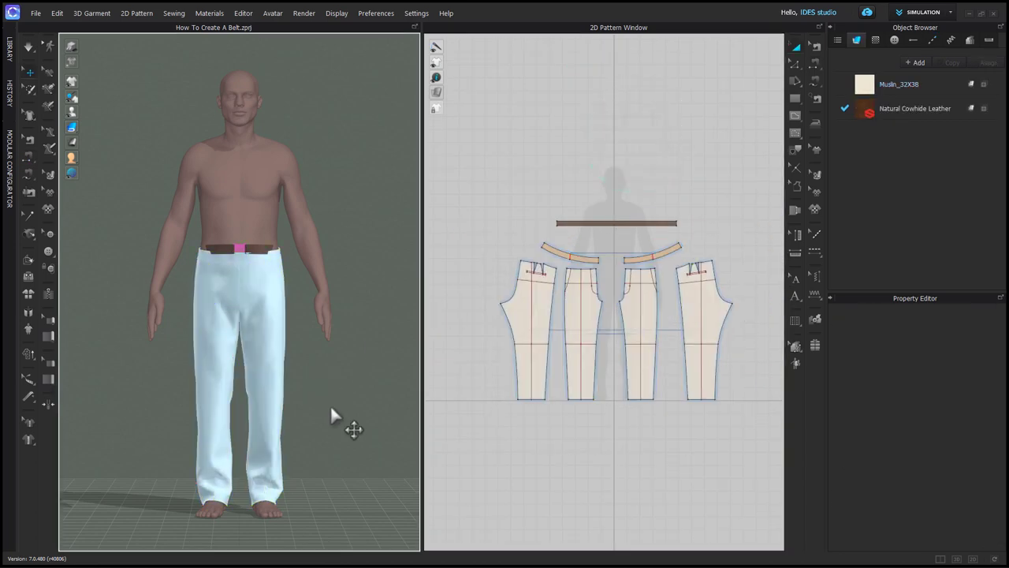
Adjust the belt's height over the trouser waistband in 3D and set its layer to 1
left_click(616, 223)
scroll(216, 262, "up", 2)
scroll(229, 229, "up", 2)
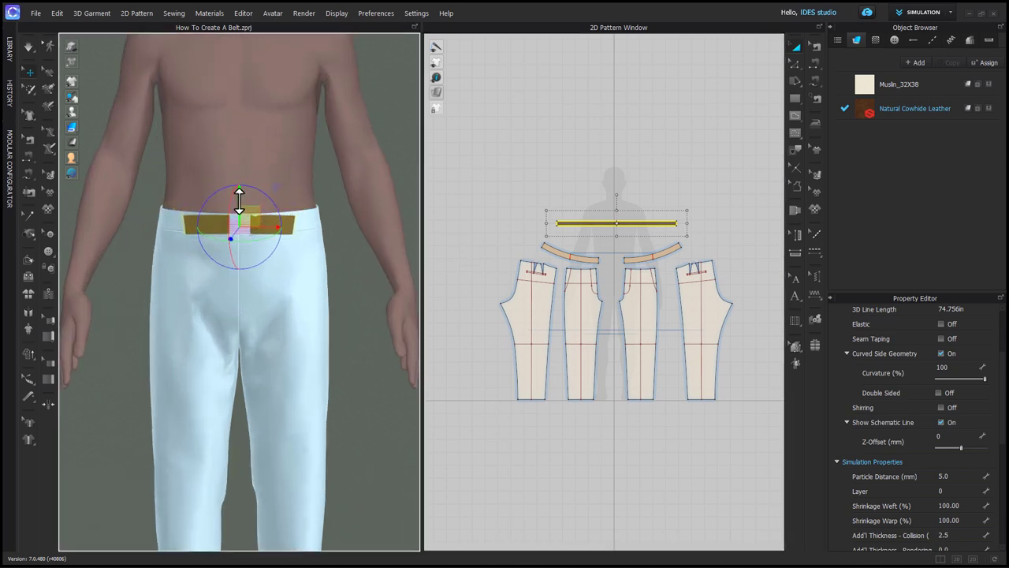
left_click(954, 491)
type("1")
key("Return")
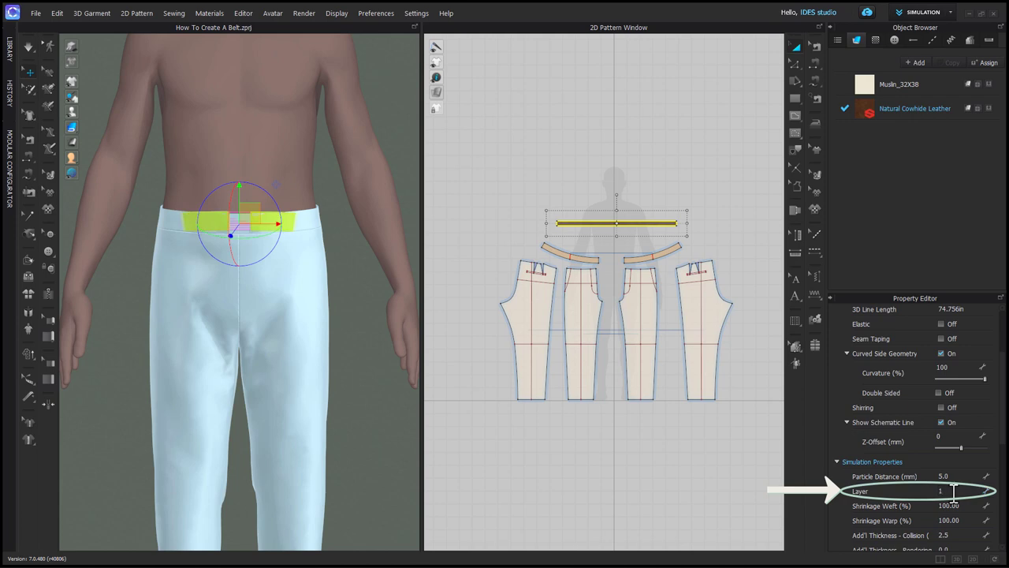
Simulate the belt so it closes around the frozen trousers' waistband
key("space")
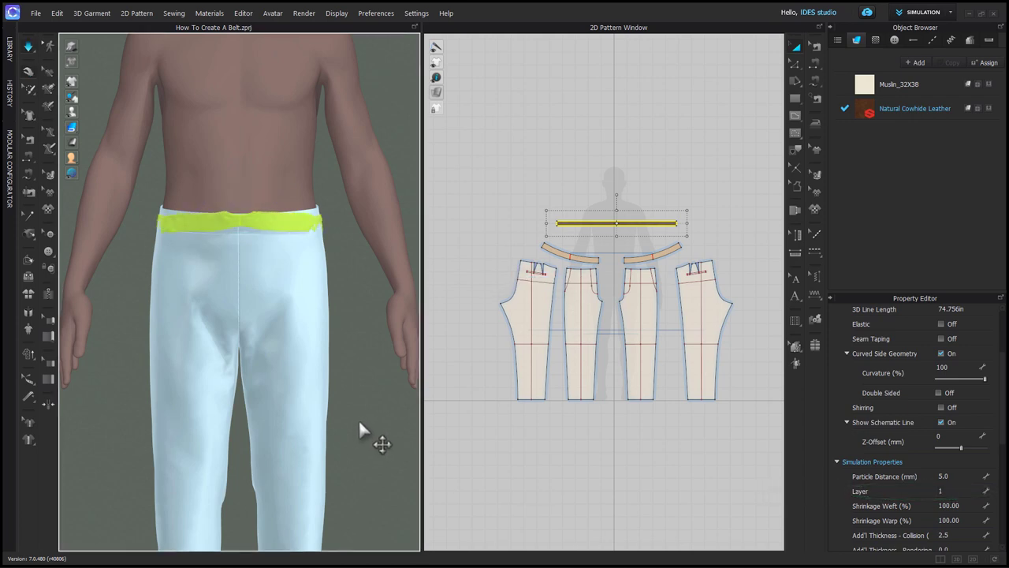
key("space")
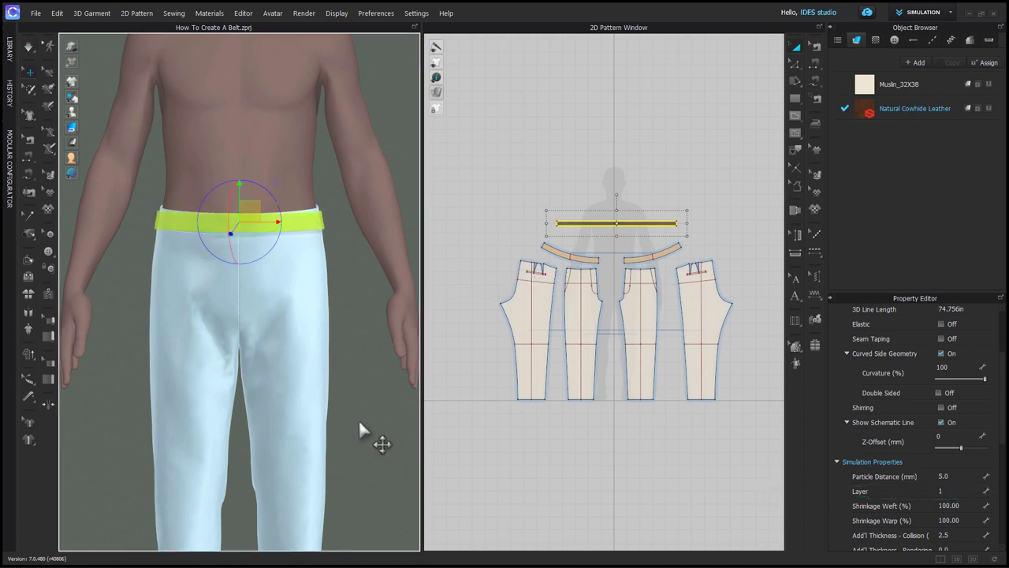
left_click(624, 461)
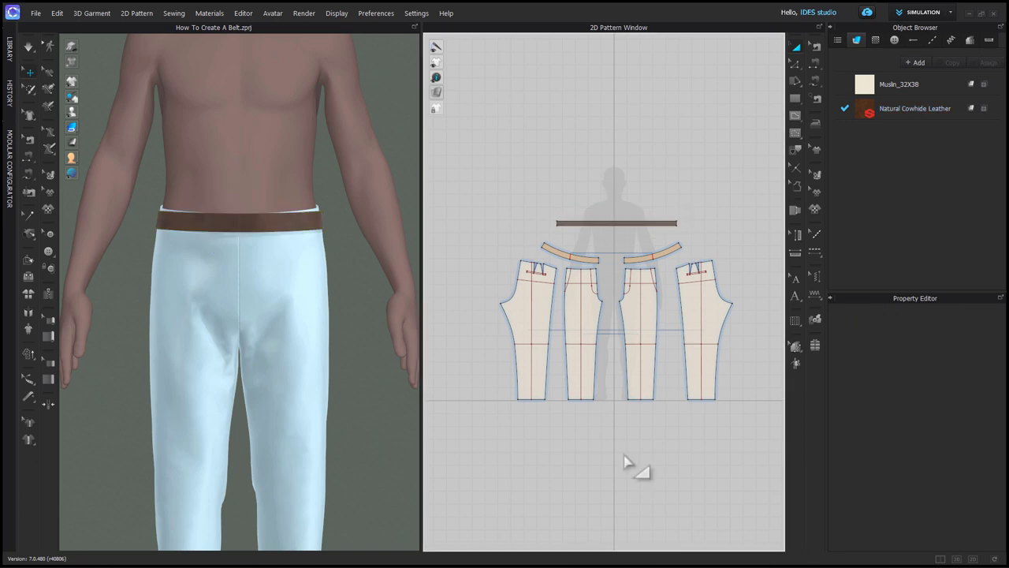
Extend the belt's right short edge by 6 in with a perpendicular pattern outline offset, creating an internal line at the old edge
scroll(685, 237, "up", 4)
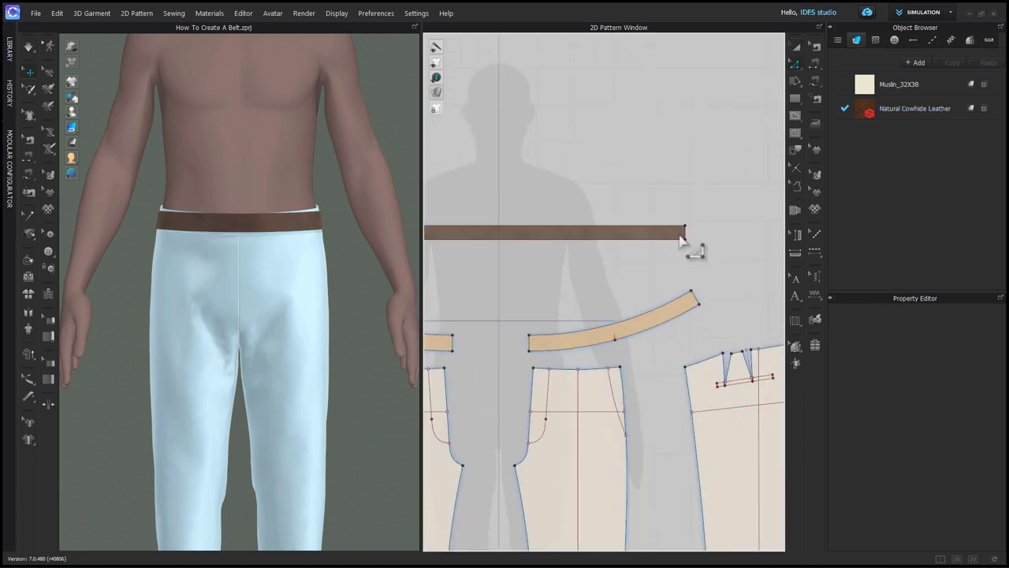
left_click(683, 234)
right_click(684, 235)
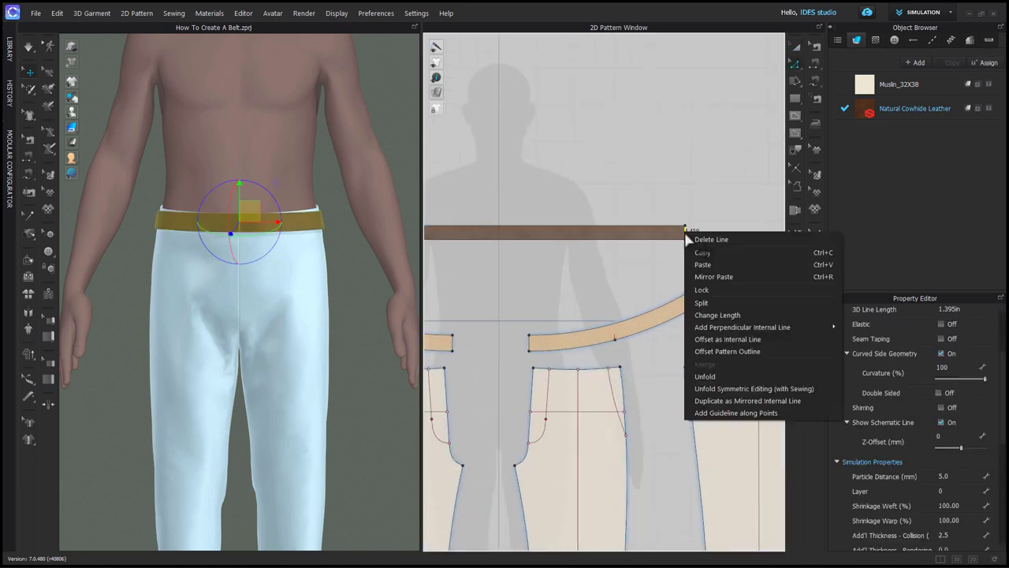
left_click(724, 351)
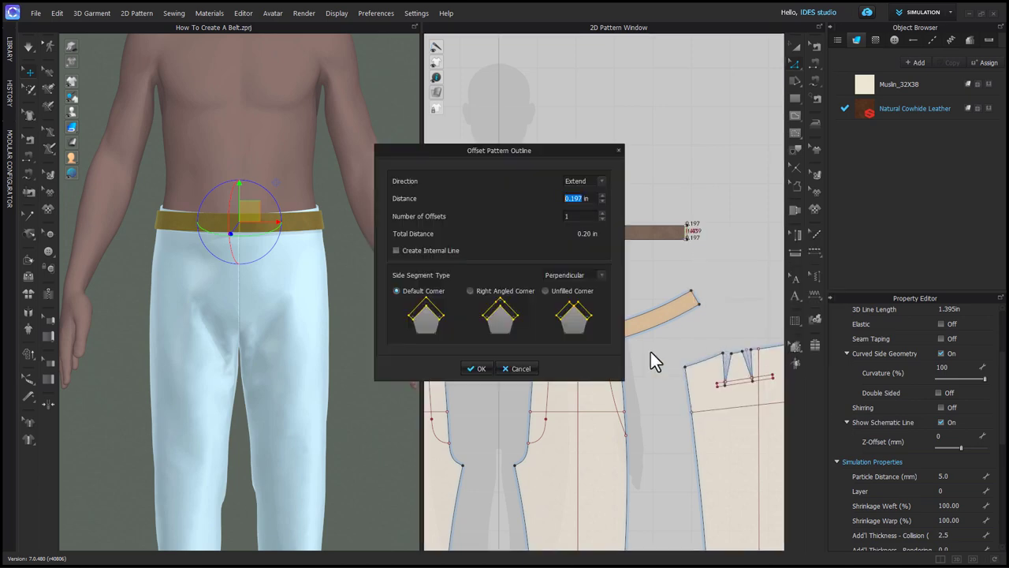
type("6")
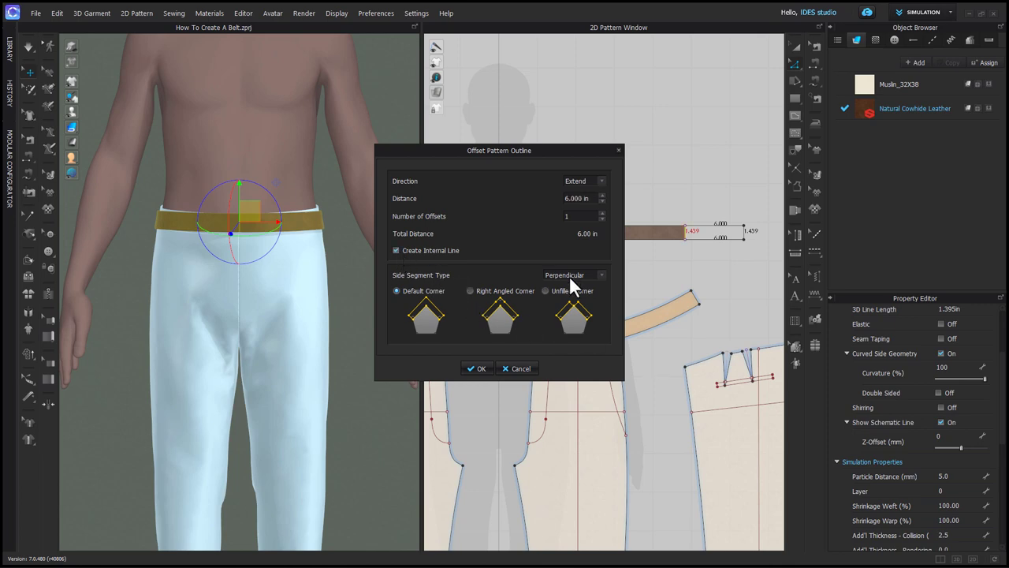
key("Return")
scroll(554, 288, "down", 3)
right_click_drag(557, 291, 607, 277)
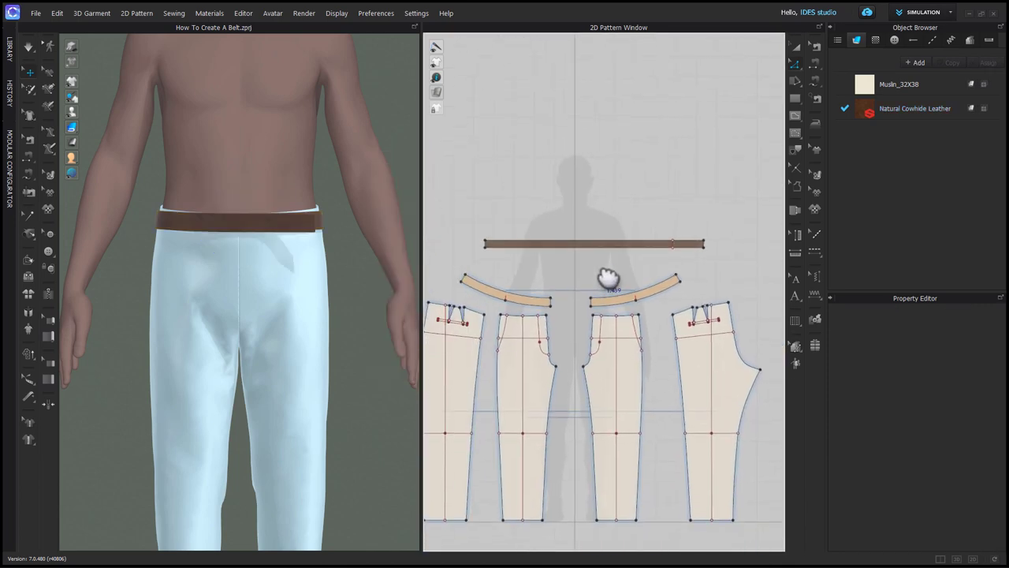
Delete the seam joining the belt's short ends and sew its left end to the new internal line instead
key("b")
left_click(489, 242)
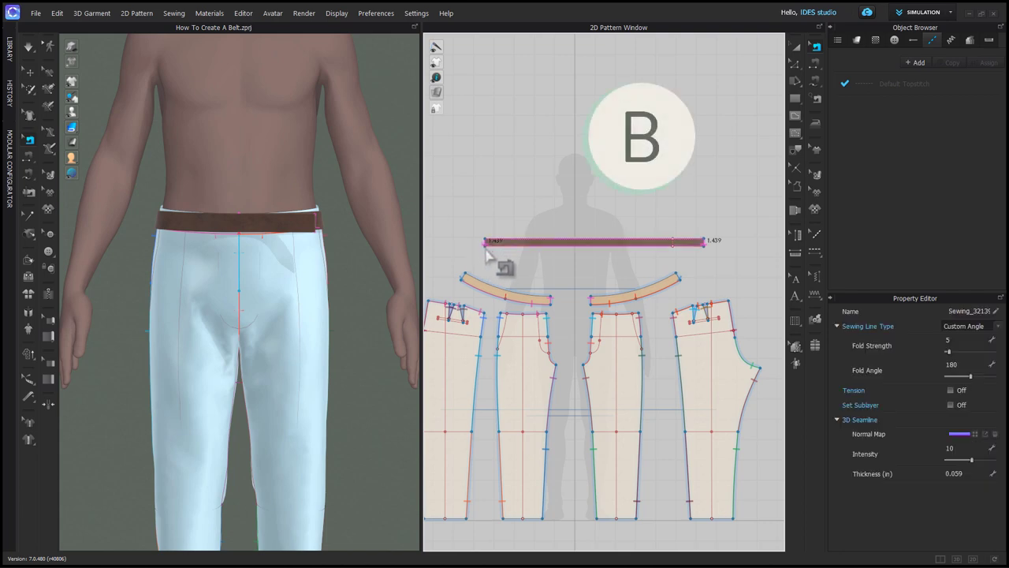
key("Delete")
key("n")
left_click(636, 241)
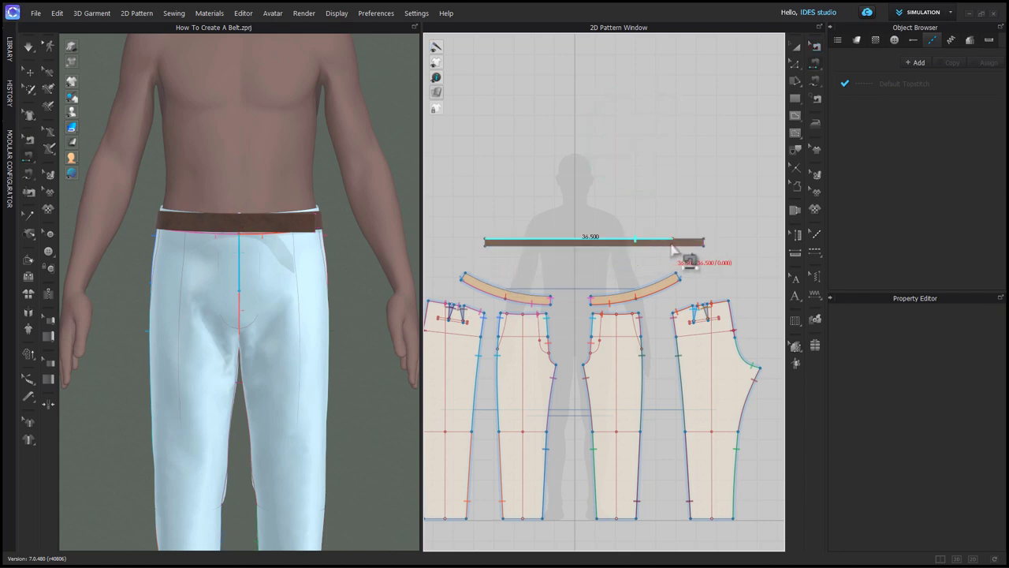
left_click(673, 243)
left_click(486, 244)
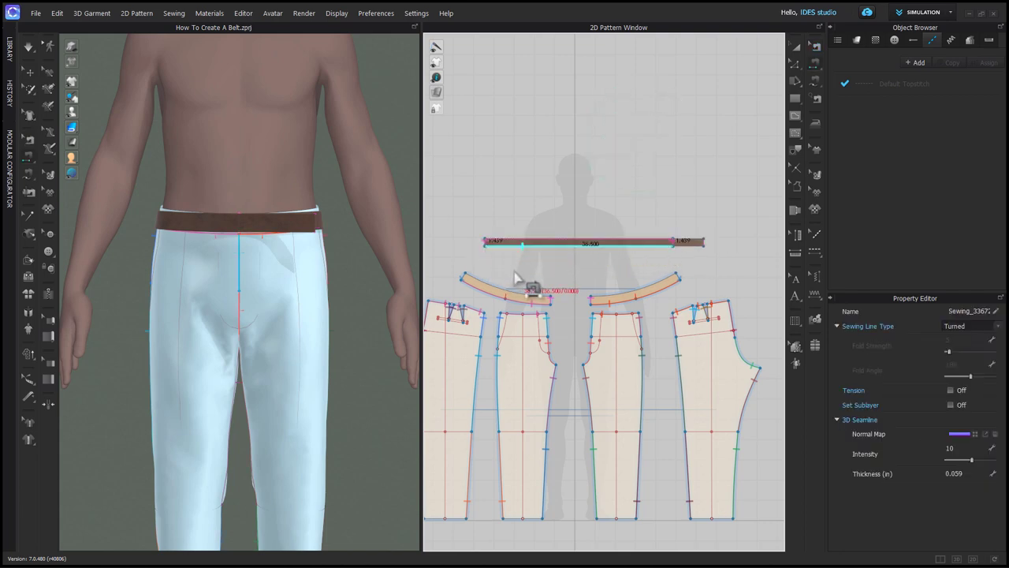
key("a")
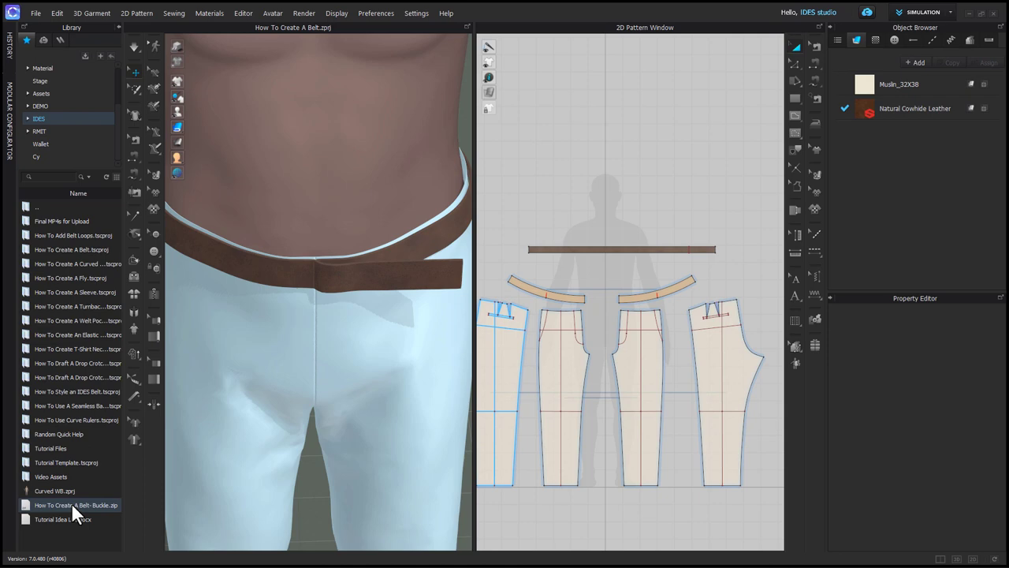
Add the belt buckle OBJ to the scene as an Avatar object in mm at 100% scale
left_click_drag(71, 503, 326, 411)
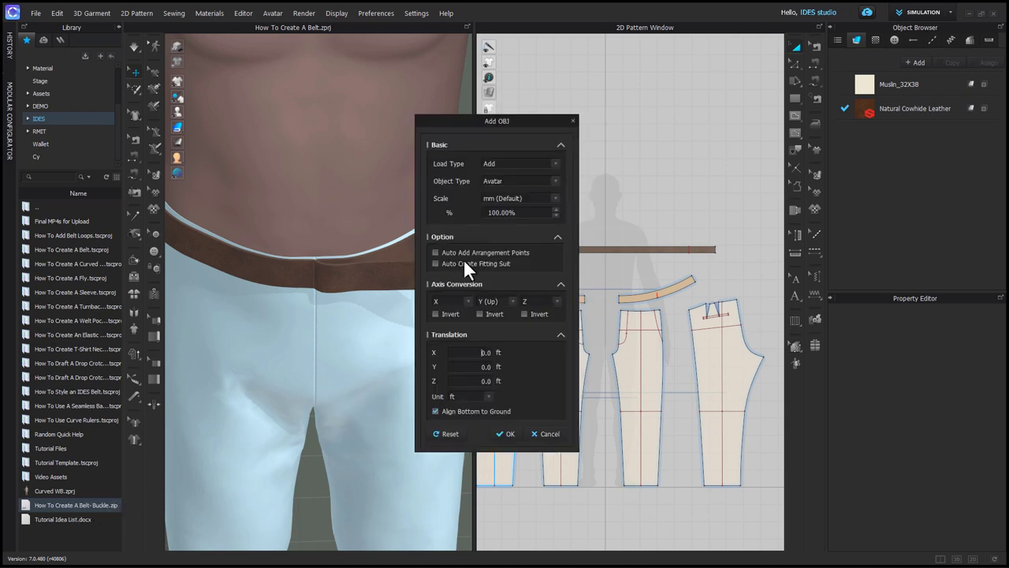
left_click(504, 179)
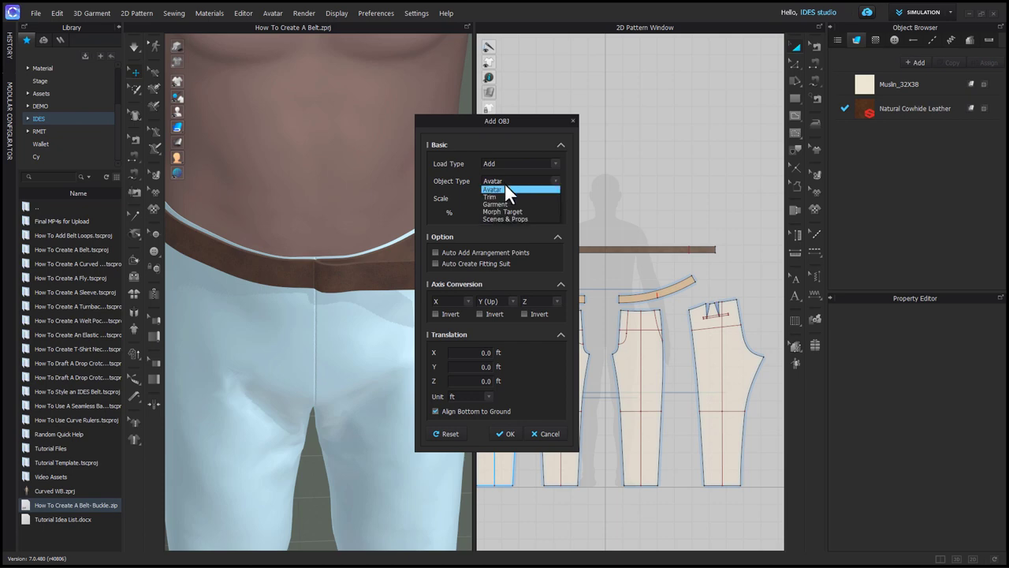
left_click(505, 186)
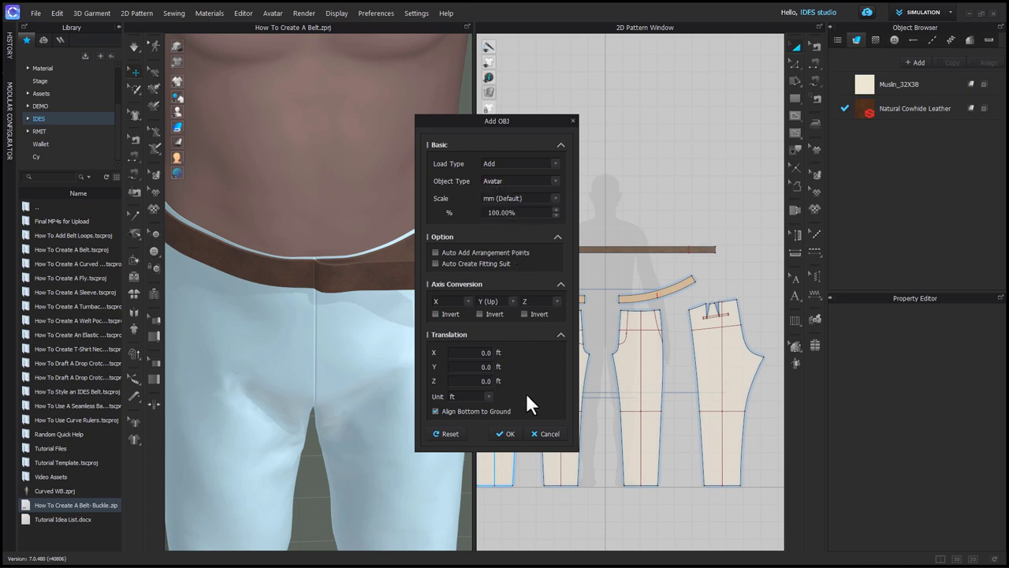
left_click(497, 433)
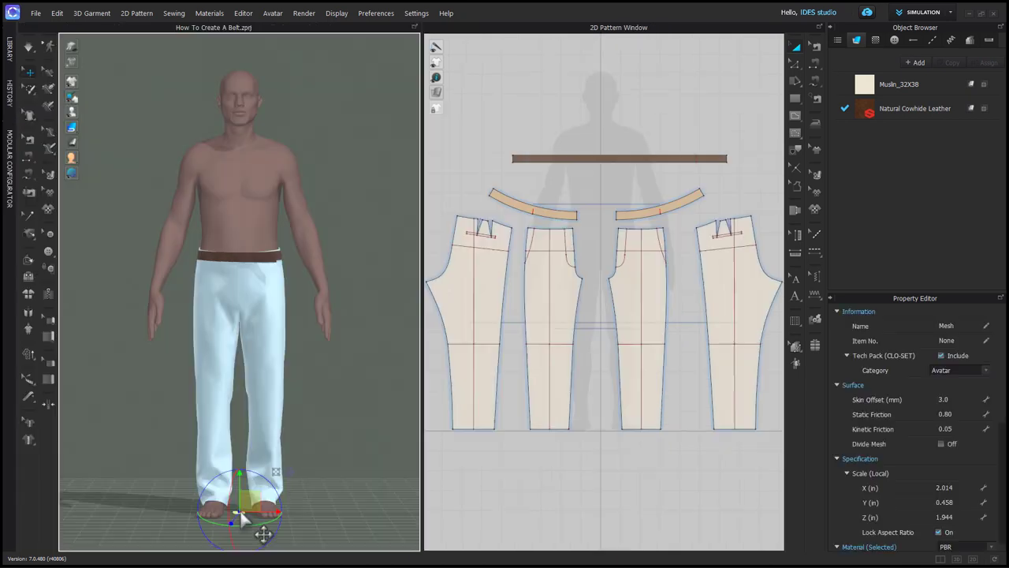
Raise the buckle from the floor to waist height in front of the belt
left_click_drag(239, 508, 241, 439)
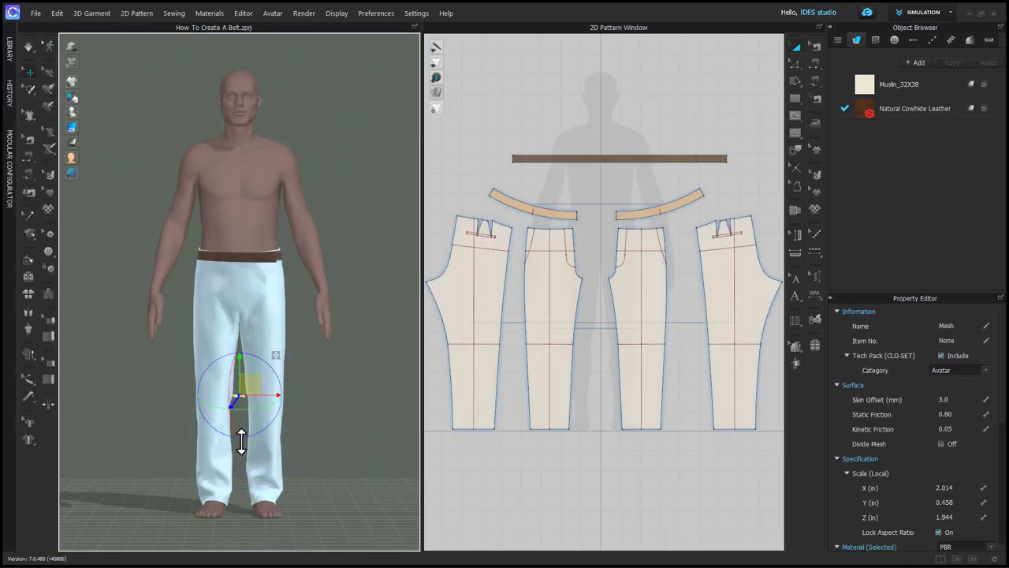
key("4")
left_click_drag(286, 378, 287, 237)
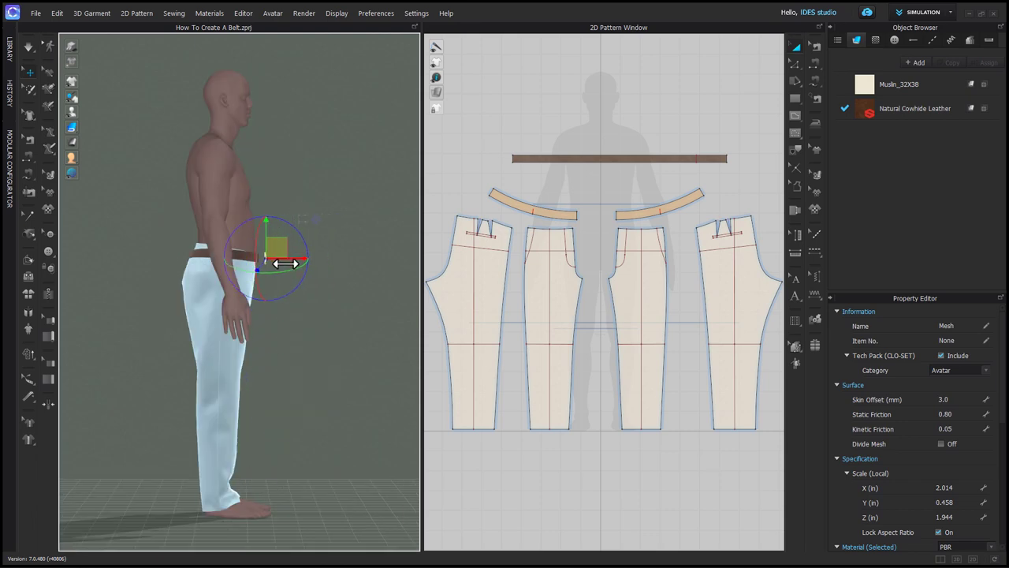
Tug the belt into place at the back of the waist during simulation
scroll(158, 217, "up", 3)
left_click(158, 219)
right_click_drag(158, 221, 252, 300)
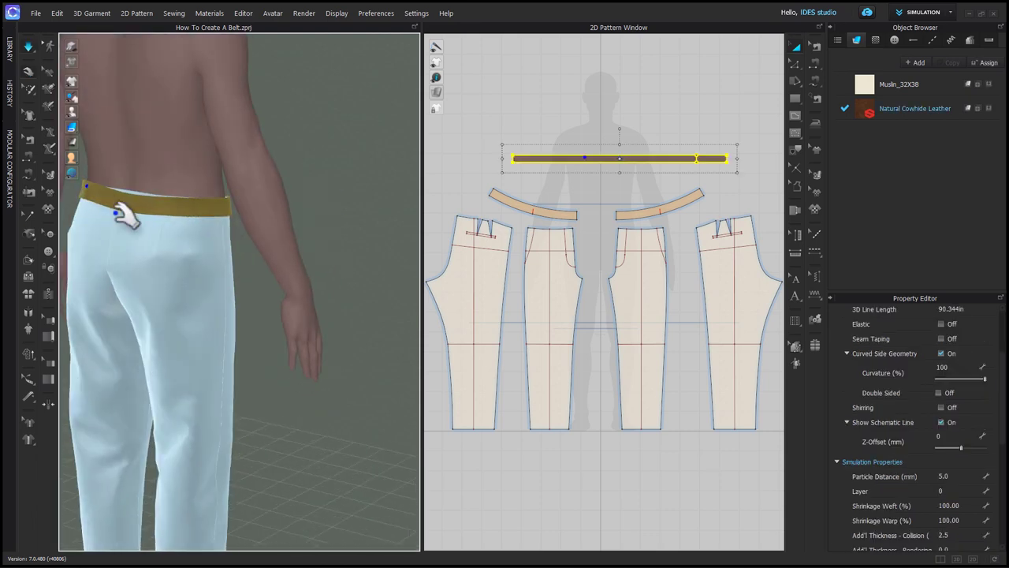
Position the buckle on the front of the belt over the overlap
scroll(275, 307, "up", 5)
left_click(275, 308)
left_click_drag(286, 303, 243, 260)
scroll(243, 260, "up", 2)
Scale the buckle to X 2.001 in, Y 0.376 in and Z 2.1 in without locked proportions, and set its skin offset to 0.5 mm
left_click(957, 488)
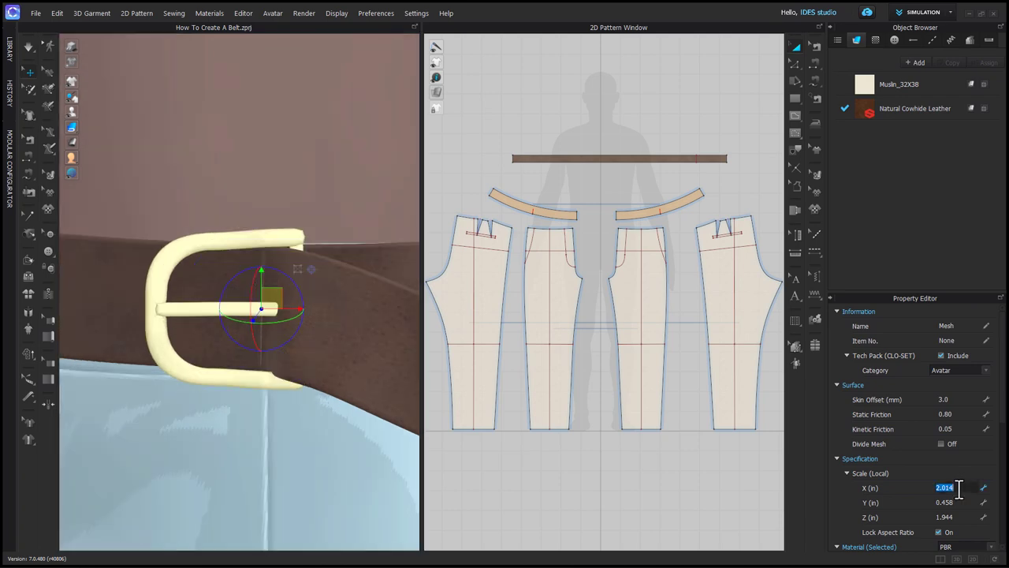
type("2.001")
key("Return")
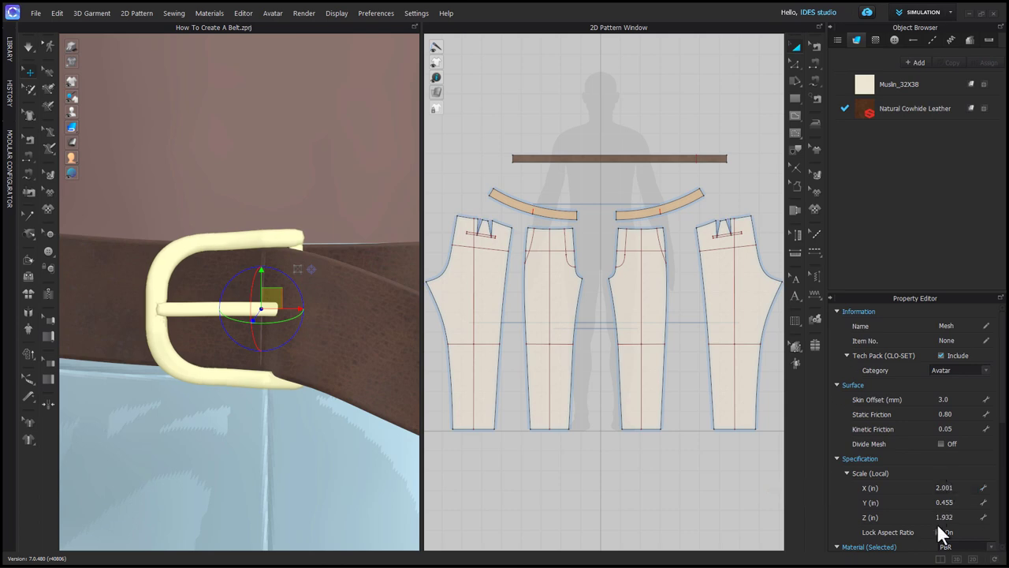
left_click(941, 532)
left_click(962, 503)
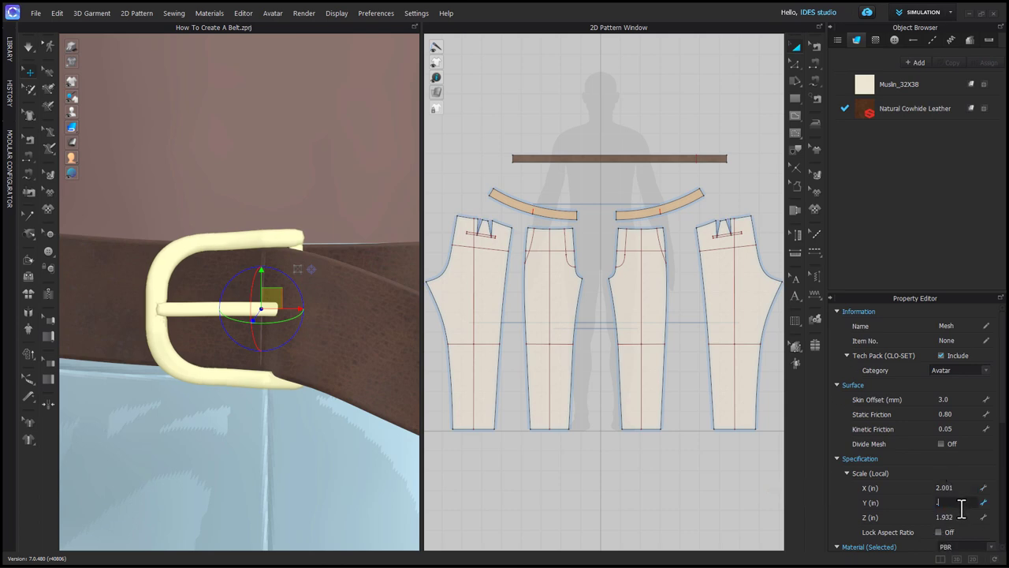
key("Return")
left_click(964, 516)
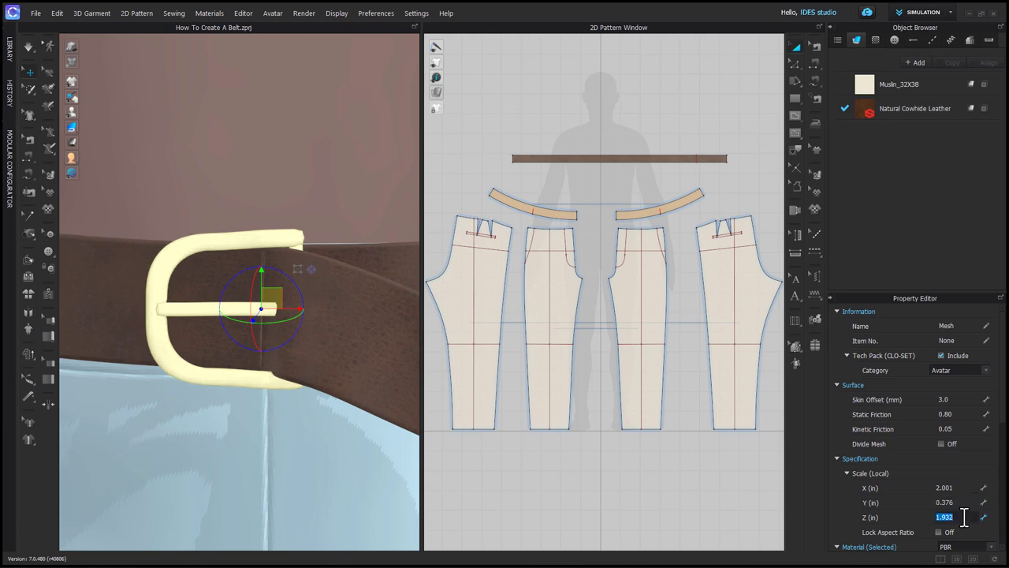
type("2.1")
key("Return")
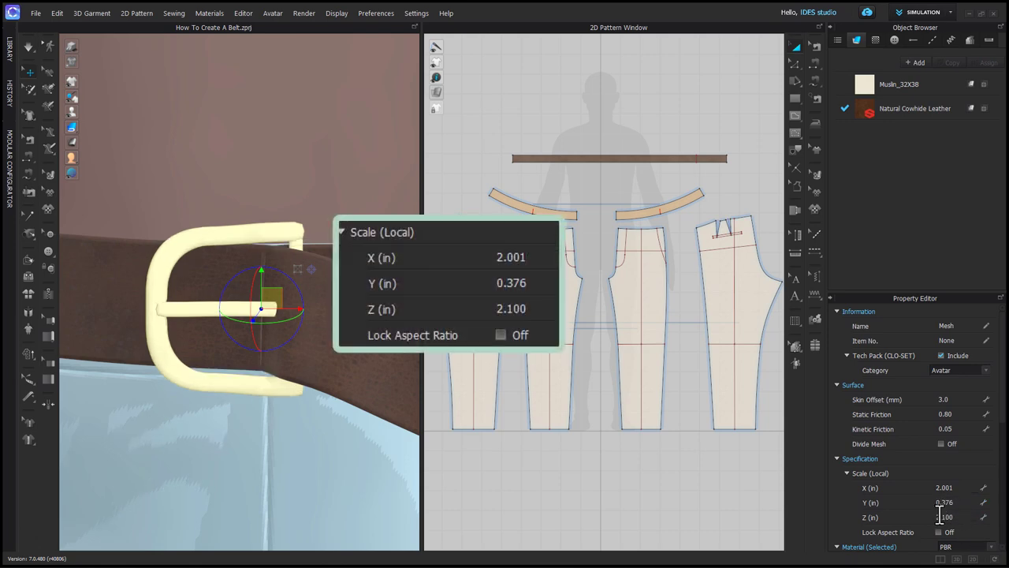
left_click(961, 400)
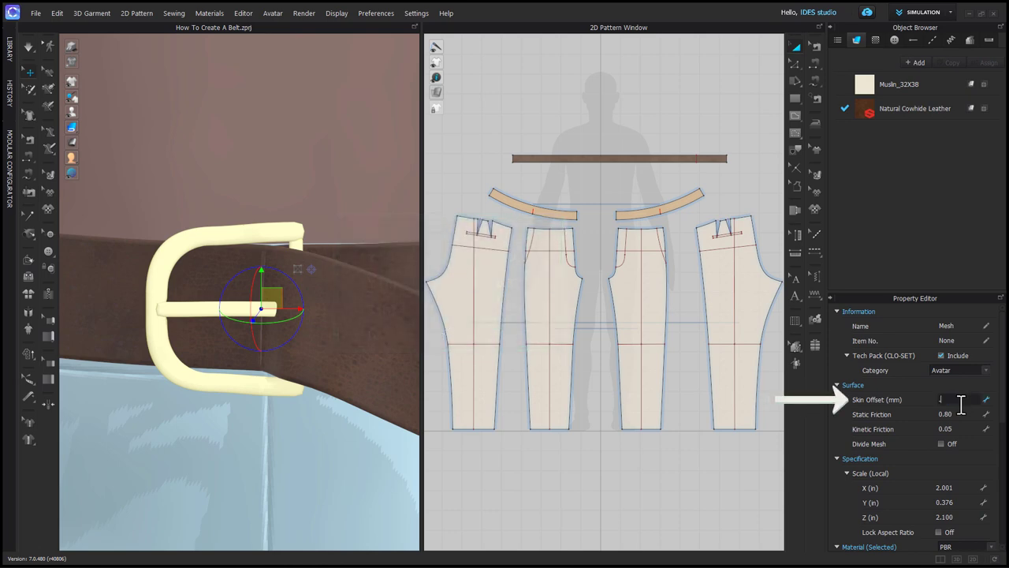
key("Return")
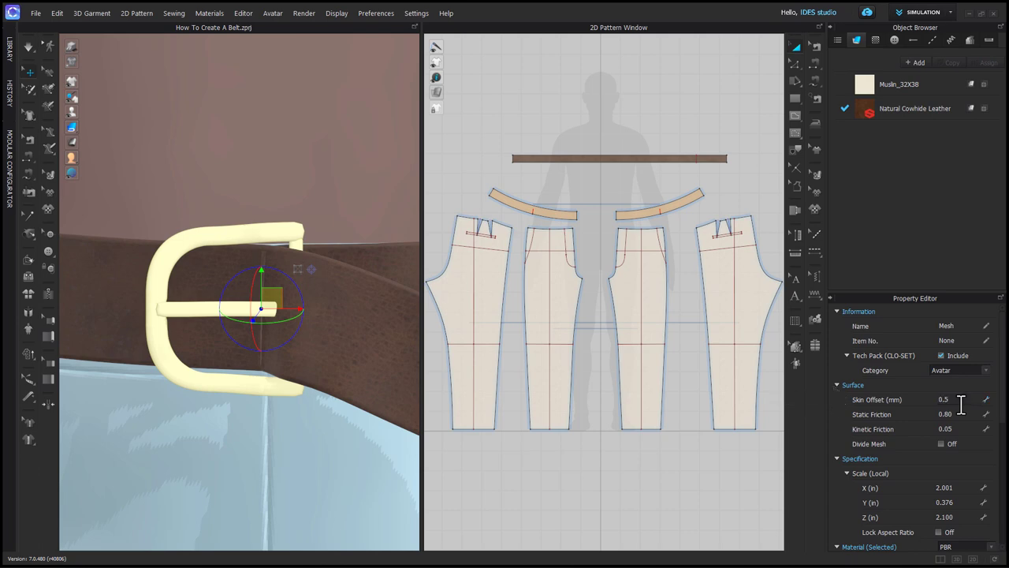
Change the buckle's material type to Metal with a roughness of 25 and a golden-brown palette colour
scroll(997, 400, "down", 5)
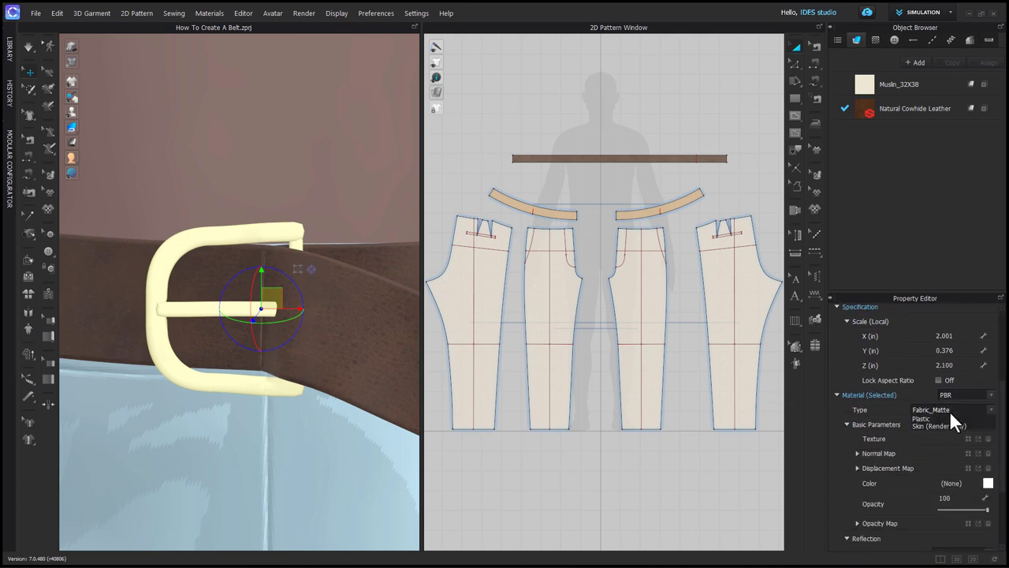
left_click(949, 410)
left_click(953, 497)
scroll(955, 505, "down", 2)
double_click(942, 463)
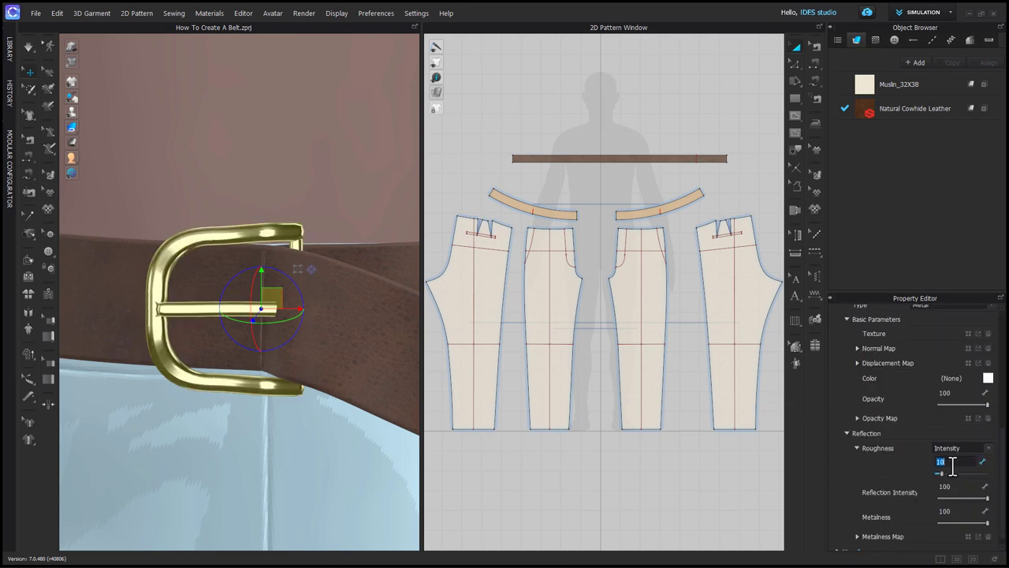
left_click(988, 378)
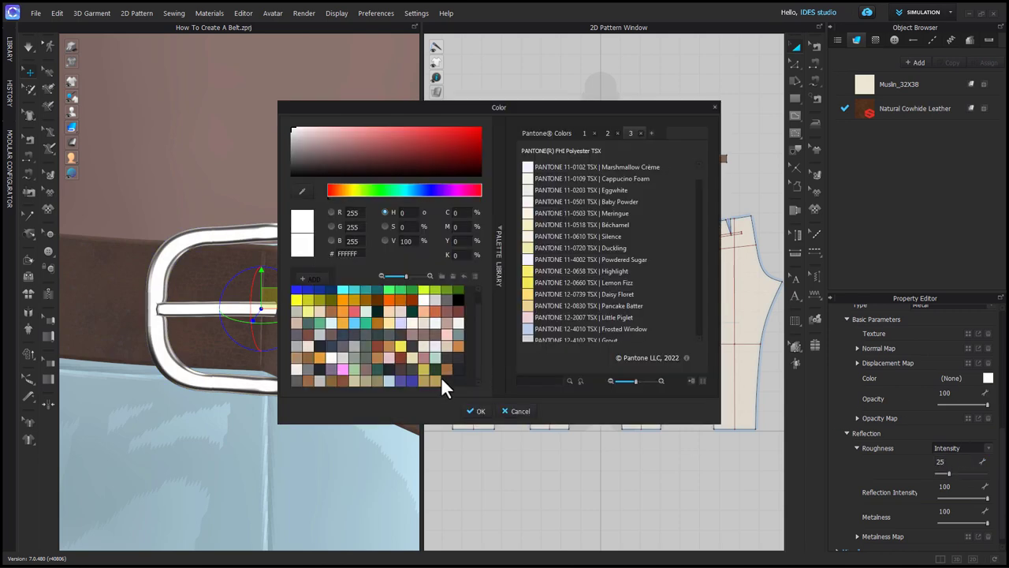
left_click(436, 380)
left_click(476, 411)
Create a 0.2 in diameter internal circle on the belt's centreline, just beyond the internal line near its end
left_click(274, 306)
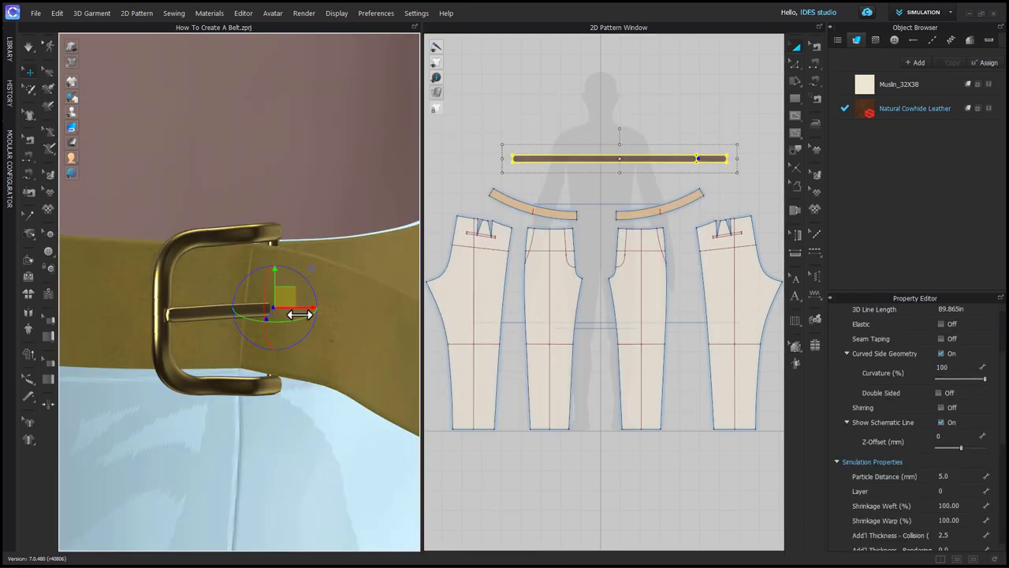
scroll(694, 153, "up", 8)
middle_click_drag(710, 194, 656, 231)
scroll(654, 275, "up", 3)
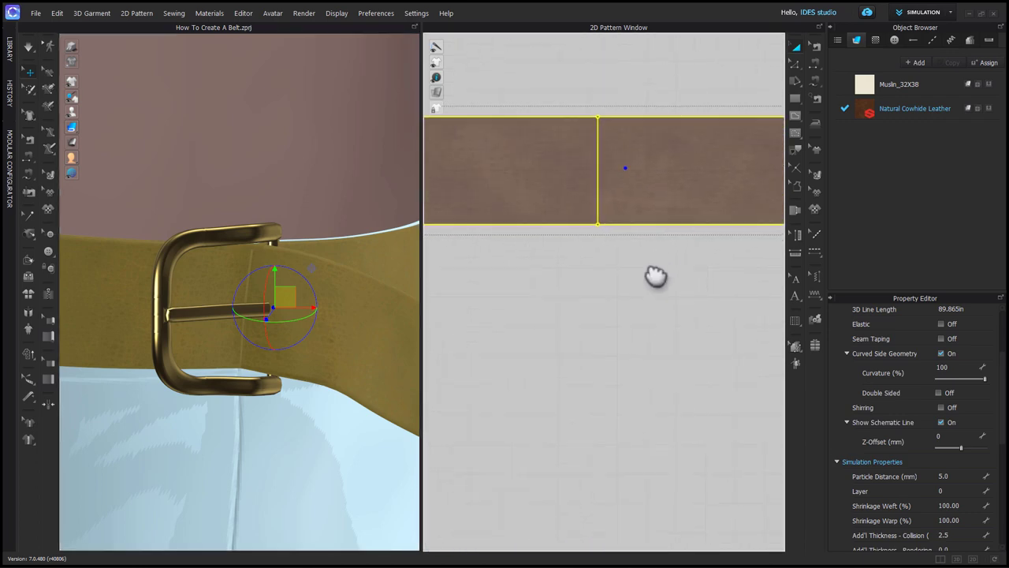
left_click(796, 115)
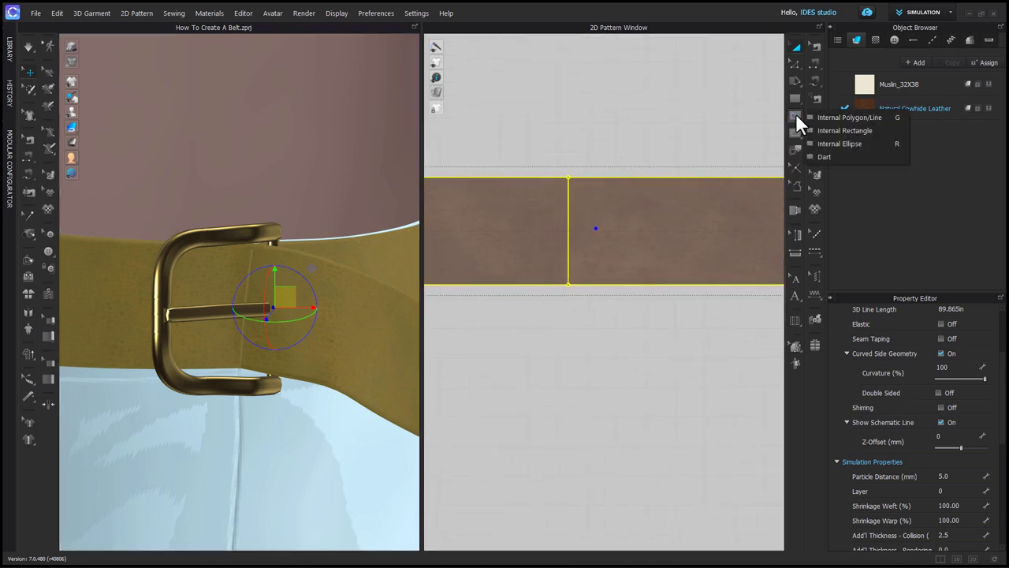
left_click(827, 134)
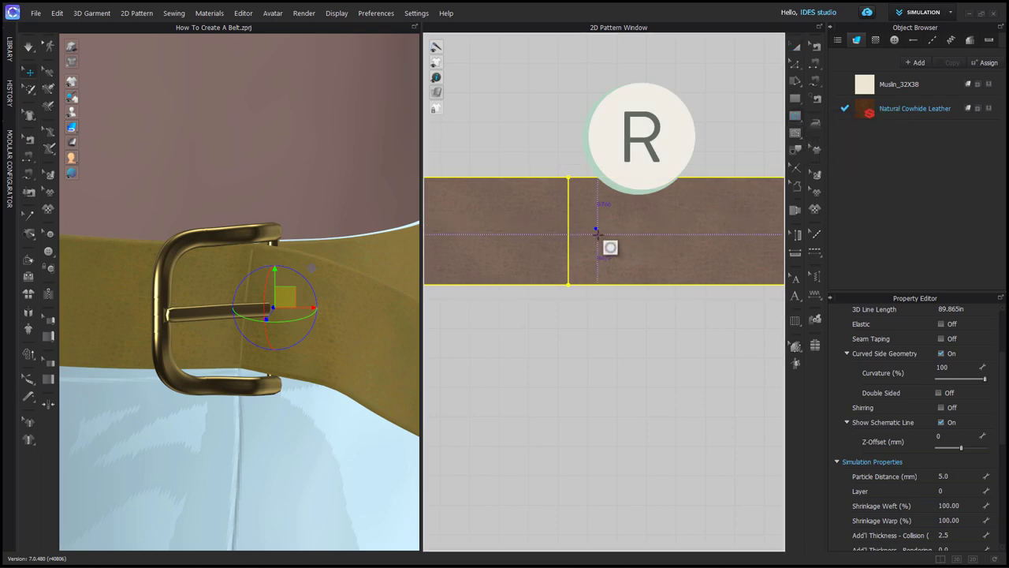
scroll(606, 248, "up", 2)
scroll(606, 248, "up", 3)
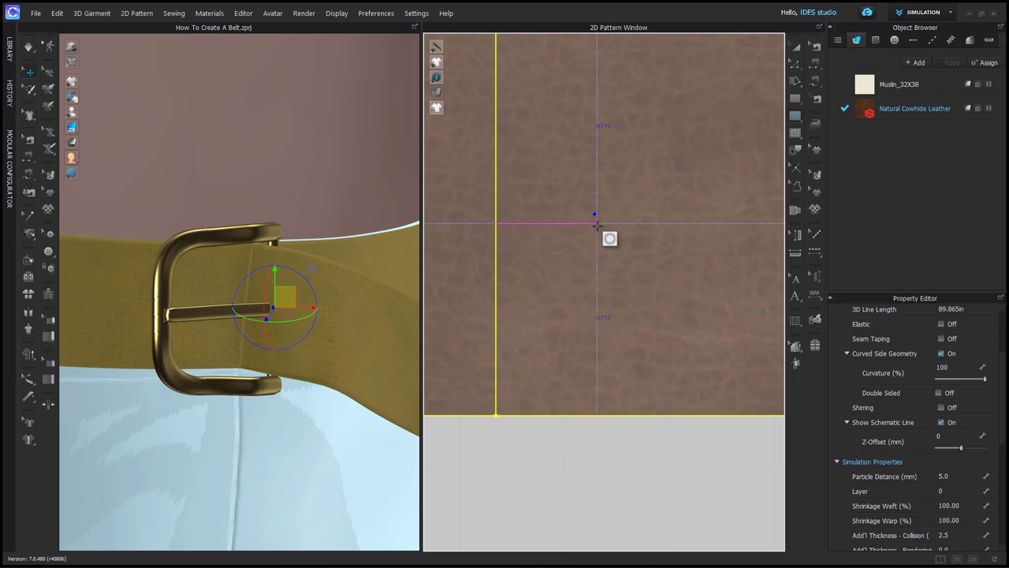
left_click(597, 224)
type(".2")
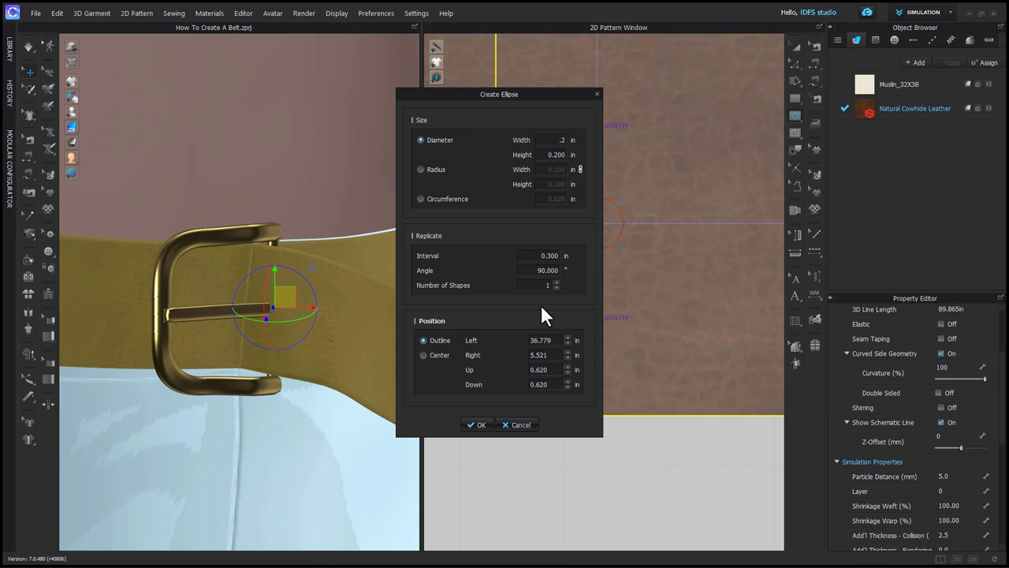
key("Return")
Show the internal lines in the 3D view and move the circle along the belt's centreline closer to the internal line
mouse_move(74, 84)
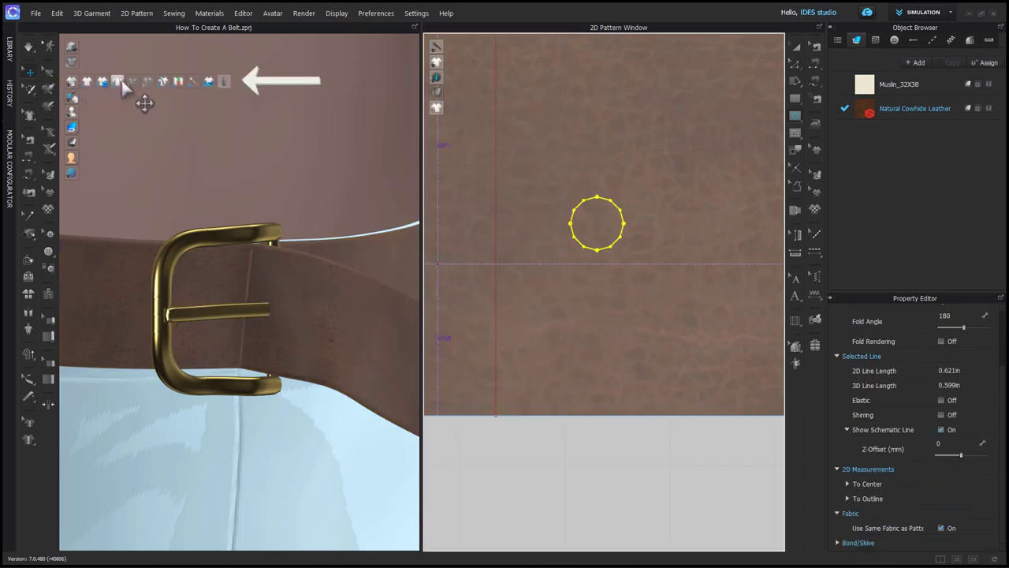
left_click(132, 84)
key("a")
left_click_drag(617, 240, 589, 242)
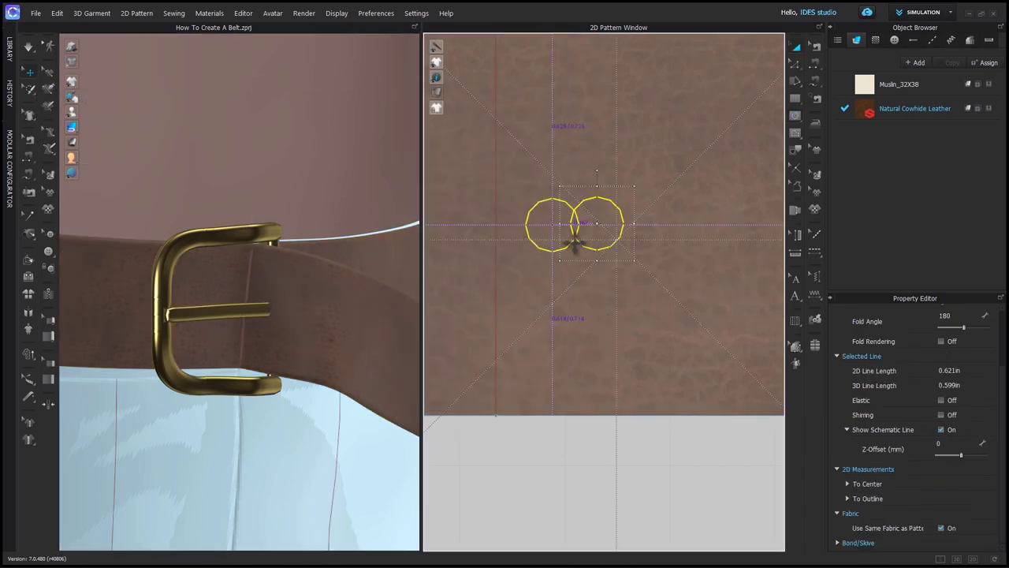
left_click(583, 234)
Paste two copies of the circle at 1 in intervals along the centreline towards the belt's near end
scroll(582, 237, "down", 8)
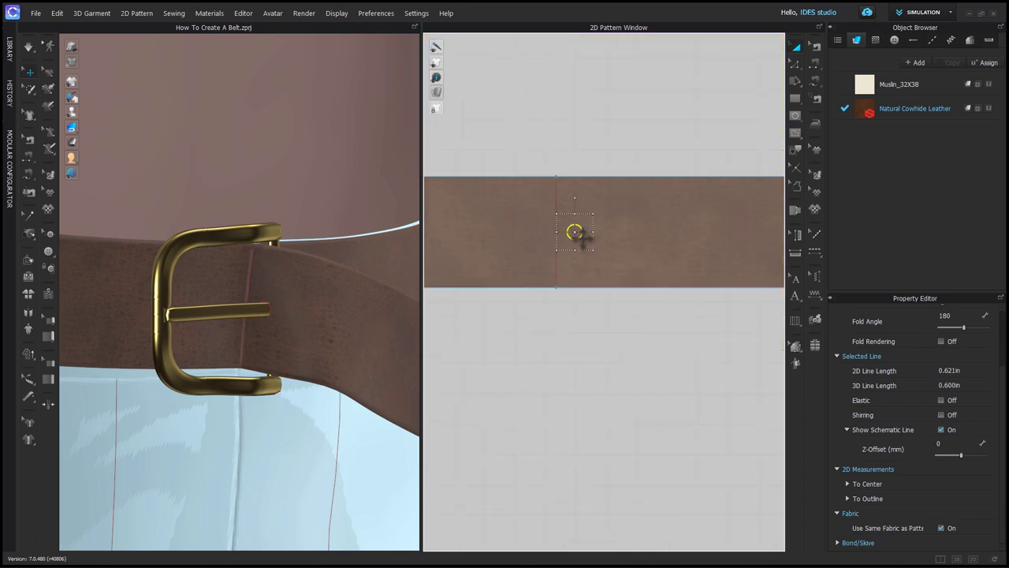
key("ctrl+v")
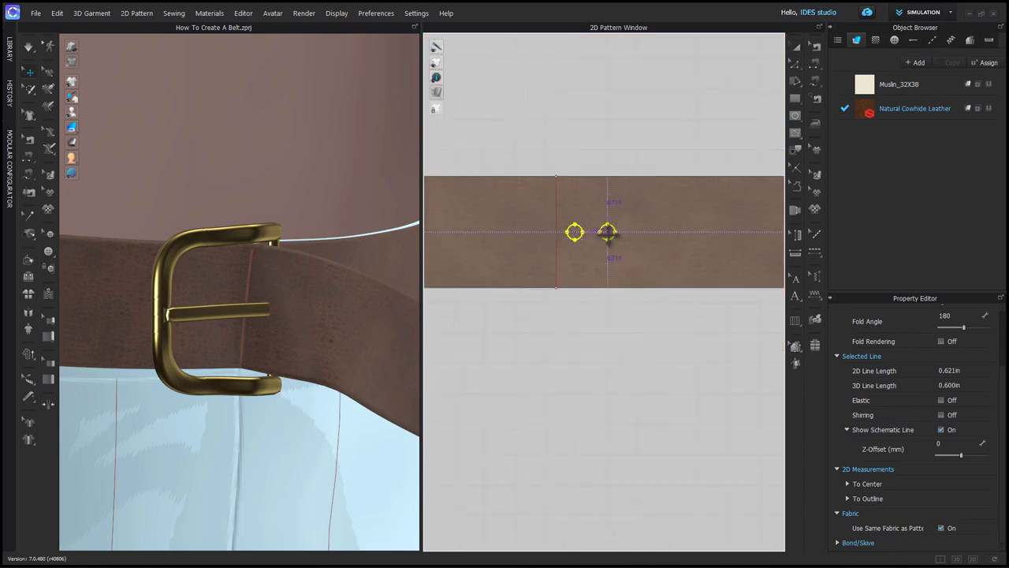
right_click(627, 235)
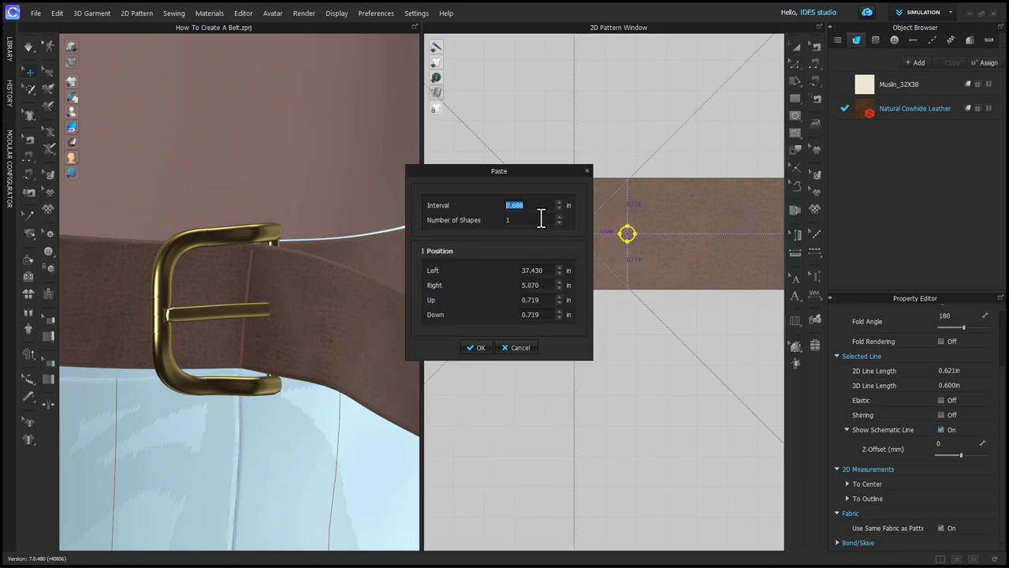
type("1")
left_click(559, 218)
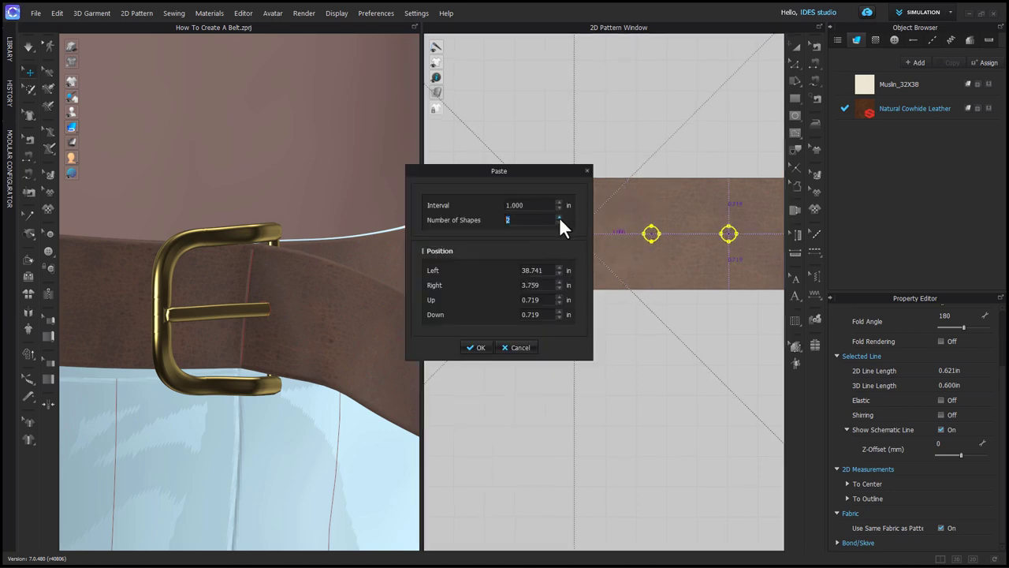
key("Return")
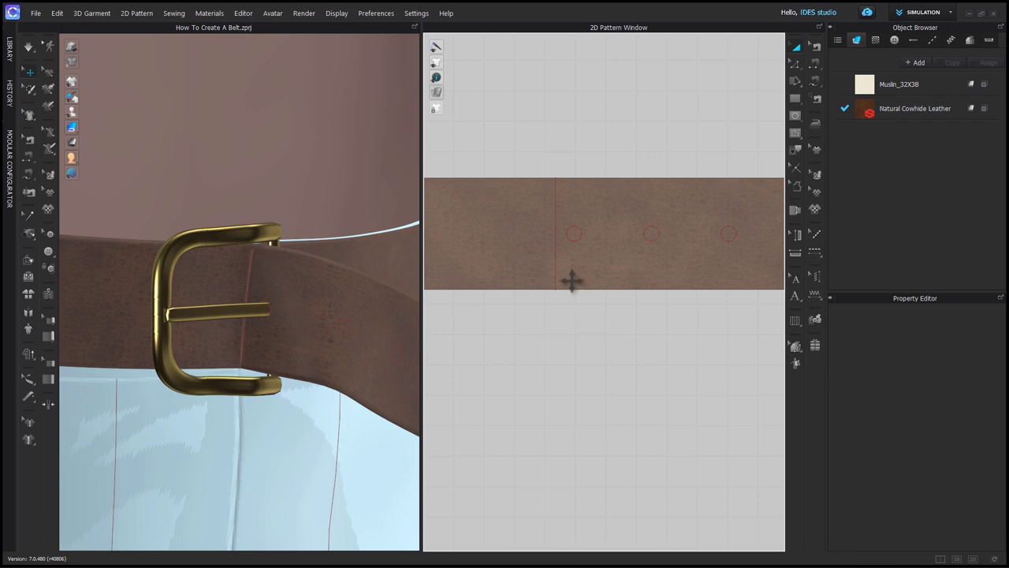
Paste two more copies of the first circle at 1 in intervals on the opposite side of the internal line
left_click(574, 234)
left_click_drag(574, 234, 516, 233)
right_click(517, 234)
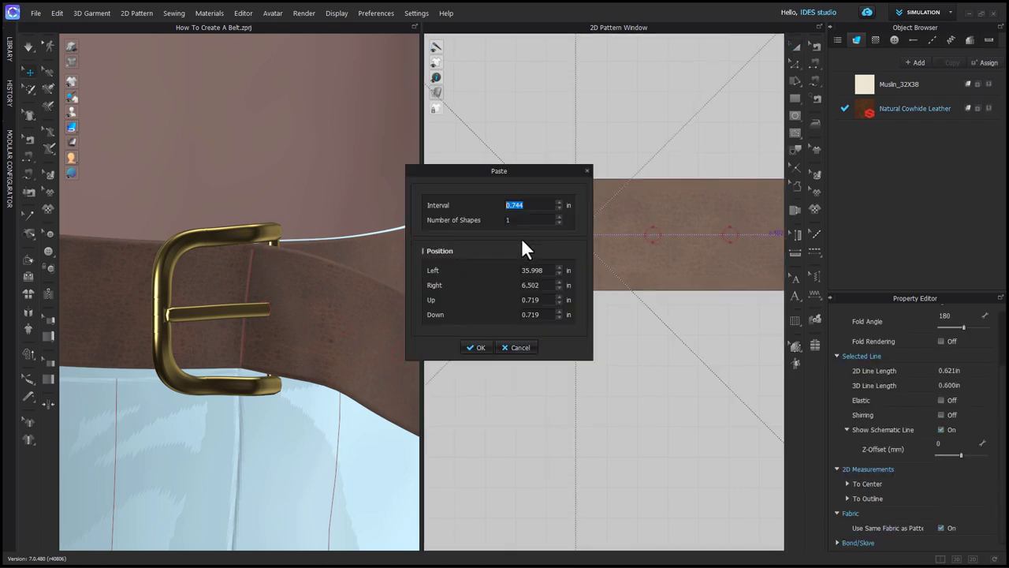
type("1")
left_click(559, 216)
left_click(559, 216)
left_click(481, 347)
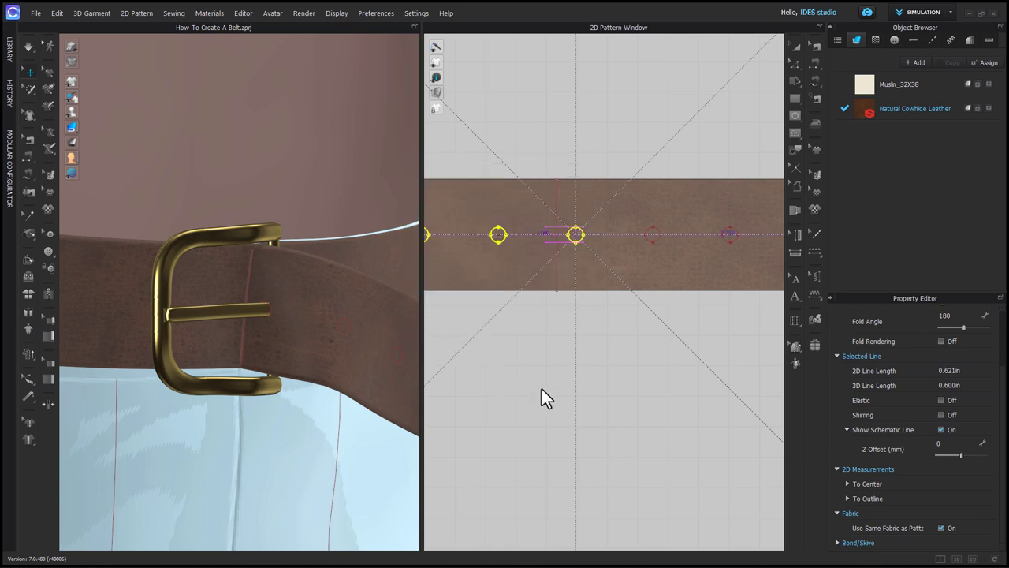
Convert all five circles on the belt to holes
scroll(583, 387, "down", 3)
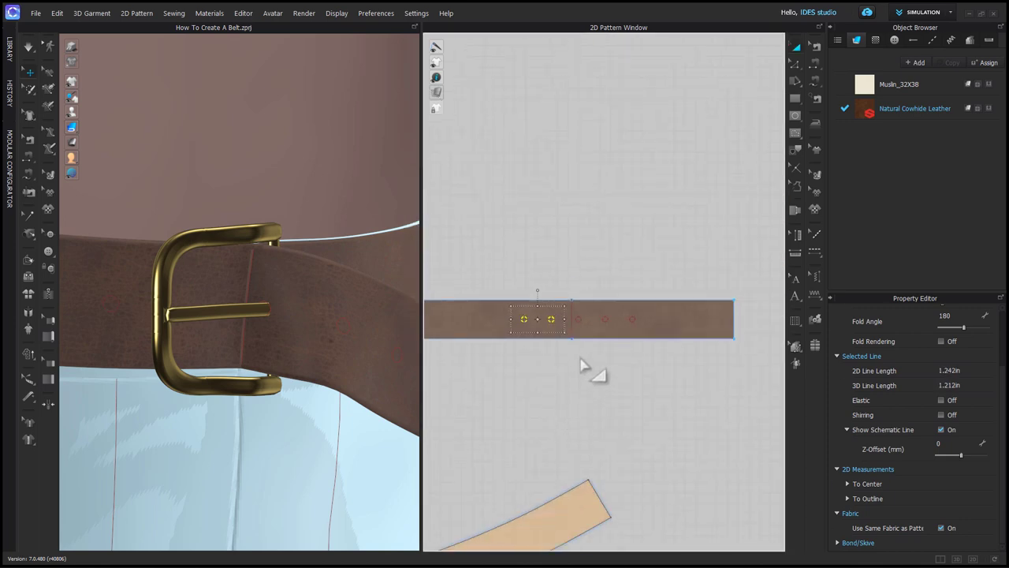
scroll(590, 368, "up", 2)
left_click(578, 294, "shift")
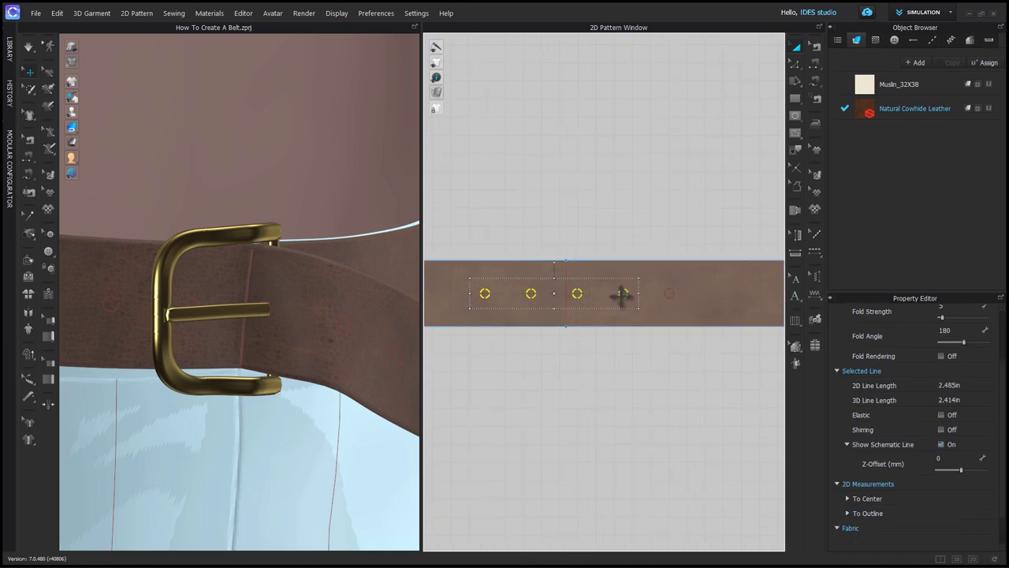
left_click(623, 294, "shift")
right_click(670, 295)
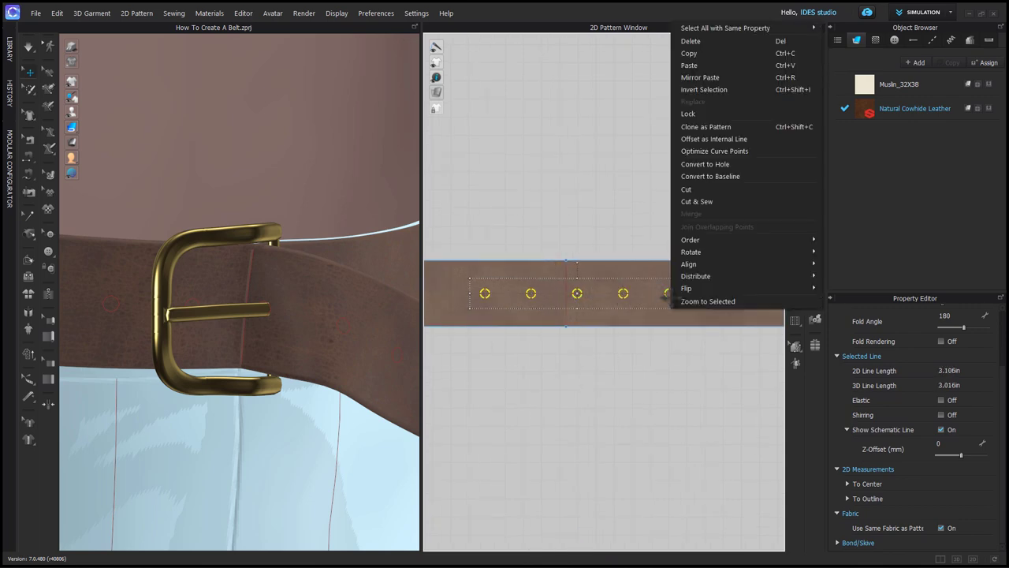
left_click(711, 162)
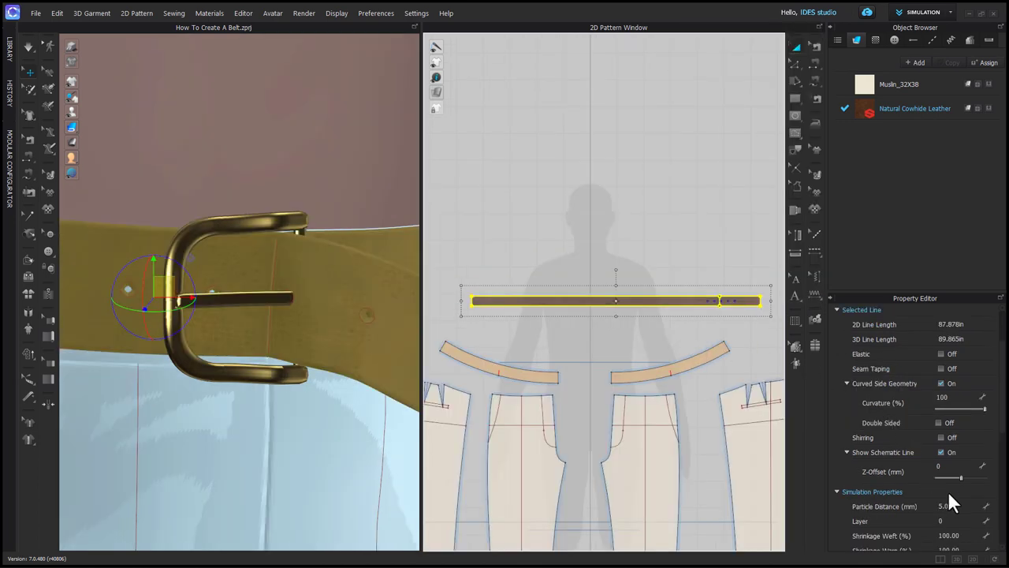
Set the belt's additional collision thickness to 1.0 mm and sew its short end without holes to the internal line
scroll(950, 503, "down", 5)
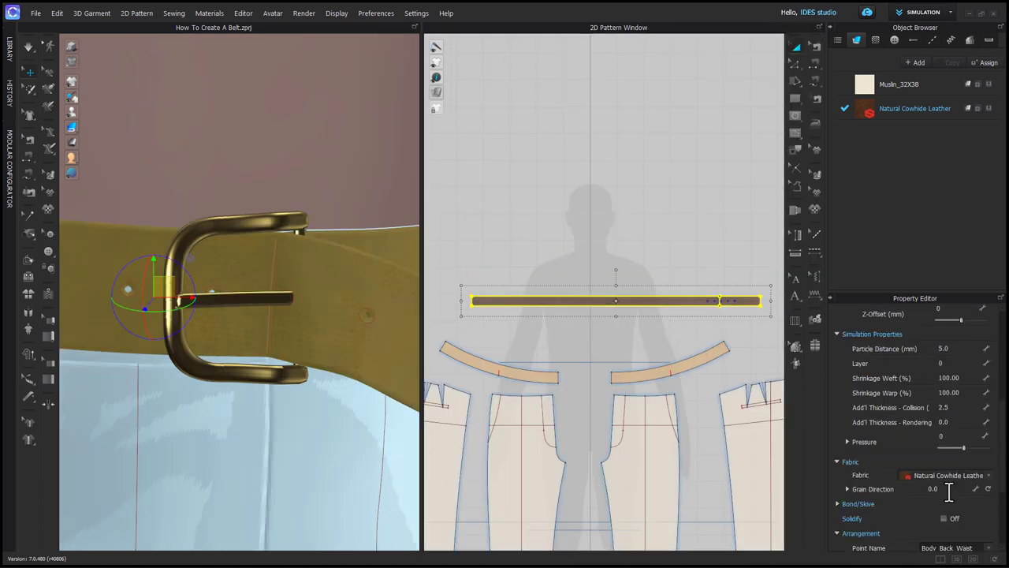
left_click(963, 411)
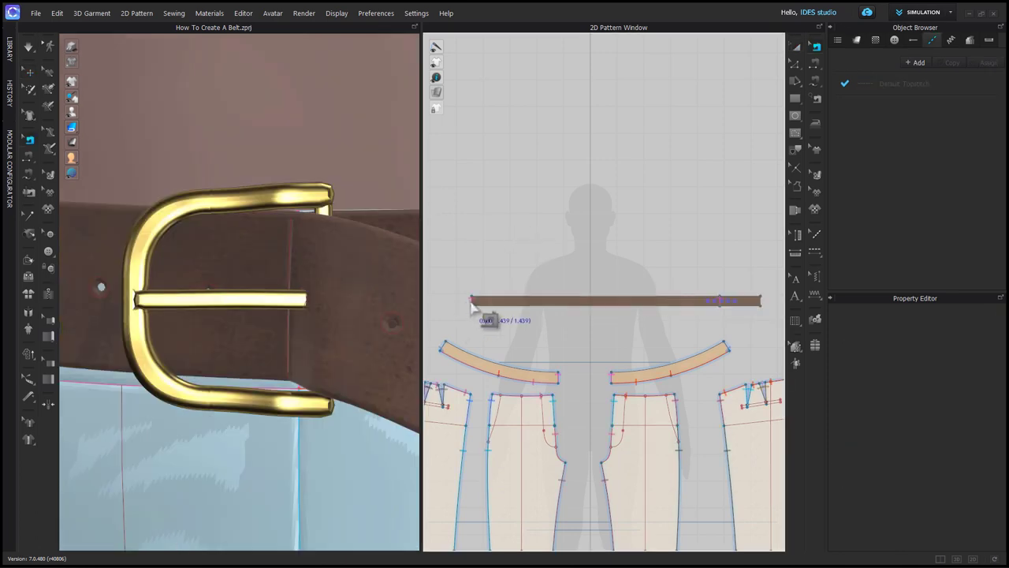
left_click(472, 306)
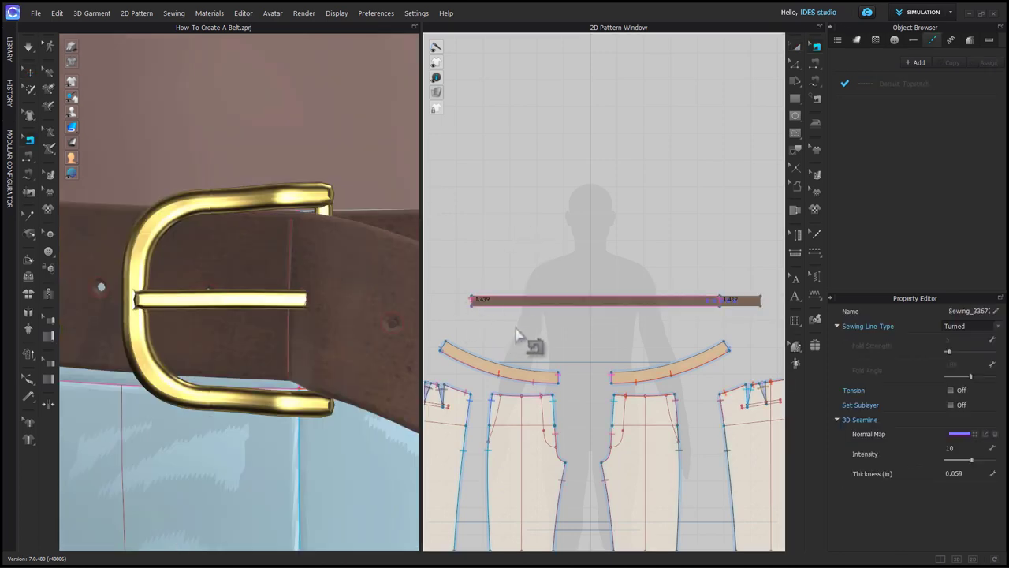
Extend the belt's short end outline by 2.75 in with perpendicular sides, creating an internal line at the original edge
key("z")
scroll(469, 326, "up", 5)
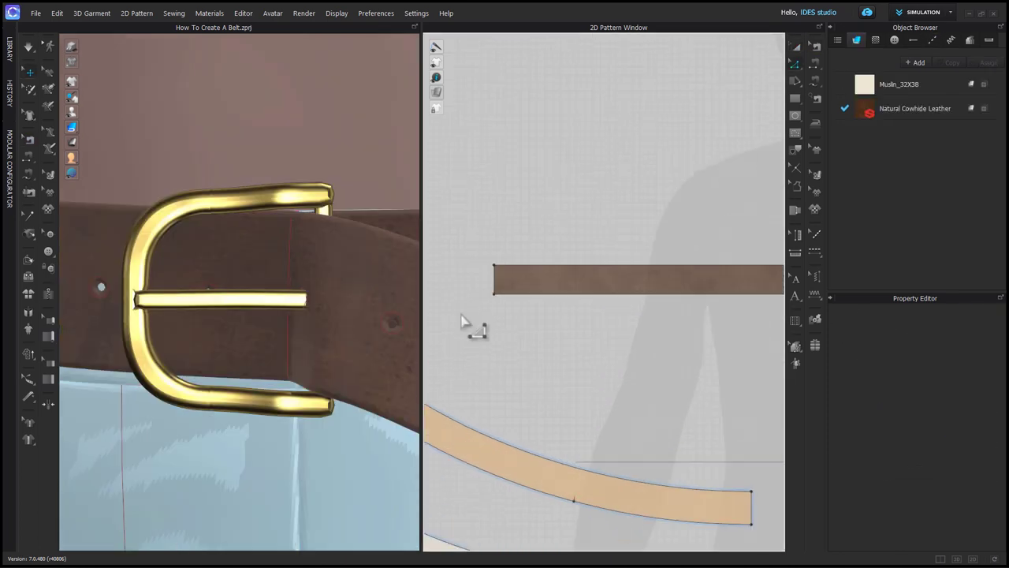
left_click(494, 280)
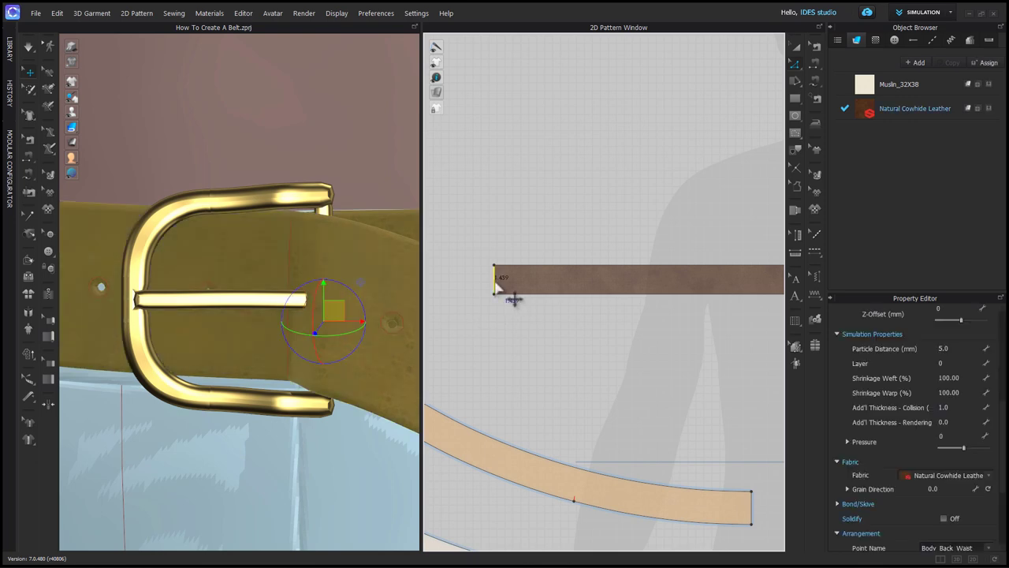
middle_click_drag(534, 287, 615, 287)
scroll(575, 283, "up", 3)
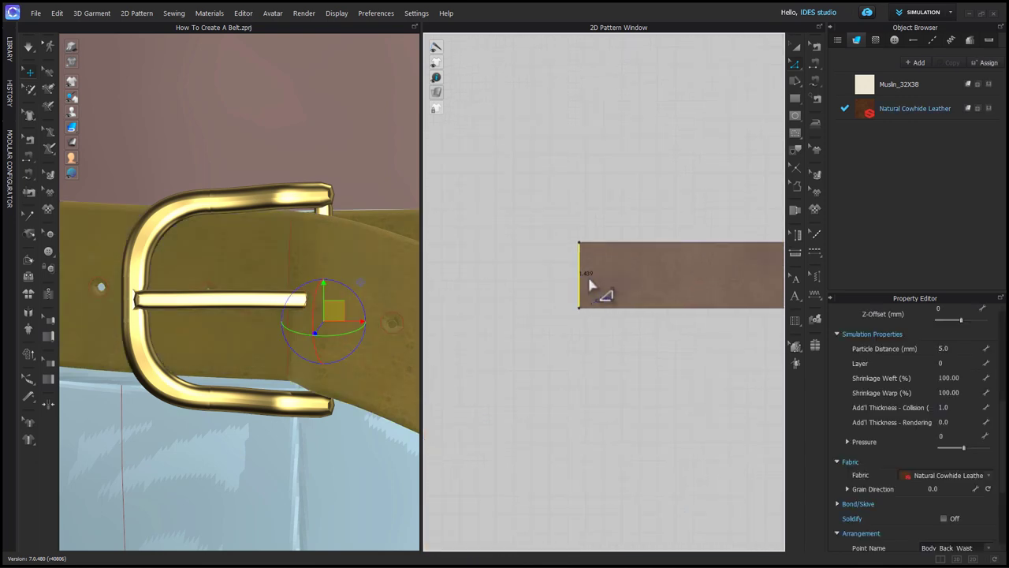
right_click(583, 286)
left_click(657, 385)
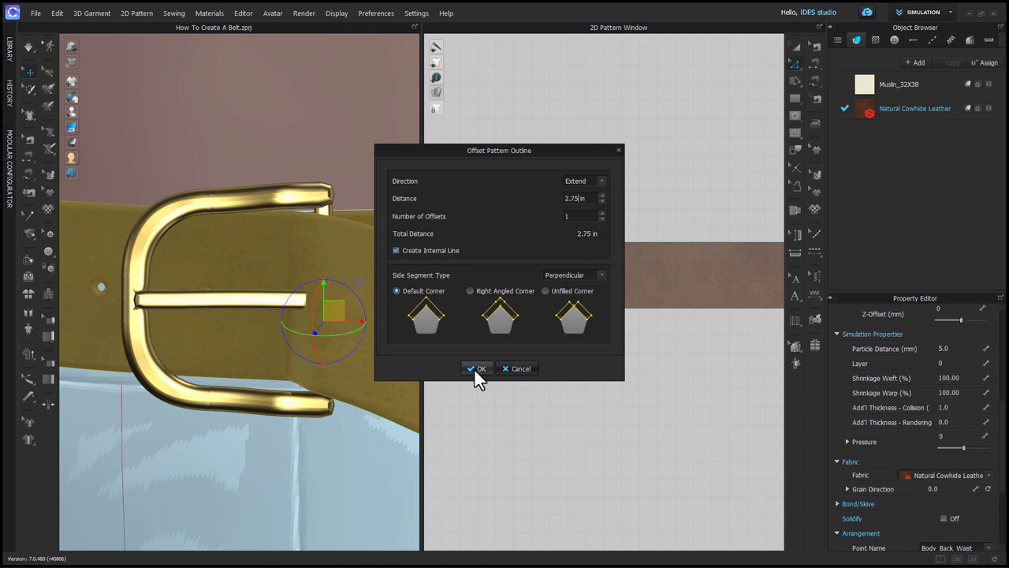
left_click(476, 368)
Offset the extended short end edge as one internal line at 5.5 in, extended across the belt
left_click(455, 286)
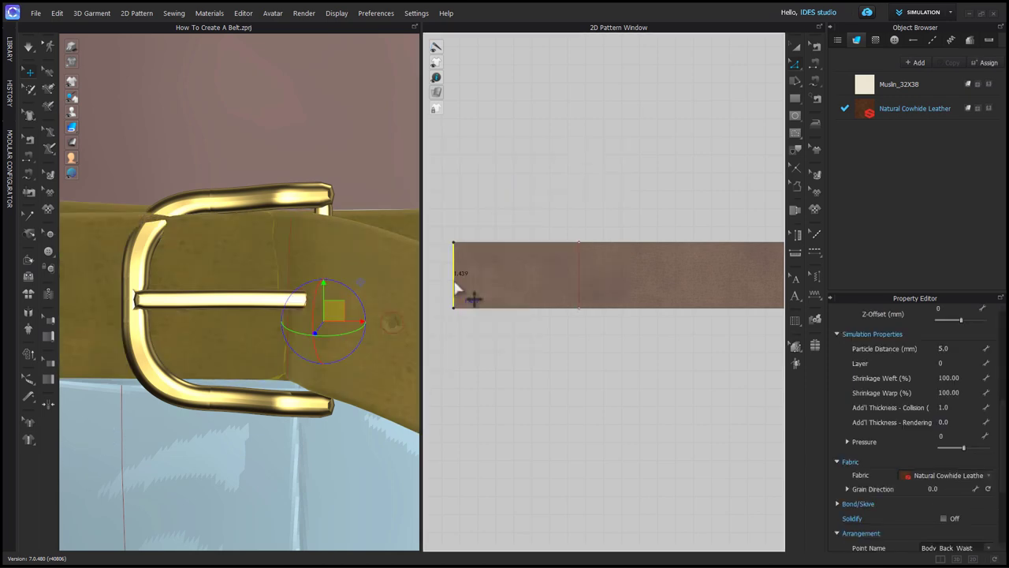
right_click(455, 288)
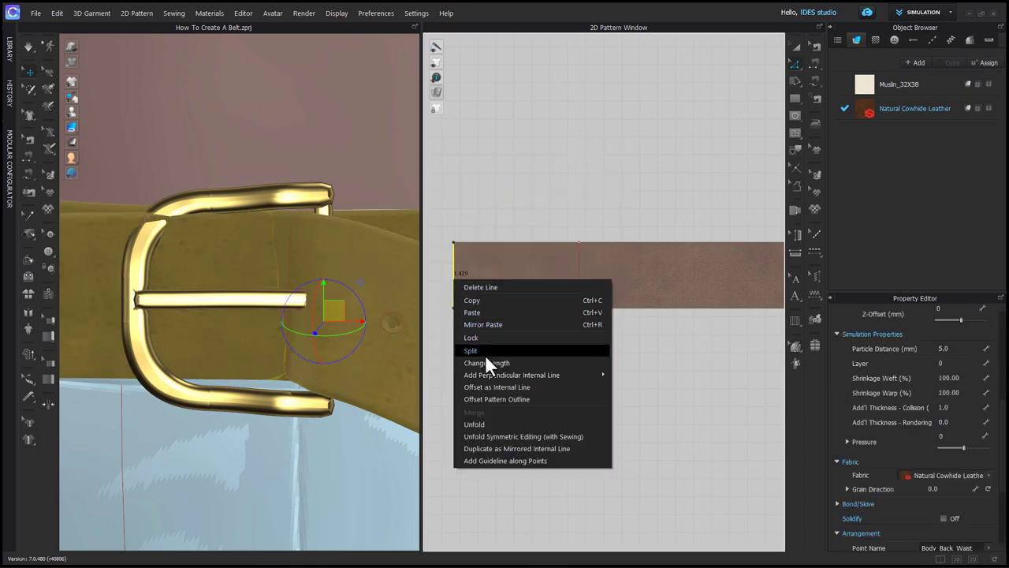
left_click(493, 386)
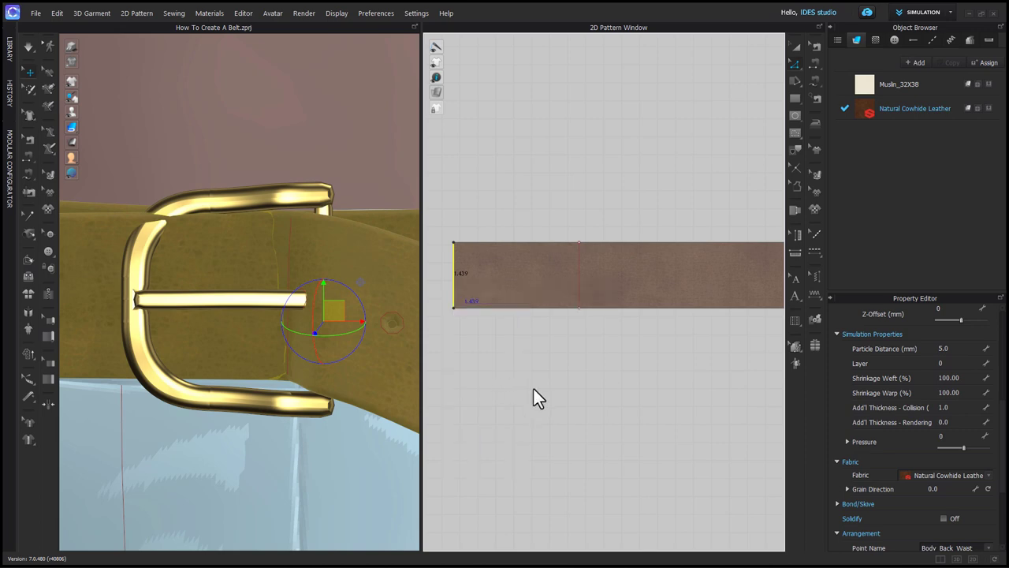
type("5.5")
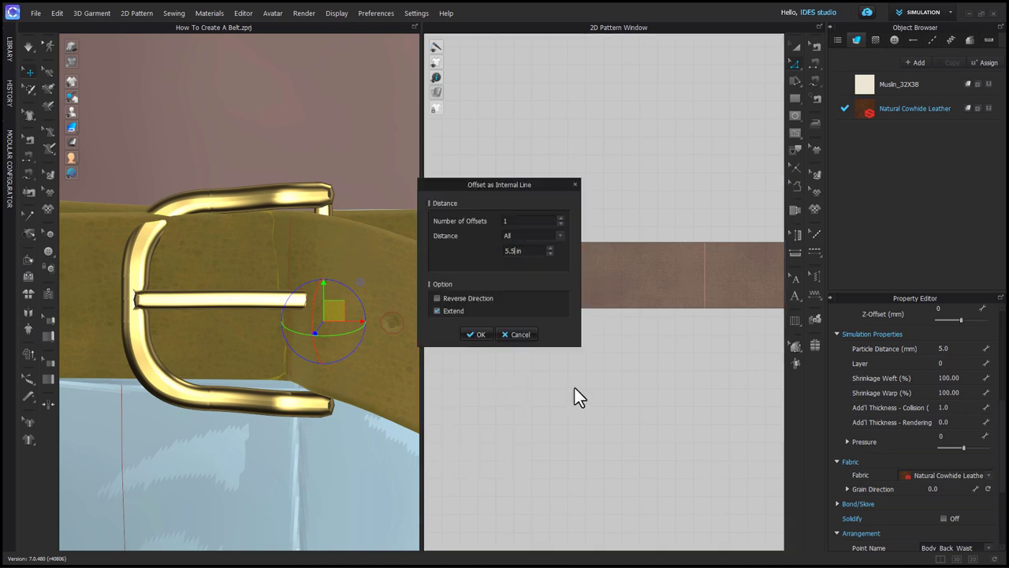
left_click(467, 335)
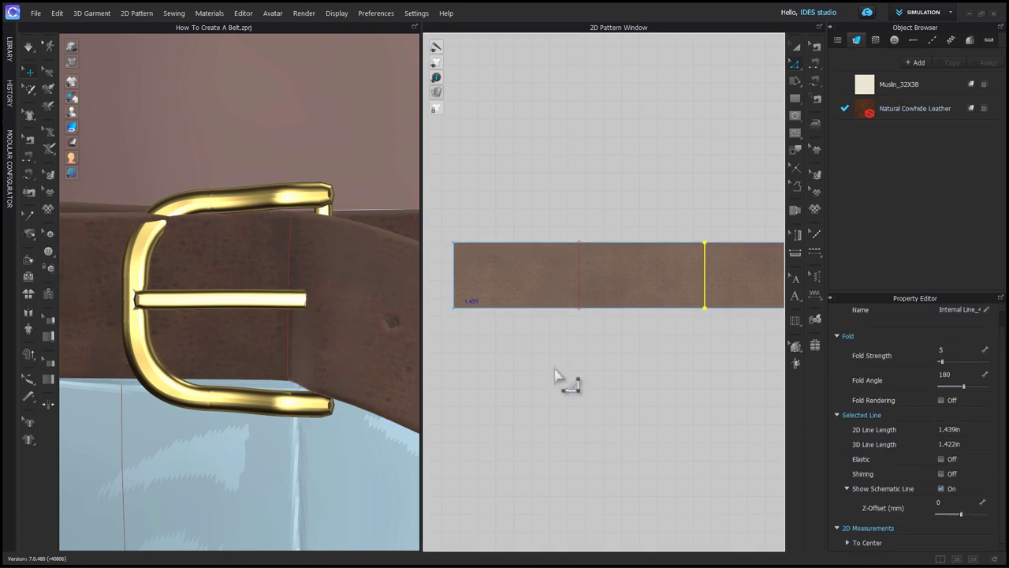
left_click(560, 370)
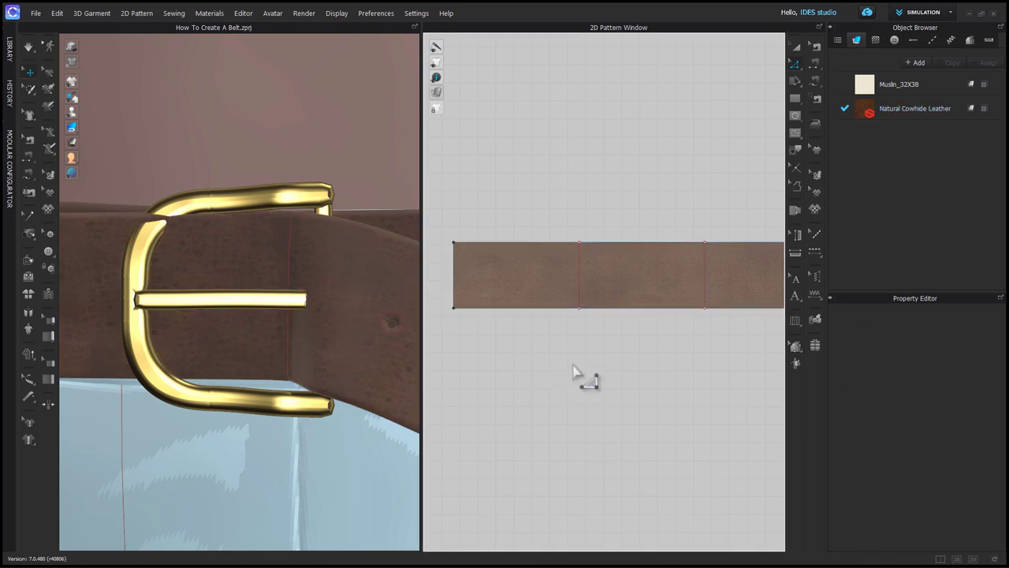
Curve the new 5.5 in internal line by moving its midpoint 0.12 in along the belt, away from the short end
left_click(705, 281)
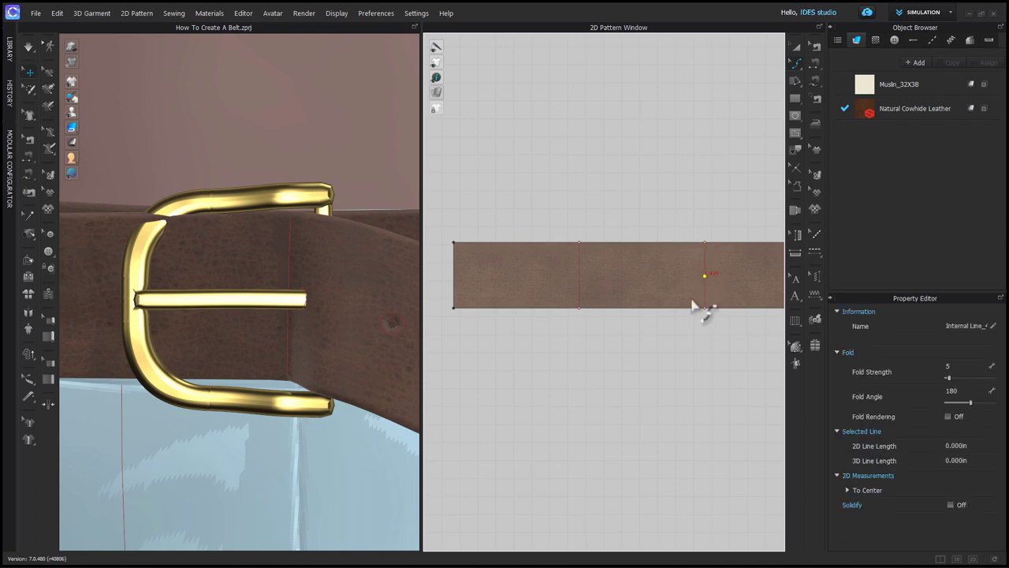
left_click_drag(705, 277, 710, 274)
right_click(710, 274)
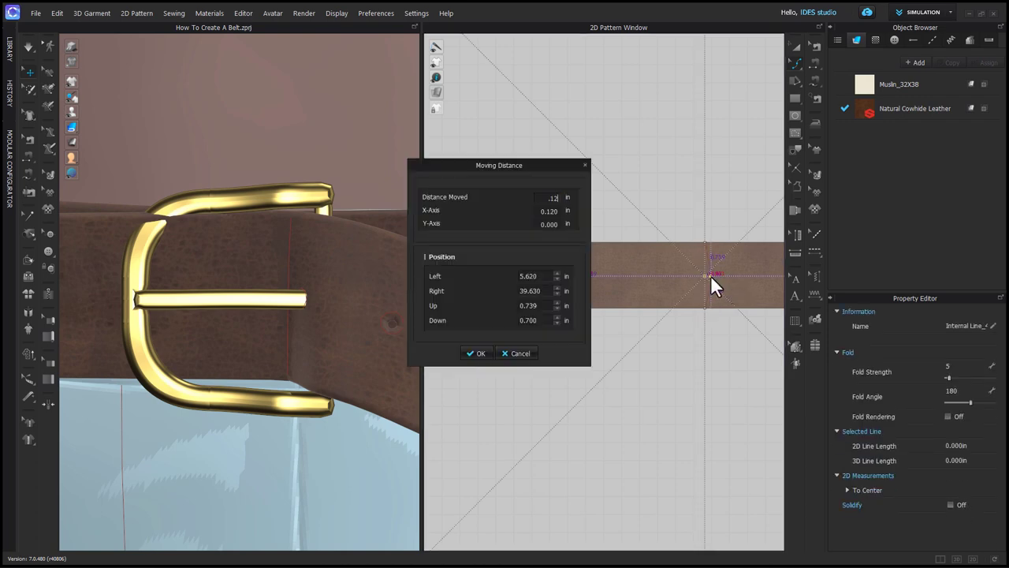
key("Return")
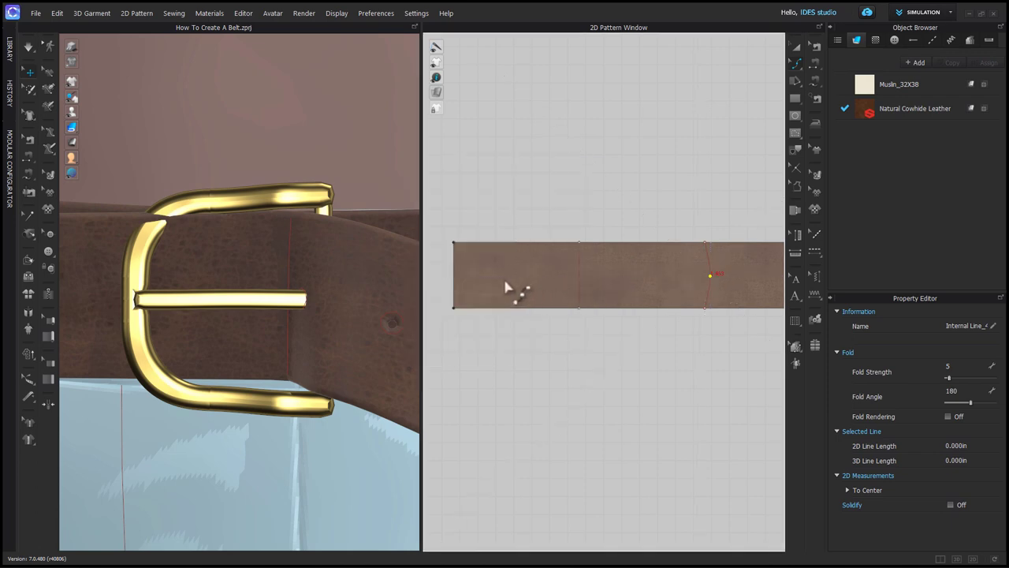
Curve the belt's short end edge outward by moving its midpoint 0.12 in
left_click(454, 282)
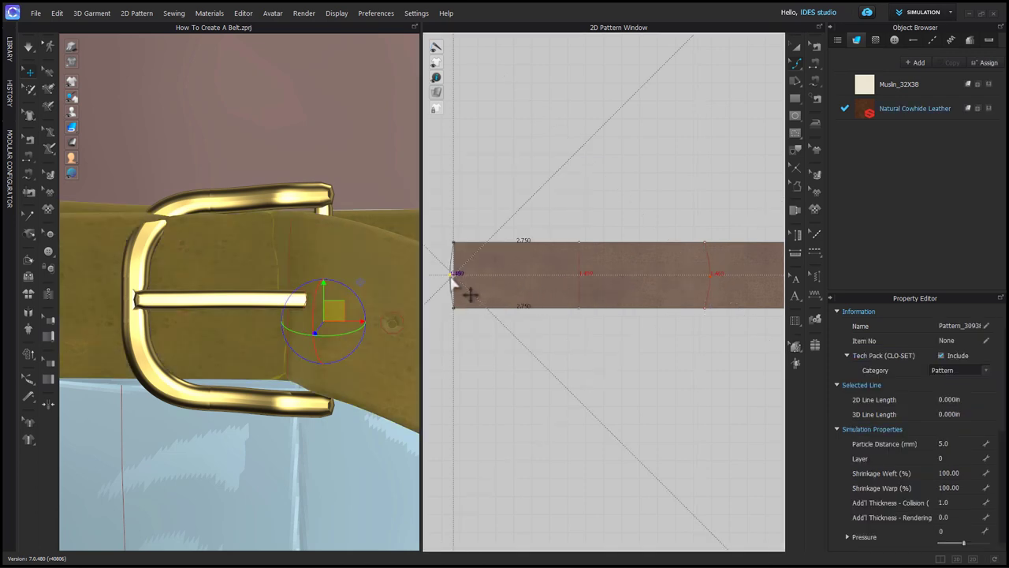
left_click_drag(451, 278, 450, 272)
right_click(451, 272)
type(".12")
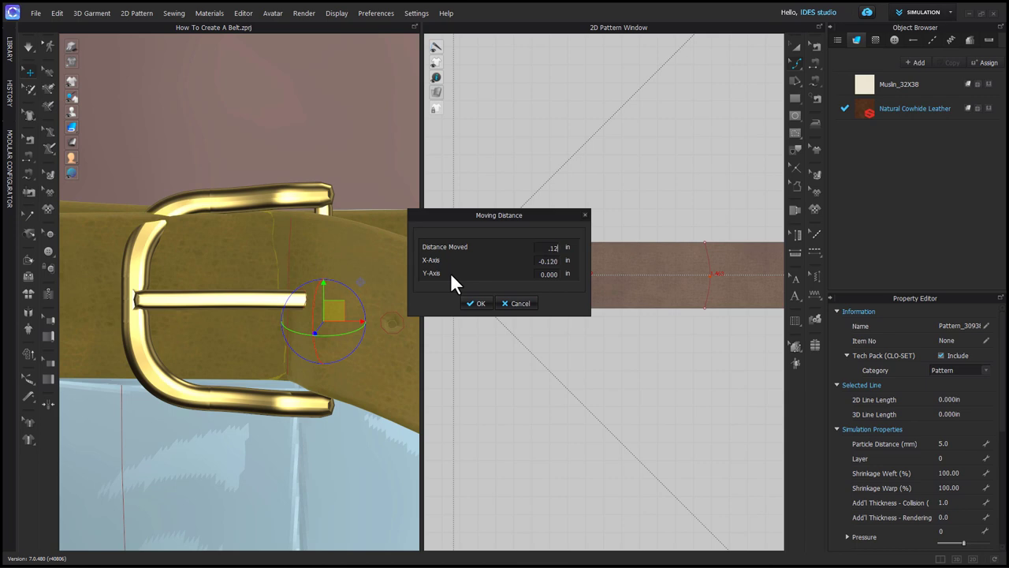
key("Return")
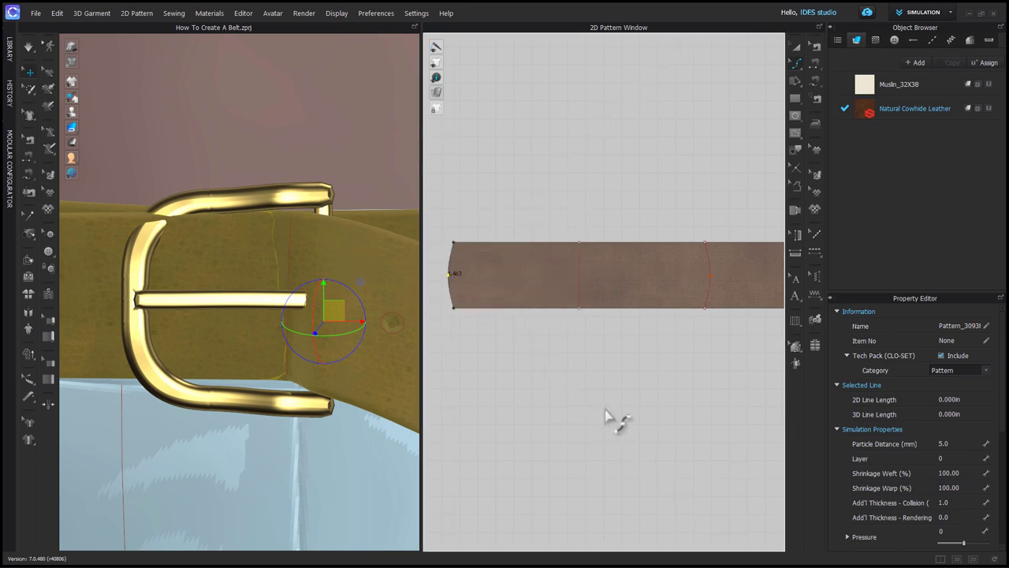
Hide the avatar and all trouser and waistband patterns in 3D, leaving only the belt and buckle
key("n")
left_click(452, 258)
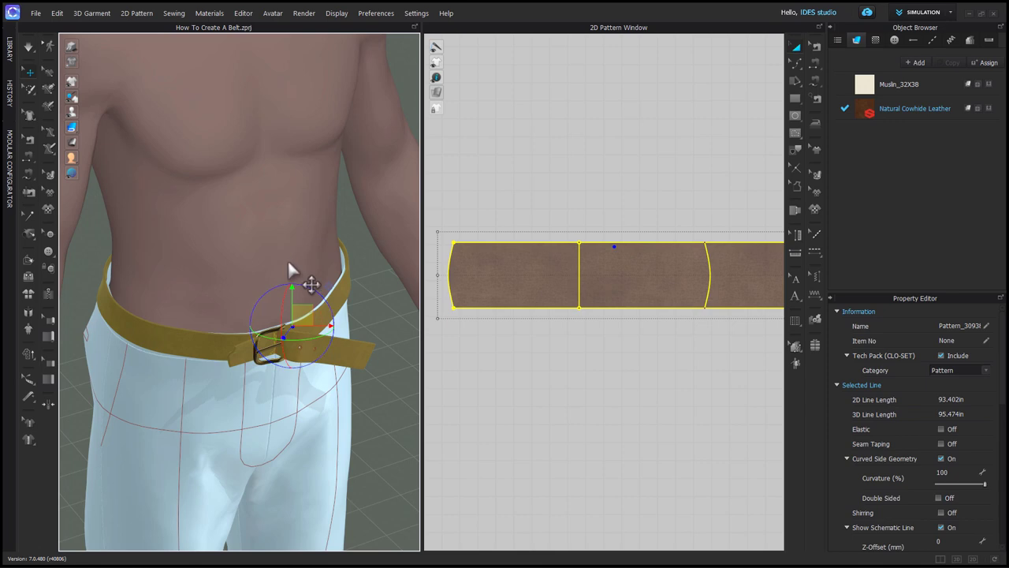
scroll(287, 261, "up", 2)
right_click(287, 261)
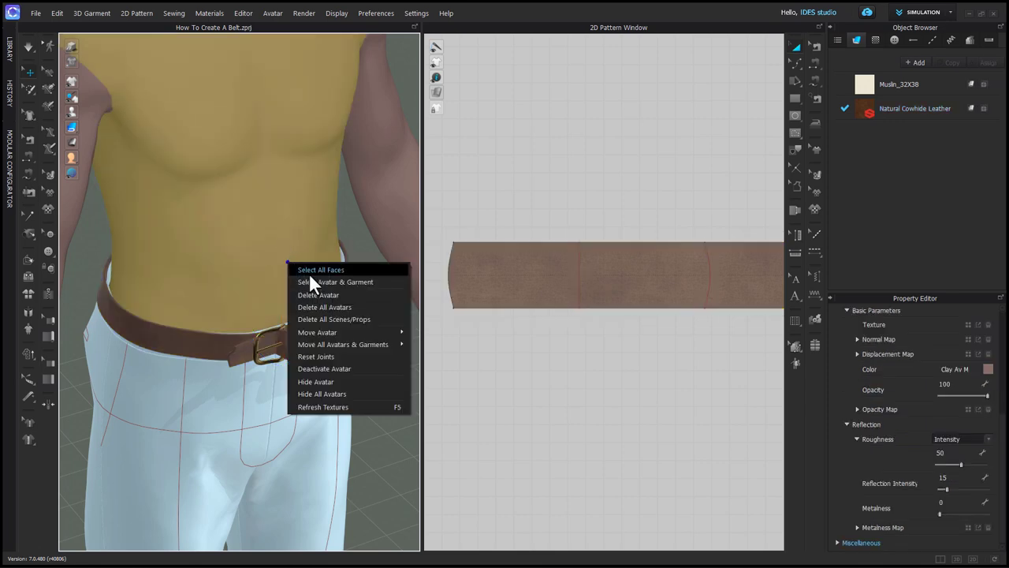
left_click(325, 382)
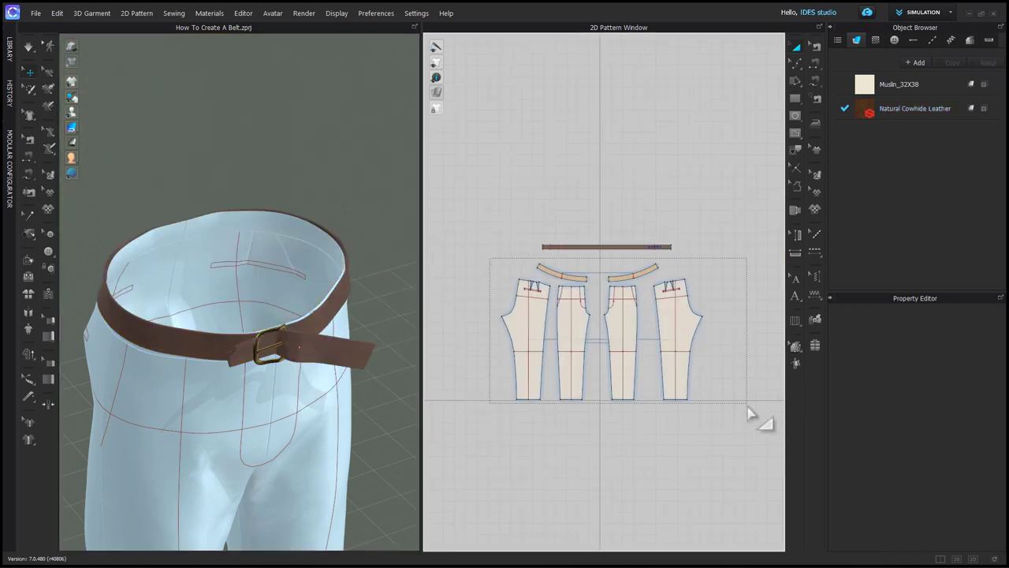
key("ctrl+a")
right_click(330, 416)
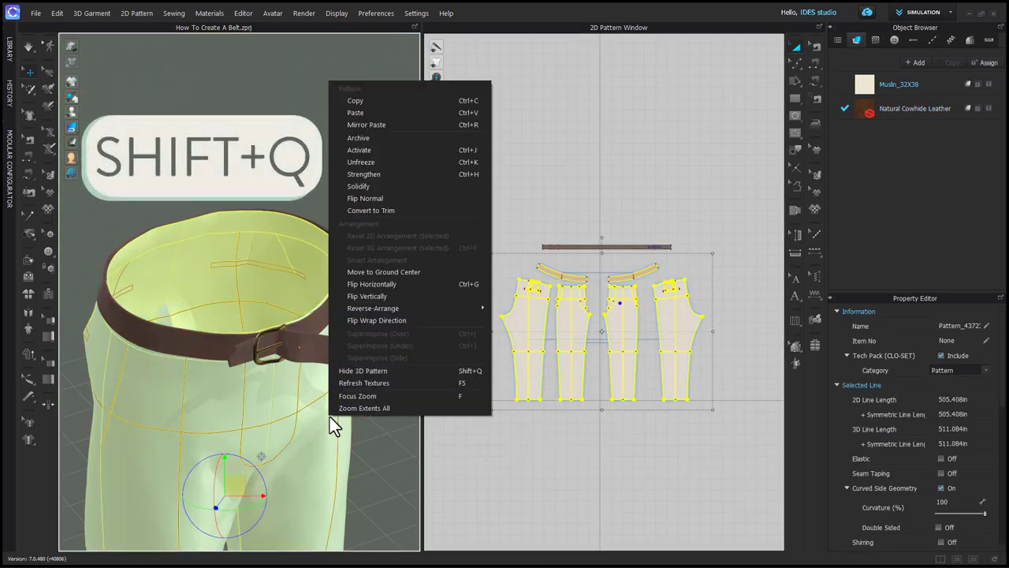
left_click(356, 370)
right_click_drag(272, 421, 293, 399)
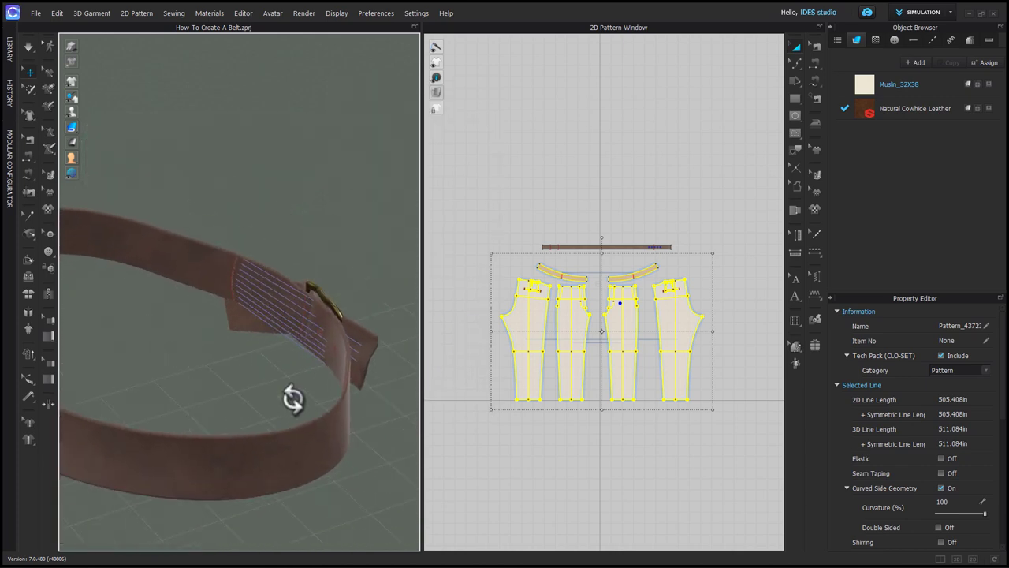
Fold the belt's extension inward along its straight internal line to a fold angle of 11, and show the trousers again
mouse_move(73, 83)
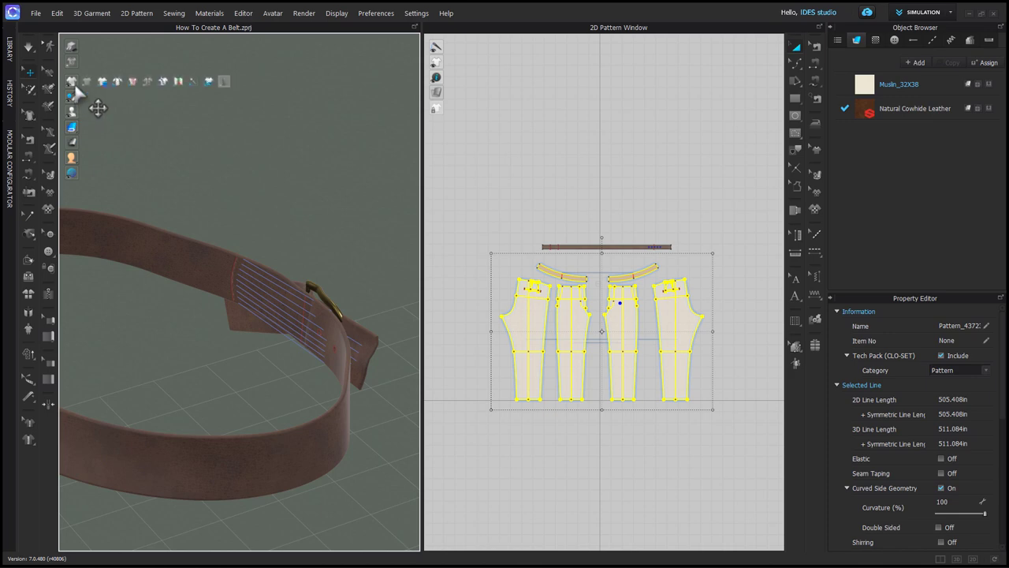
left_click(29, 259)
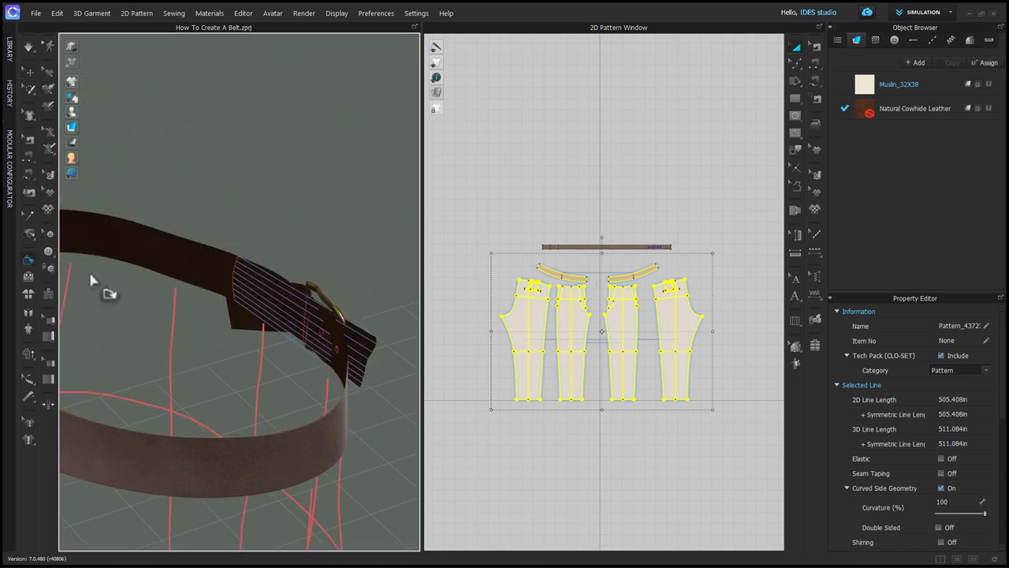
left_click(303, 316)
left_click_drag(321, 331, 242, 282)
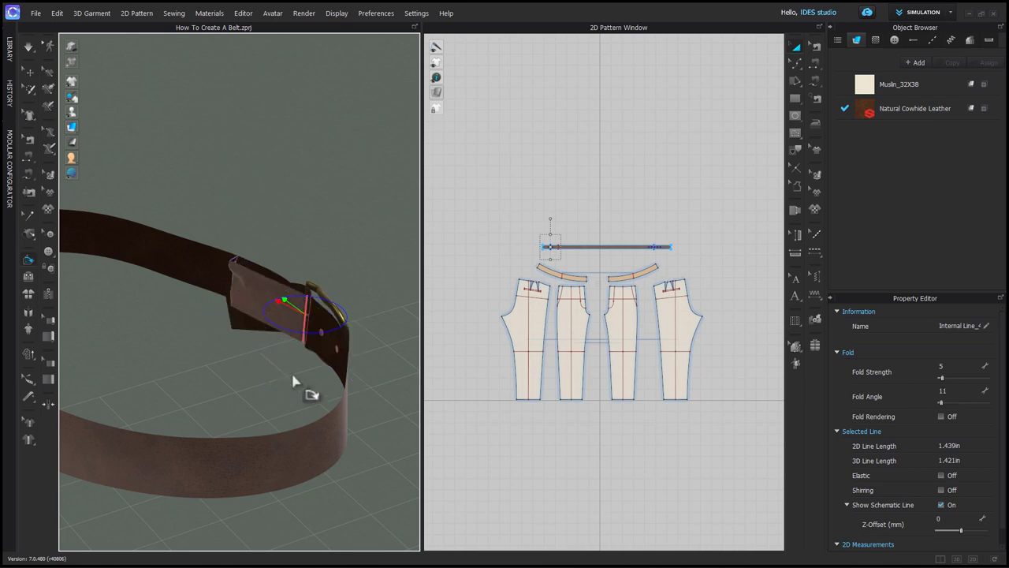
key("q")
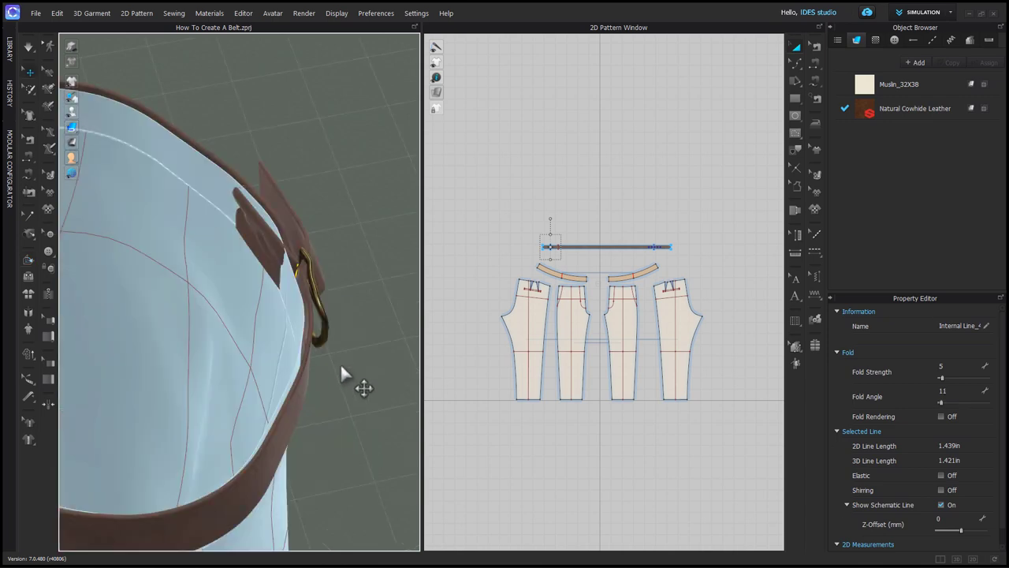
right_click_drag(347, 372, 279, 417)
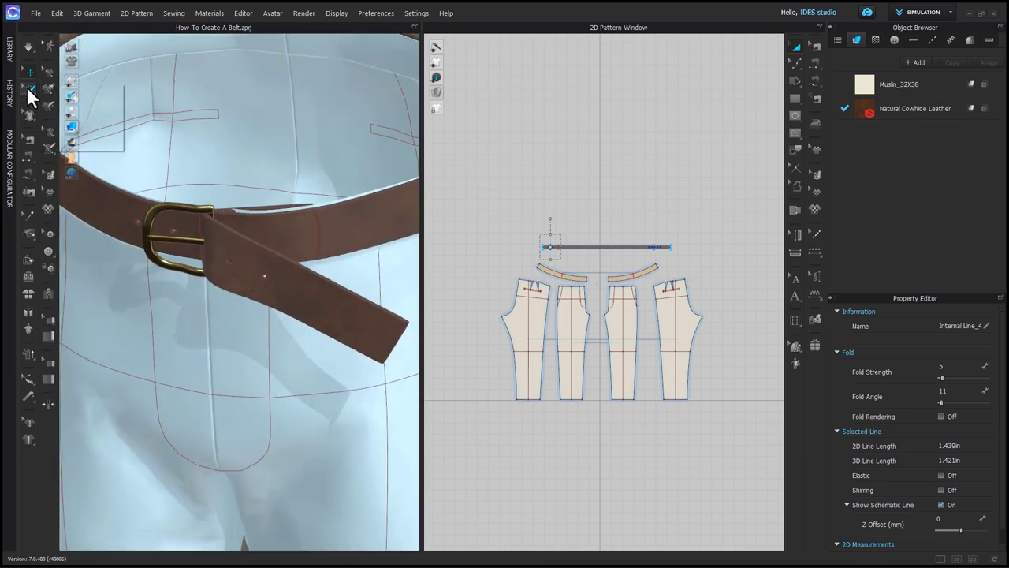
Select the belt's mesh from the short end to the curved internal line and move it out of the trousers, behind the overlapping strap
left_click(29, 91)
left_click(75, 105)
scroll(541, 266, "up", 5)
left_click_drag(500, 197, 633, 260)
right_click_drag(361, 284, 358, 339)
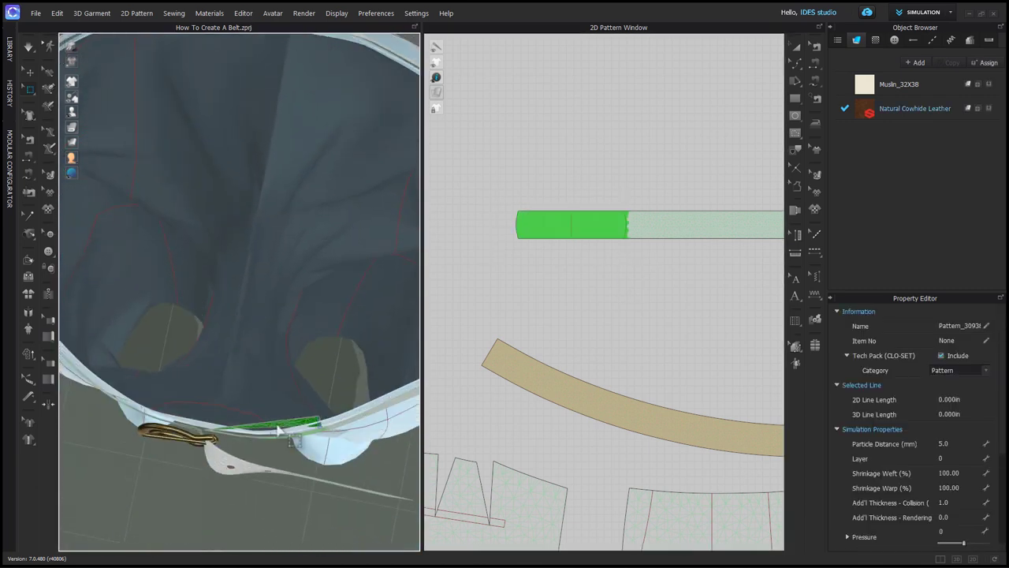
right_click_drag(272, 495, 284, 402)
right_click_drag(323, 451, 313, 448)
left_click_drag(309, 374, 305, 385)
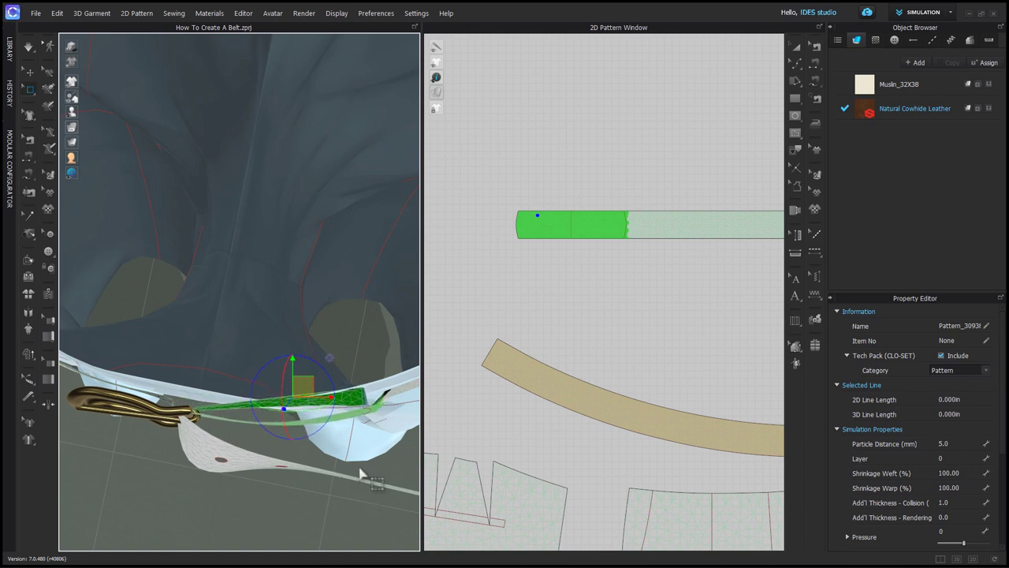
right_click_drag(361, 471, 352, 457)
left_click_drag(326, 368, 304, 401)
right_click_drag(304, 400, 405, 494)
scroll(332, 473, "down", 2)
middle_click_drag(331, 473, 379, 363)
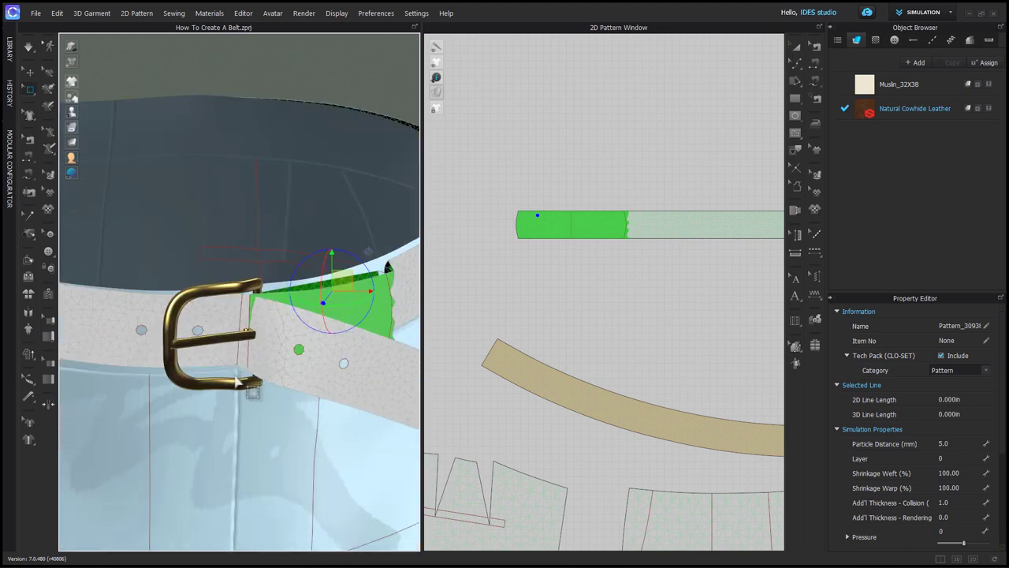
Draw a narrow internal rectangle lengthwise on the belt, centred on the fold line, and convert it to a hole
left_click(378, 363)
scroll(607, 337, "down", 4)
middle_click_drag(734, 352, 504, 374)
scroll(634, 329, "up", 6)
left_click(630, 292)
right_click_drag(264, 366, 242, 365)
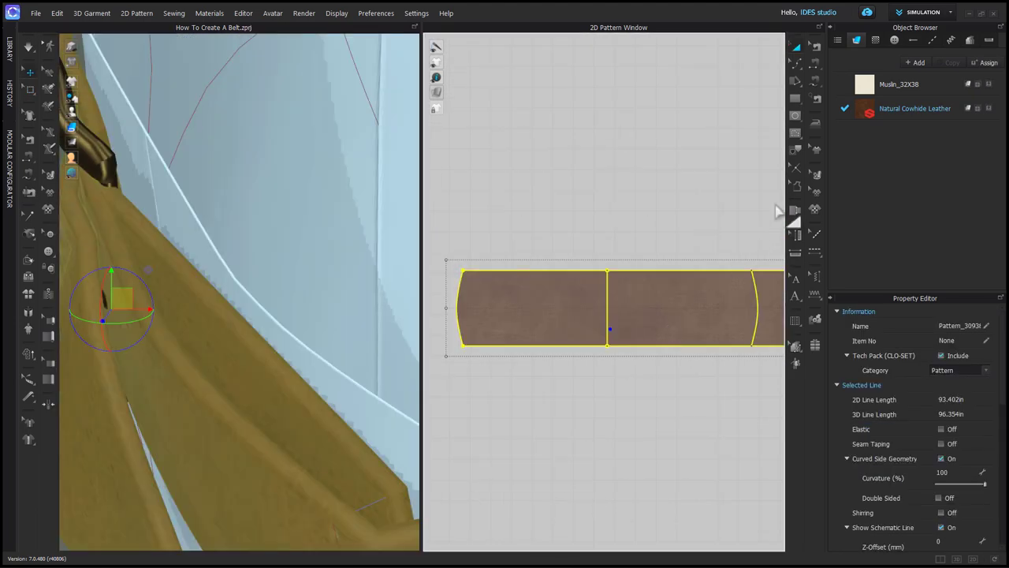
left_click(795, 115)
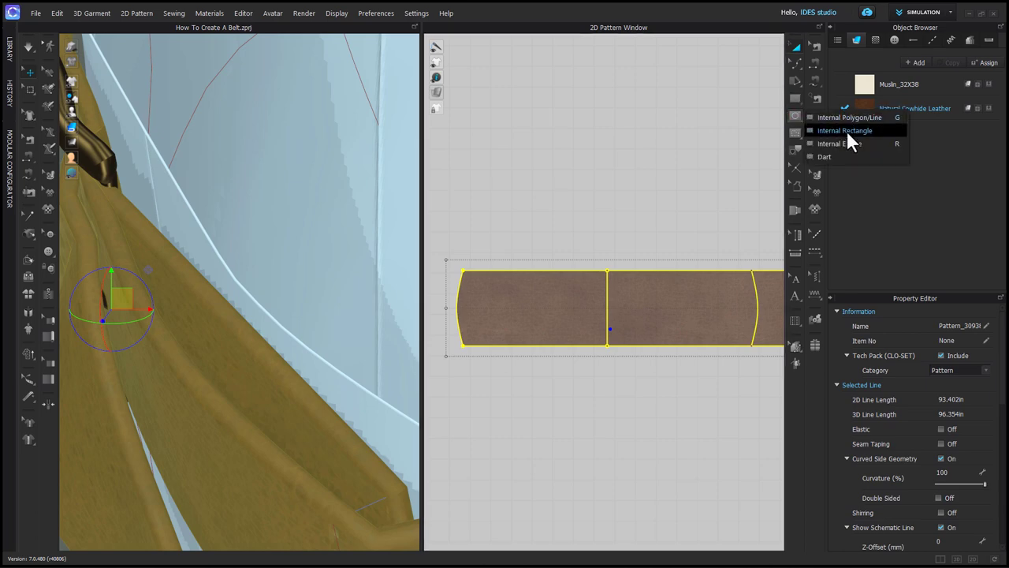
left_click(847, 130)
scroll(603, 309, "up", 2)
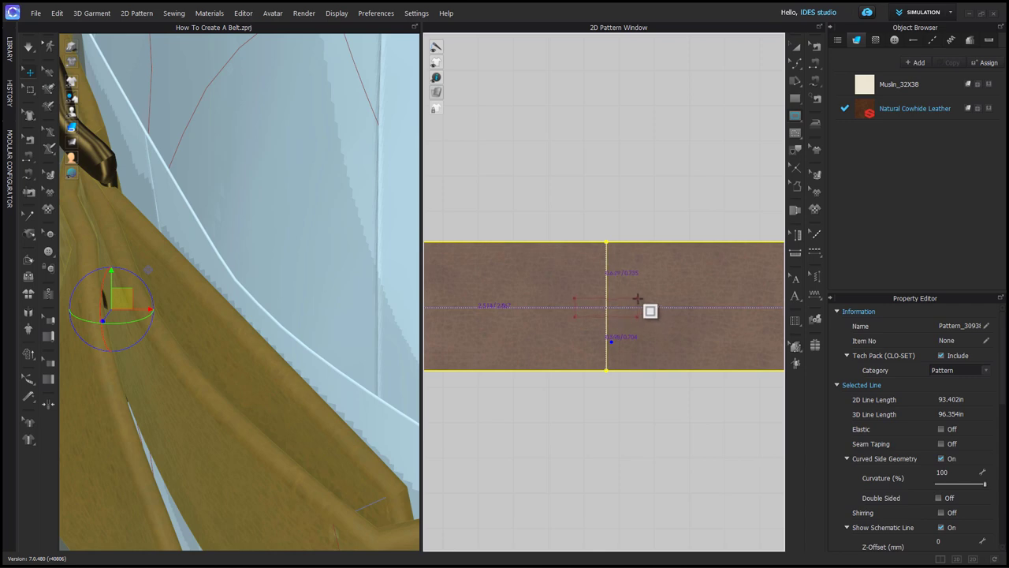
left_click_drag(637, 298, 638, 298)
right_click(628, 319)
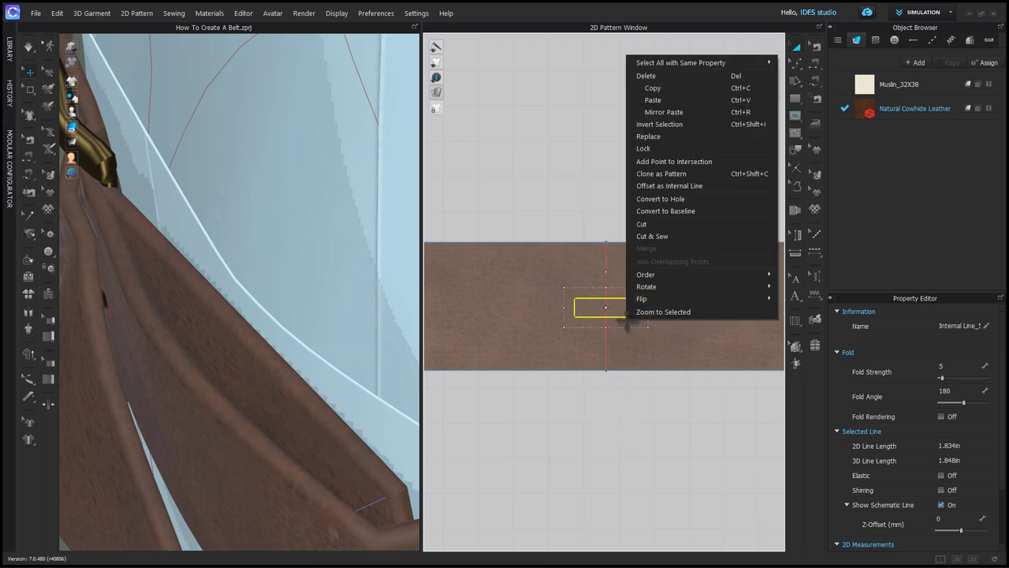
left_click(660, 198)
Select the belt mesh on either side of the slot in turn and move each part into place around the buckle bar
left_click(134, 354)
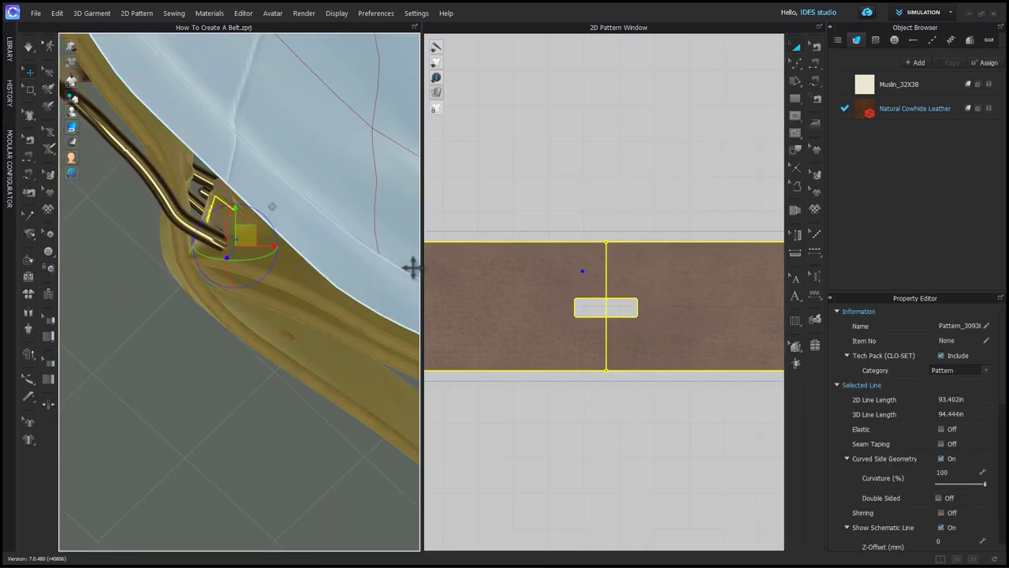
key("w")
left_click_drag(563, 230, 608, 307)
right_click_drag(276, 331, 230, 320)
left_click_drag(552, 218, 619, 305)
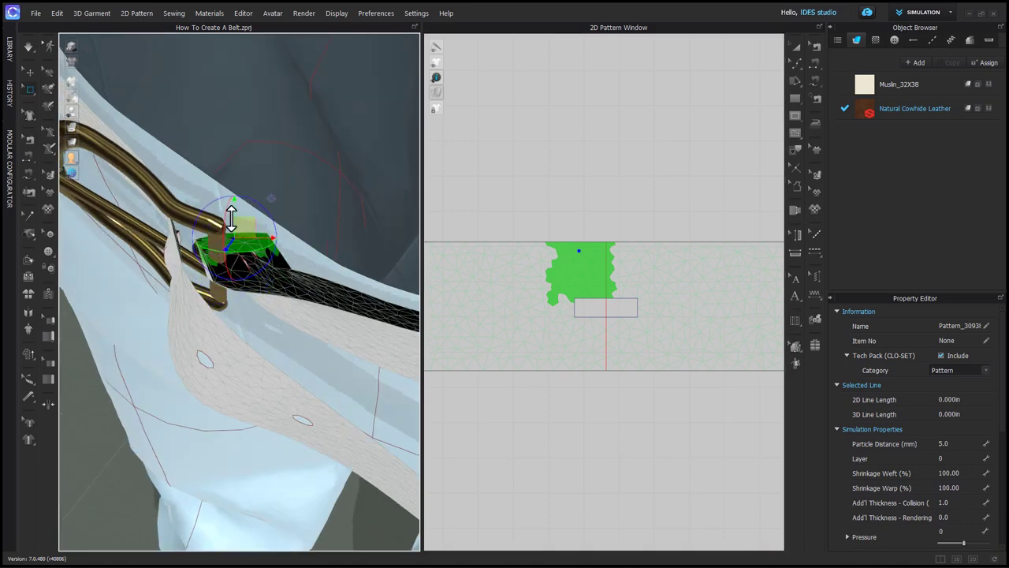
right_click_drag(237, 236, 260, 323)
left_click_drag(243, 232, 247, 212)
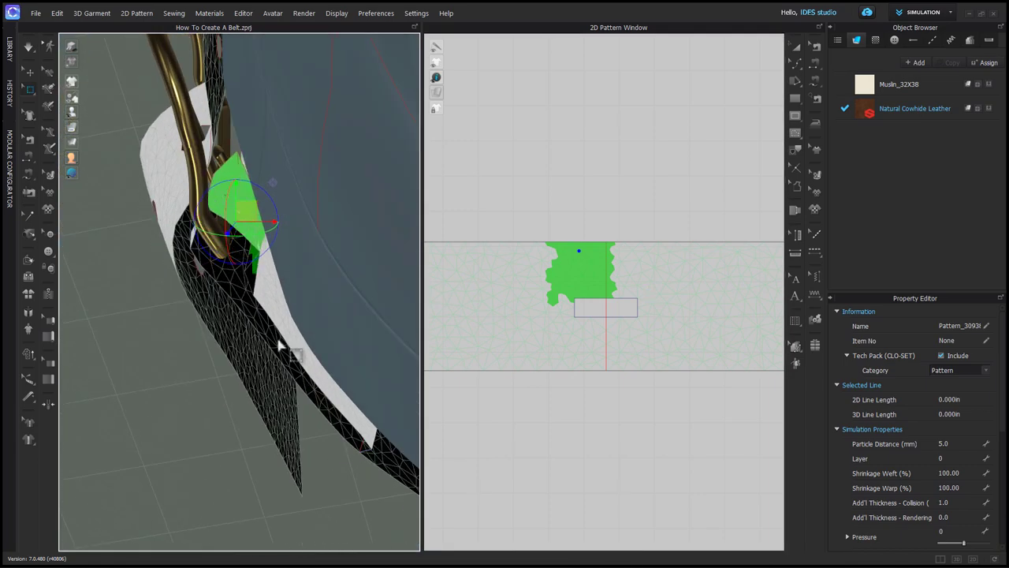
right_click_drag(278, 347, 304, 356)
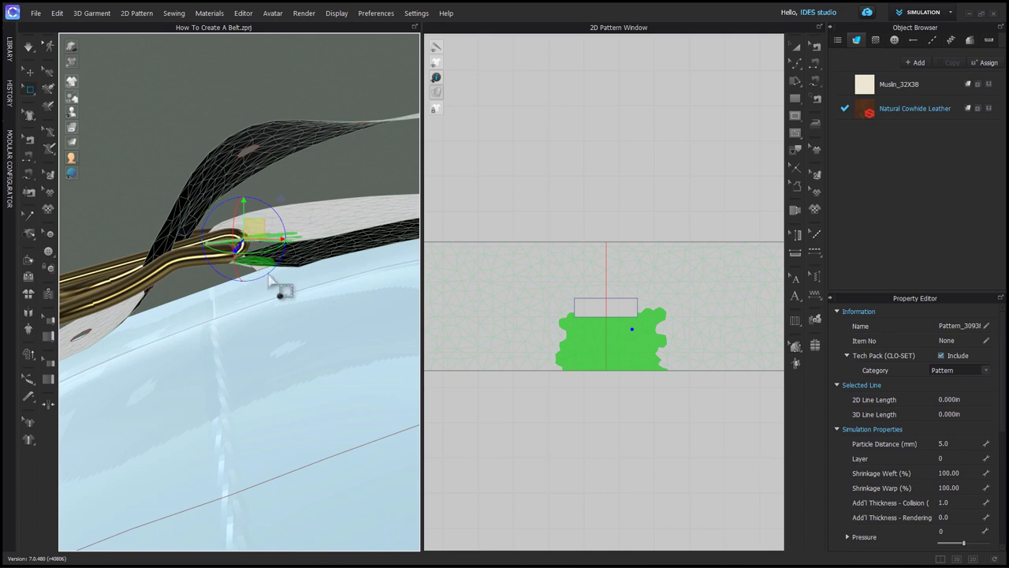
right_click_drag(226, 236, 338, 299)
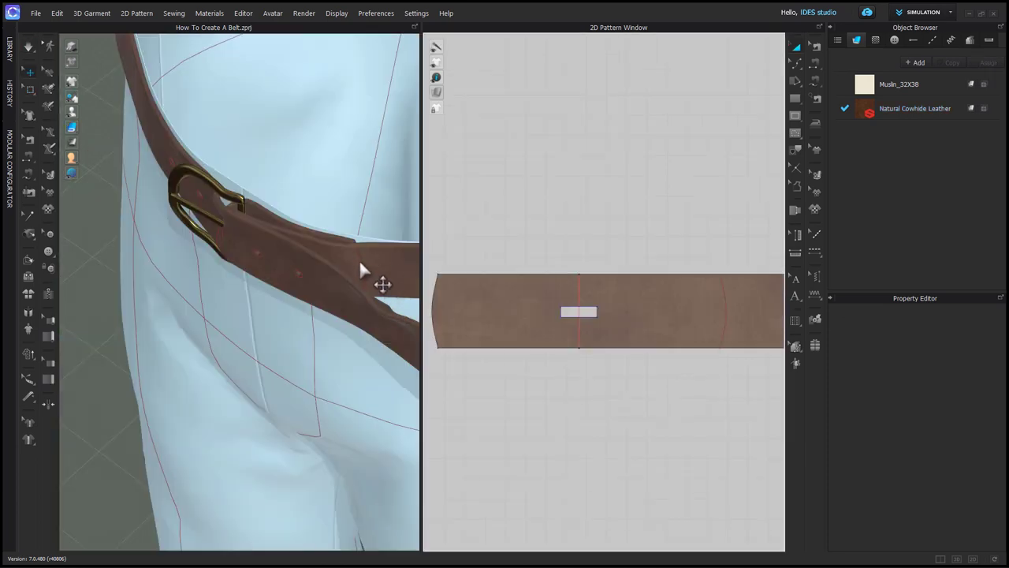
Sew the belt's curved short end to the curved internal line and set the seam's 3D seamline intensity to 0
key("b")
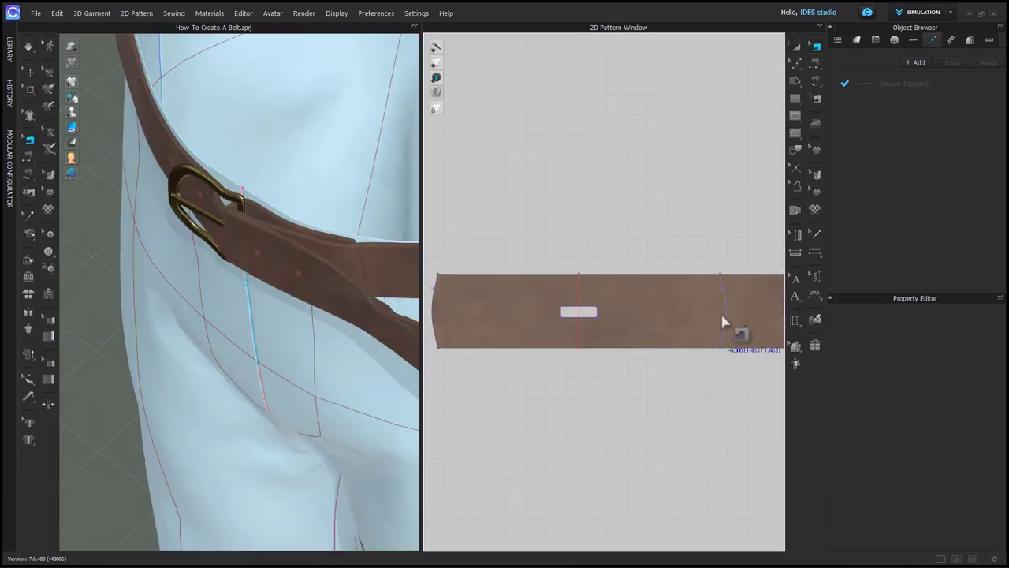
left_click(729, 309)
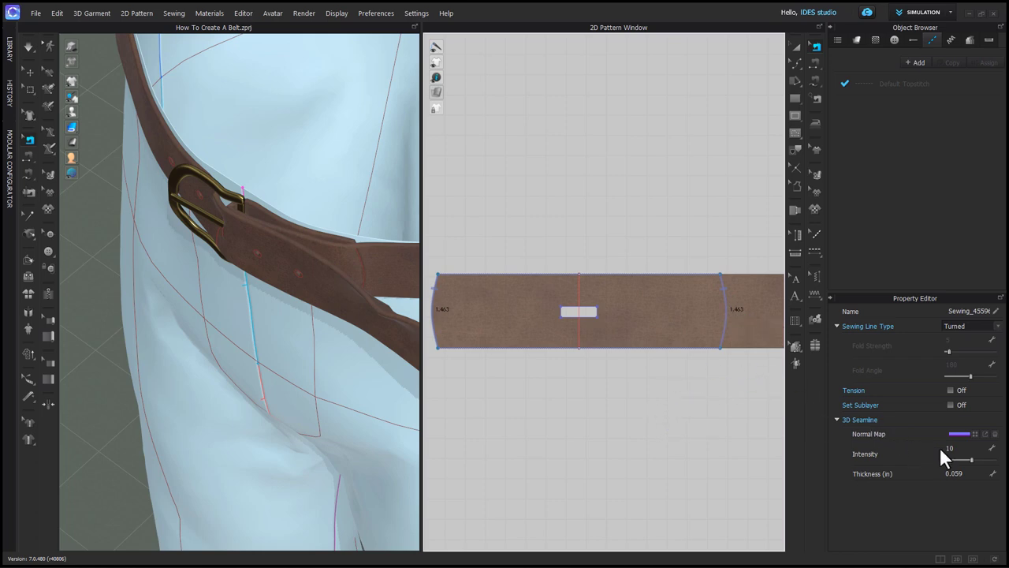
left_click(964, 449)
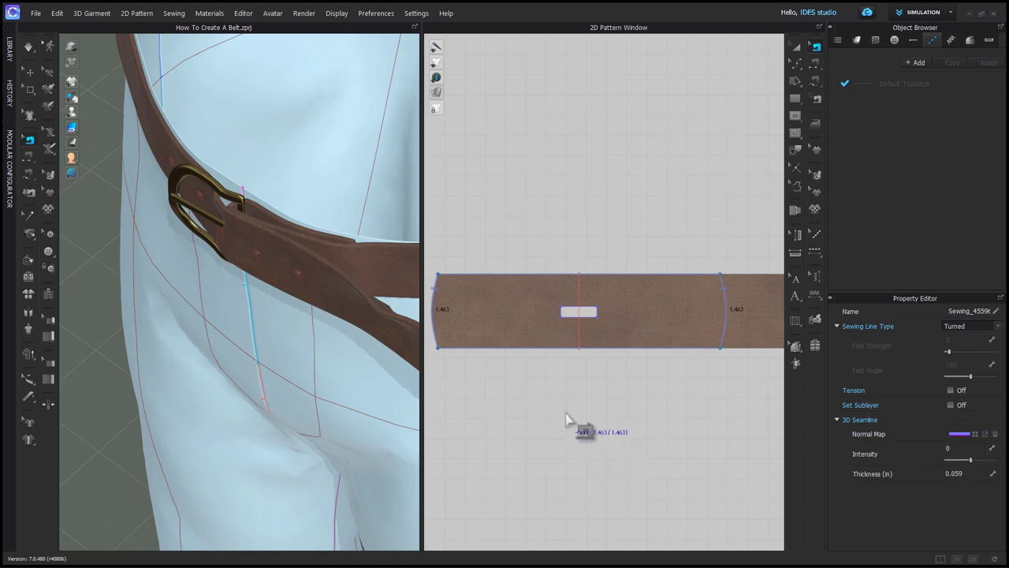
Draw an internal circle centred on the slot where the fold line crosses it
left_click(796, 118)
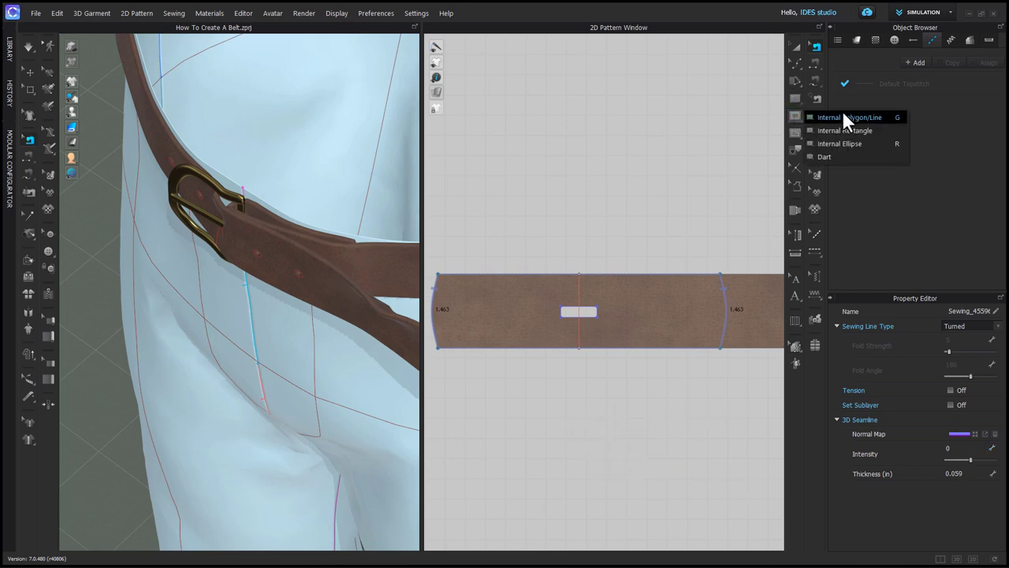
left_click(852, 141)
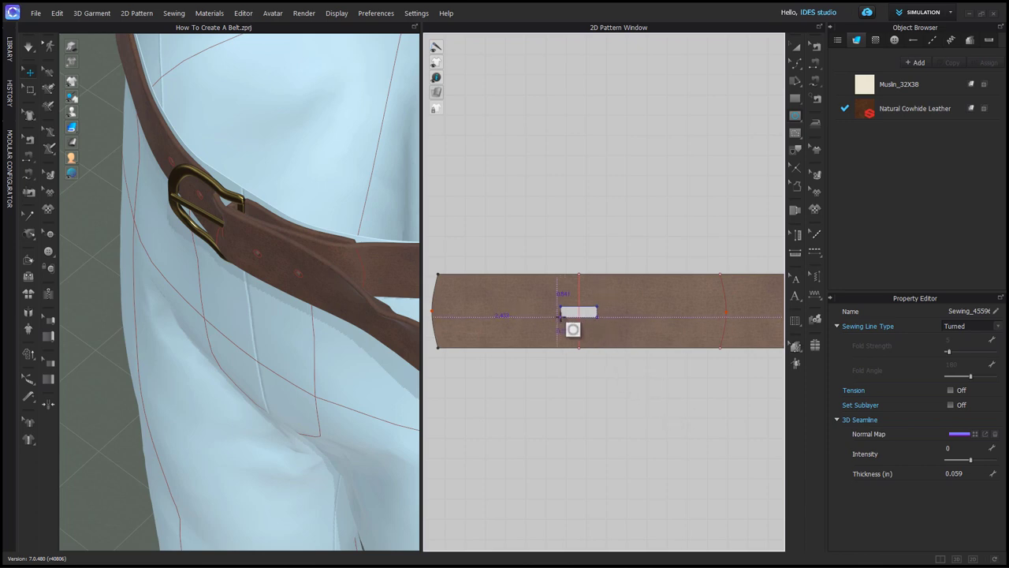
scroll(579, 316, "up", 1)
scroll(579, 316, "up", 1)
left_click(579, 308)
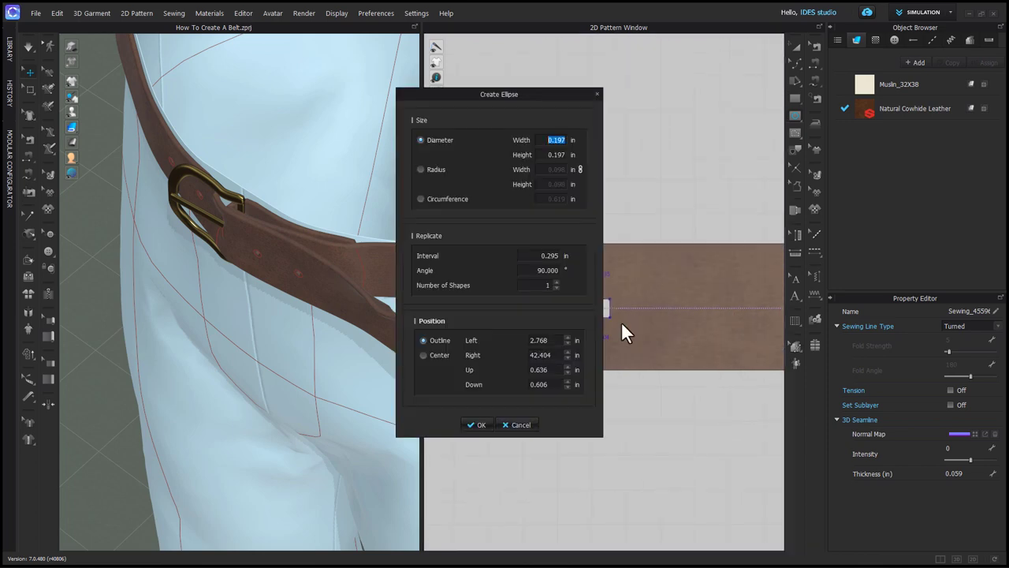
key("Return")
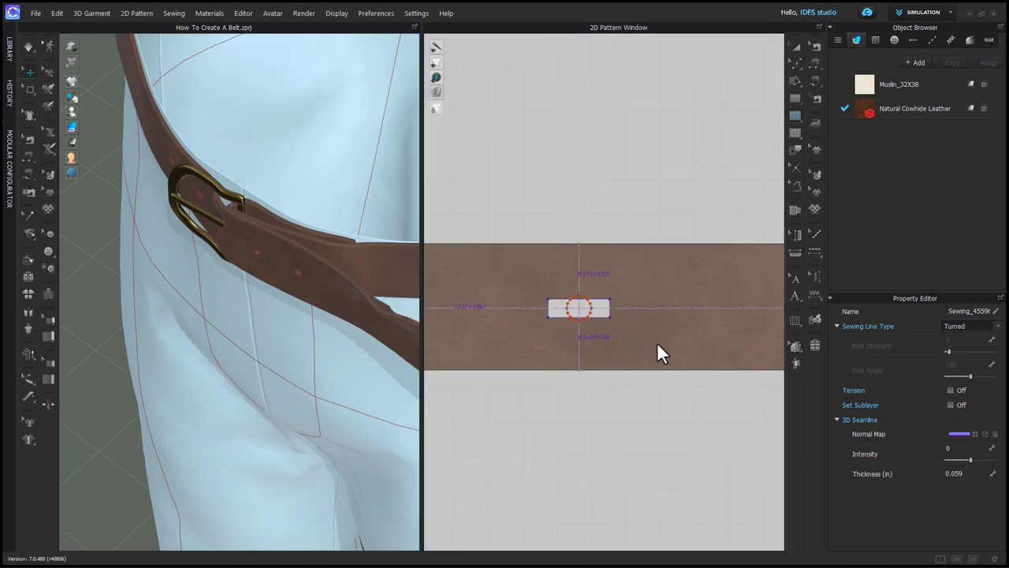
Move the circle 0.75 in from the slot's centre towards the belt's short end
left_click_drag(588, 312, 533, 315)
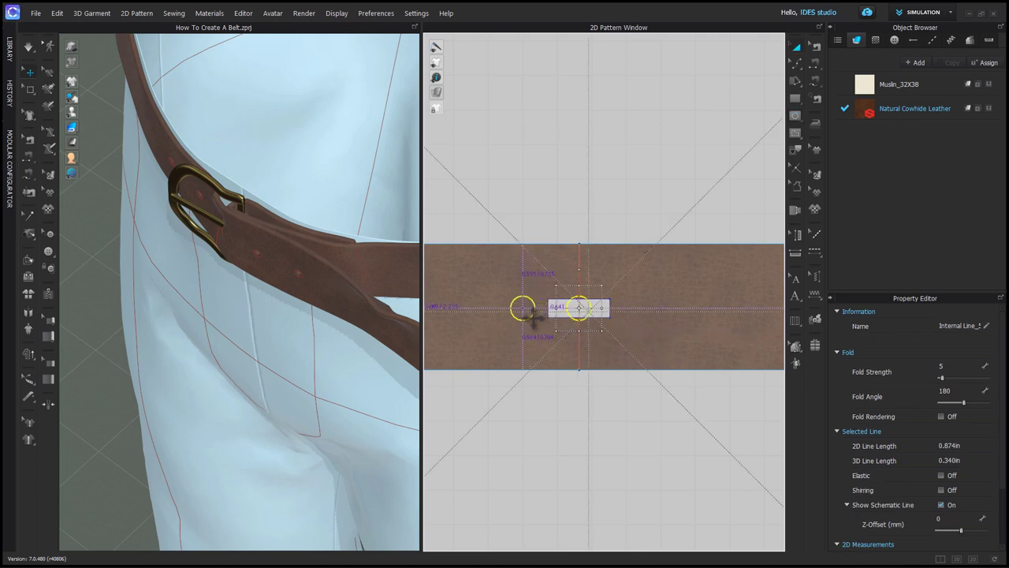
right_click(534, 315)
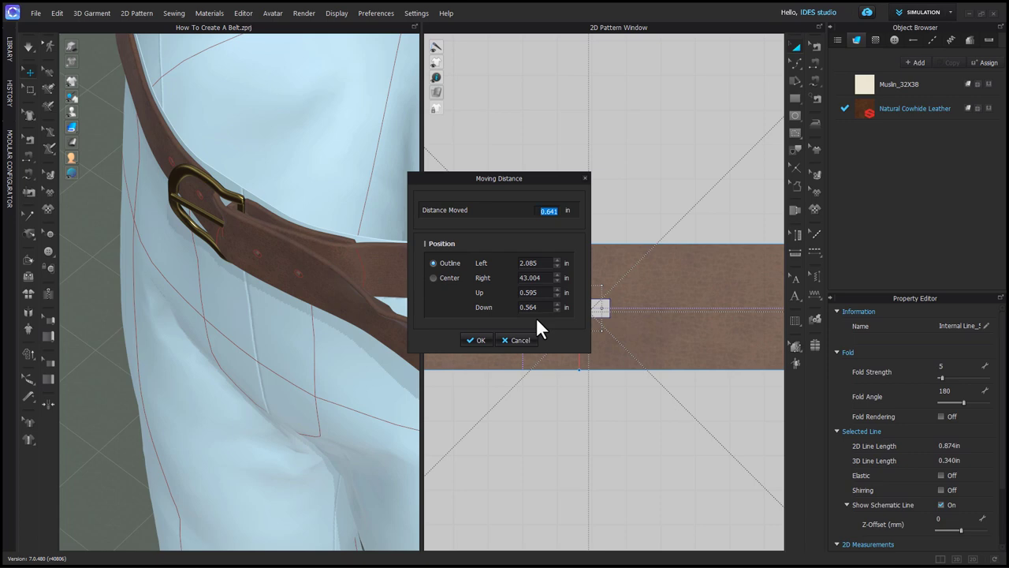
type(".75")
key("Return")
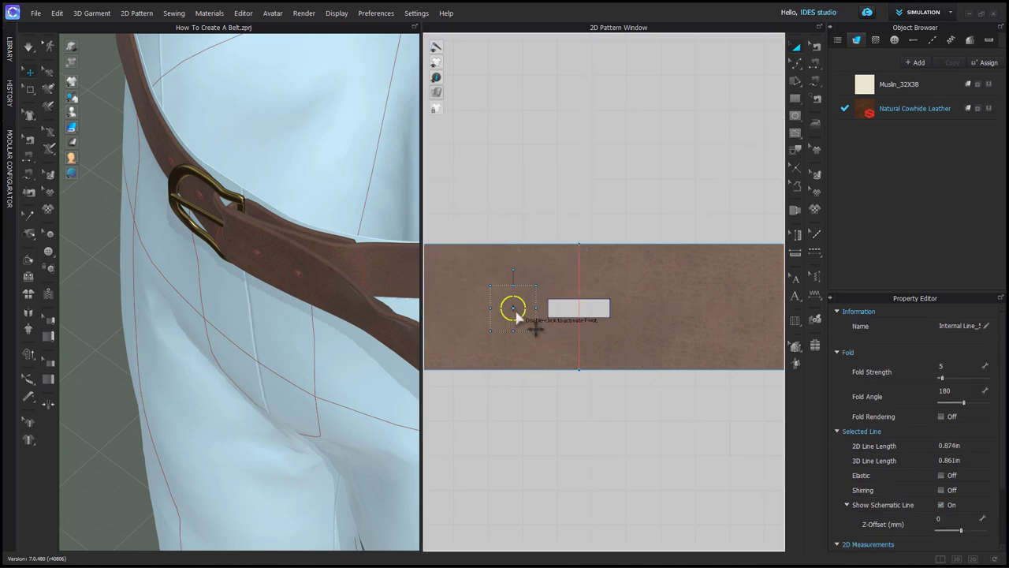
Copy the circle and paste it in line on the other side of the slot at an interval of 1.5 in
key("ctrl+c")
key("ctrl+v")
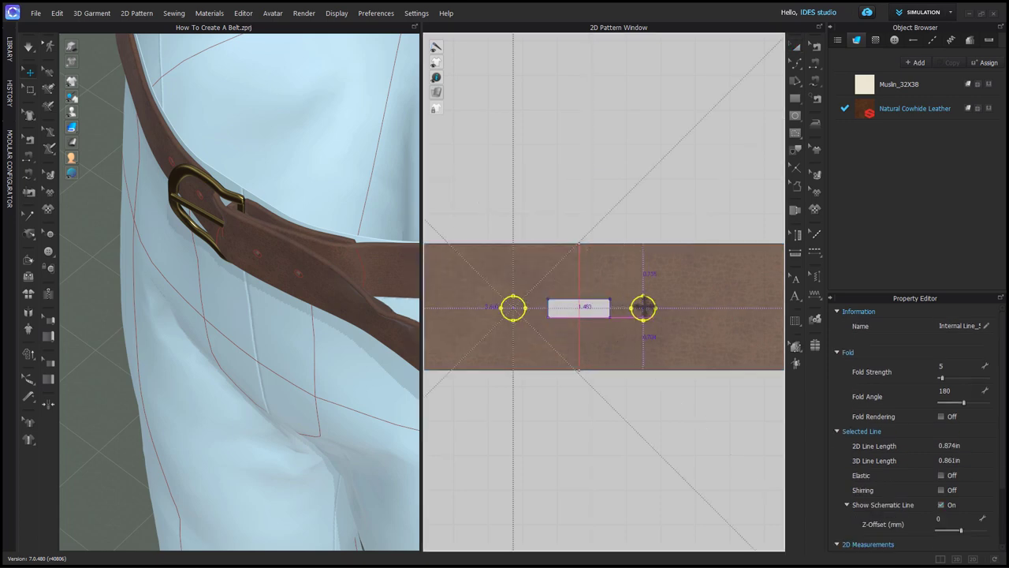
right_click(643, 306)
type("1.2")
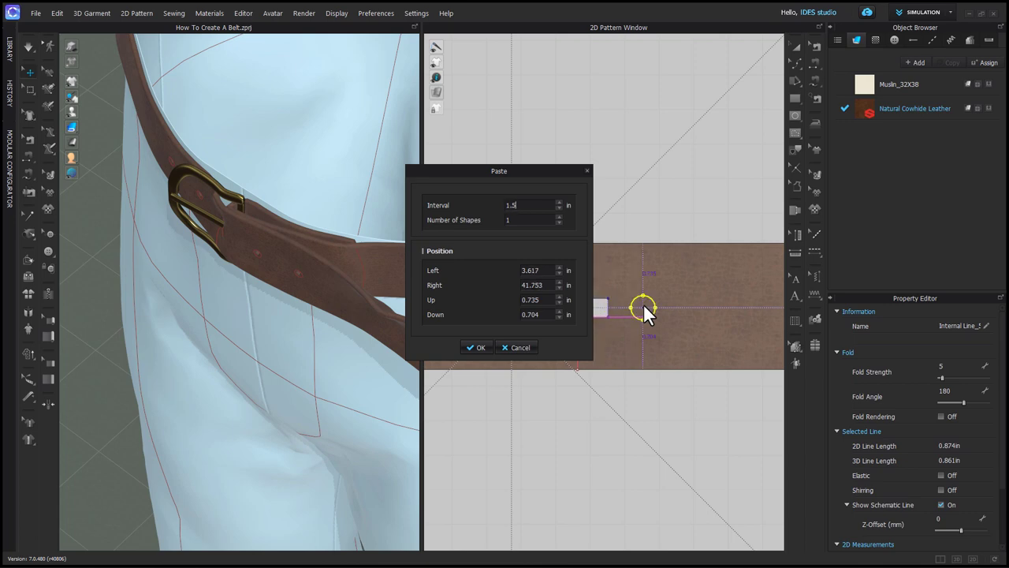
key("Return")
scroll(643, 306, "down", 2)
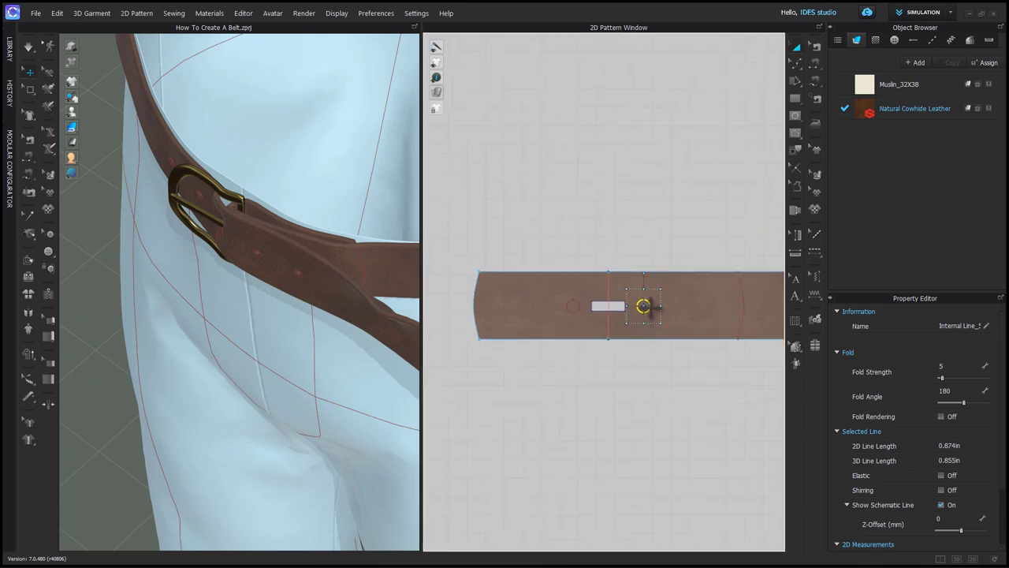
Paste one more circle outward on each side of the slot, using a 1.12 in interval for the one near the short end
key("ctrl+v")
right_click(687, 306)
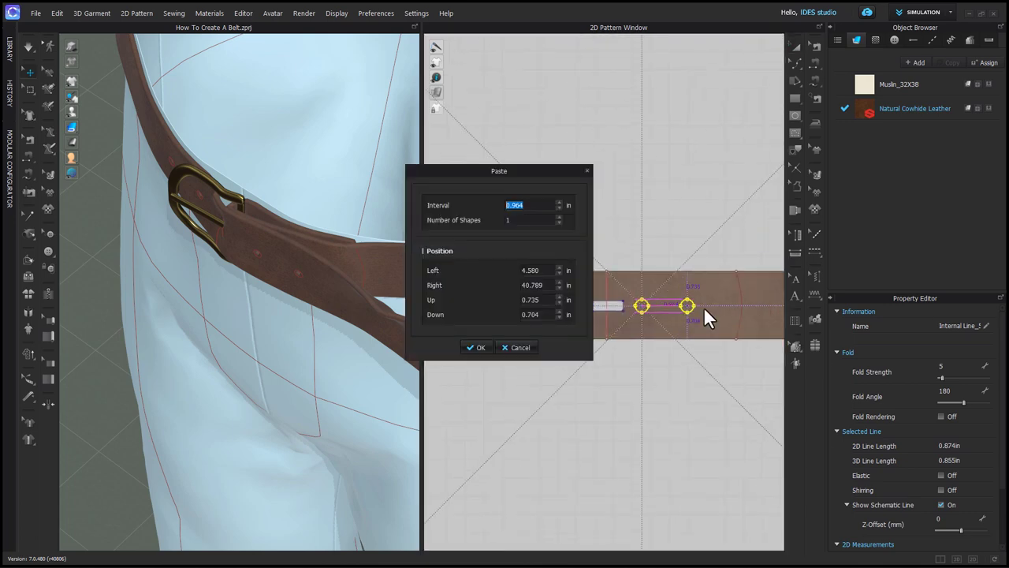
key("Return")
left_click(571, 306)
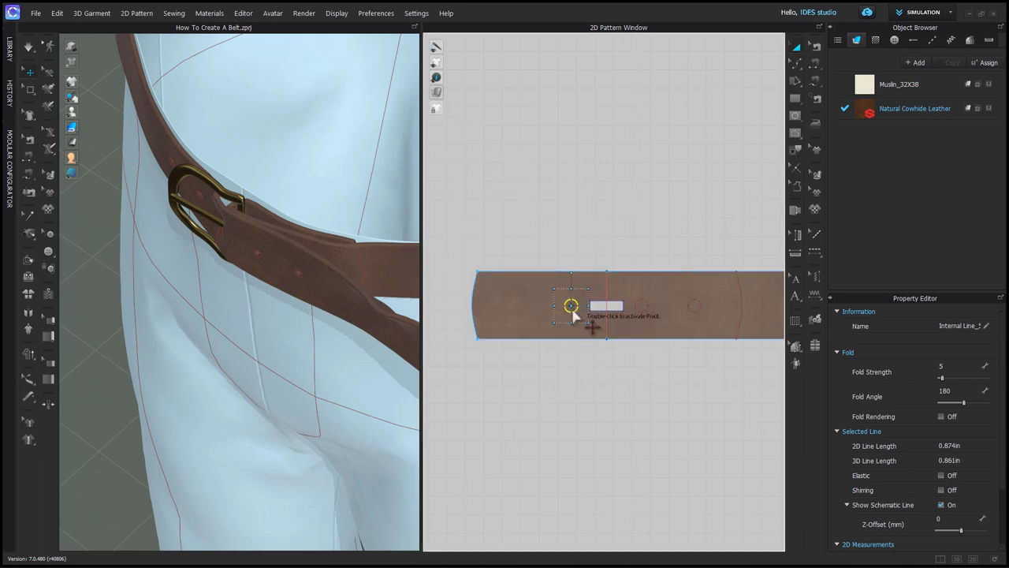
key("ctrl+v")
right_click(534, 306)
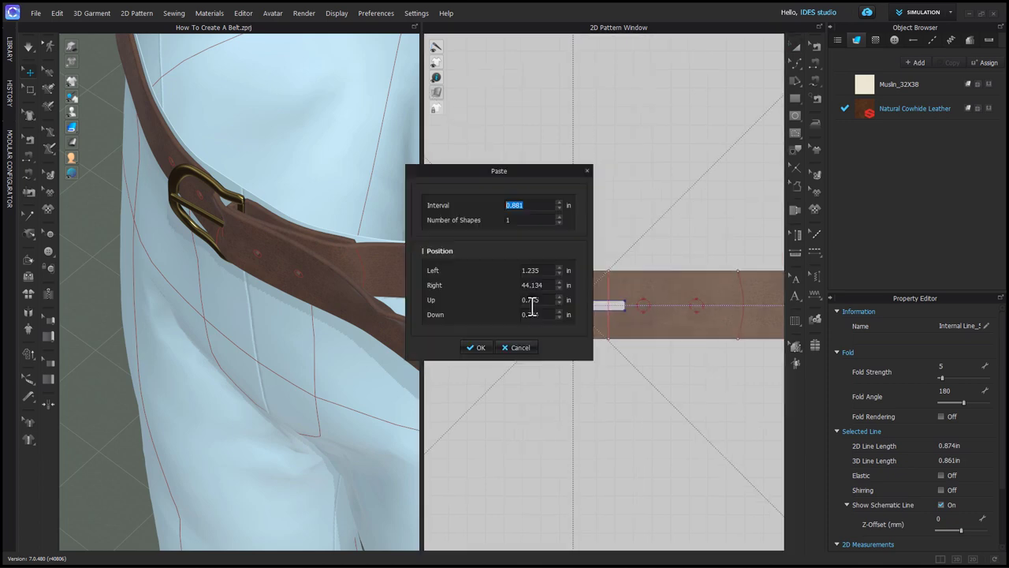
type("1.12")
key("Return")
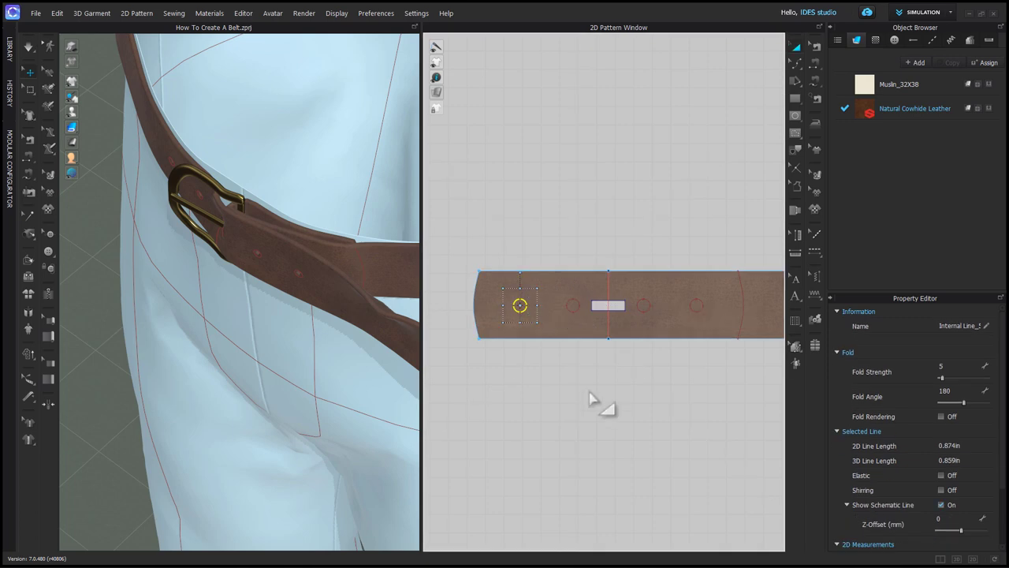
Select all four circles around the slot and apply Cut & Sew to them
left_click(592, 402)
left_click(520, 307)
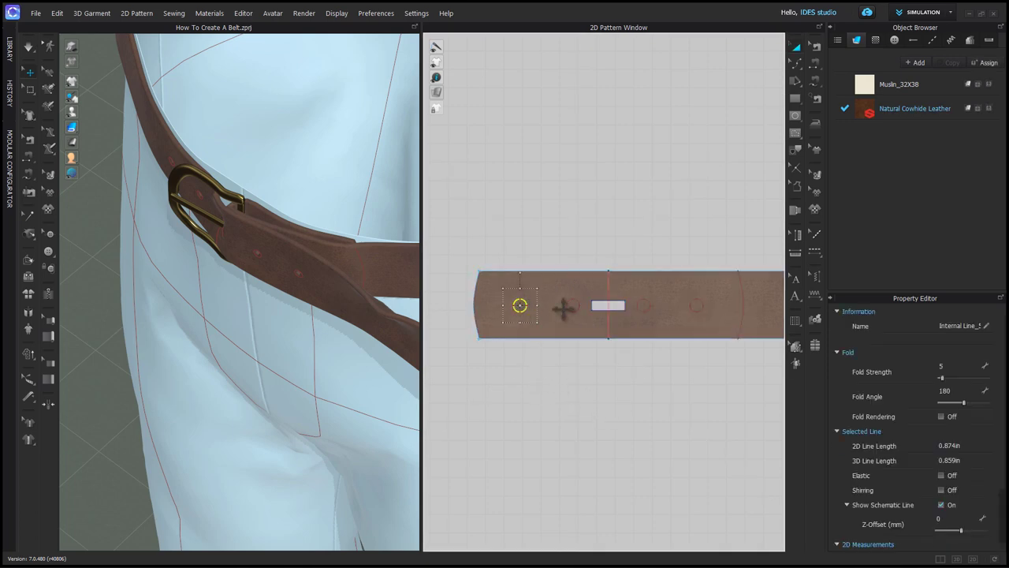
left_click(573, 306, "shift")
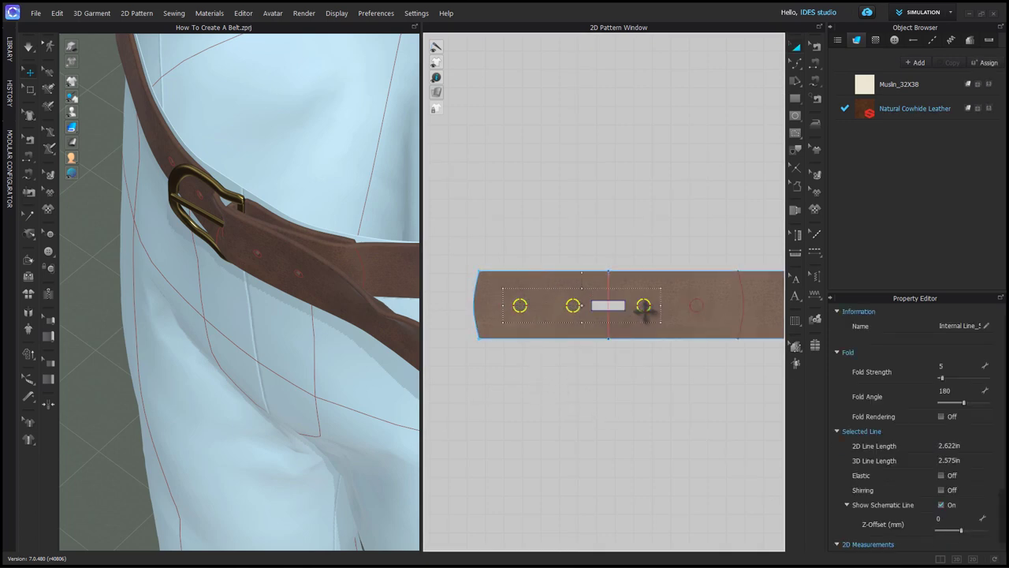
right_click(697, 309)
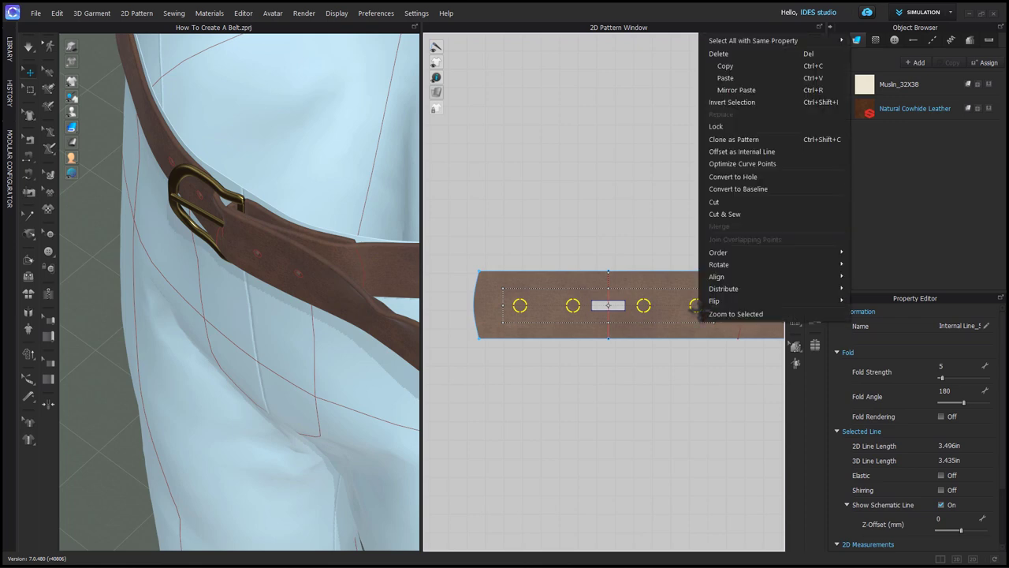
left_click(734, 213)
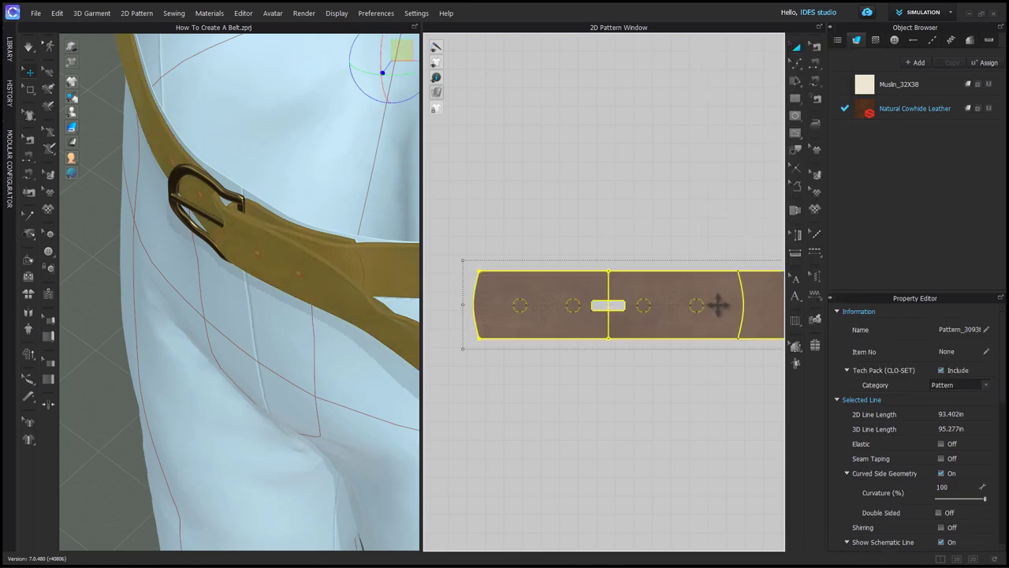
Select the four cut-out circle patterns and move them just above the belt in the 2D pattern layout
left_click(697, 304)
left_click(575, 306, "shift")
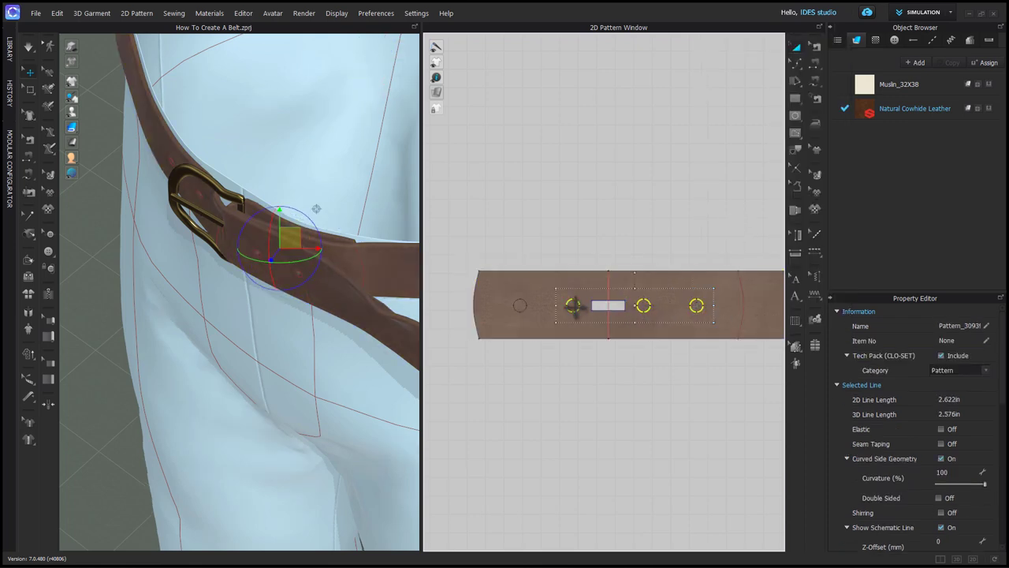
left_click(522, 306, "shift")
left_click_drag(521, 306, 525, 247)
Select the seams of all four cut-out circles and open their 3D seamline intensity for editing
key("b")
left_click_drag(485, 218, 726, 263)
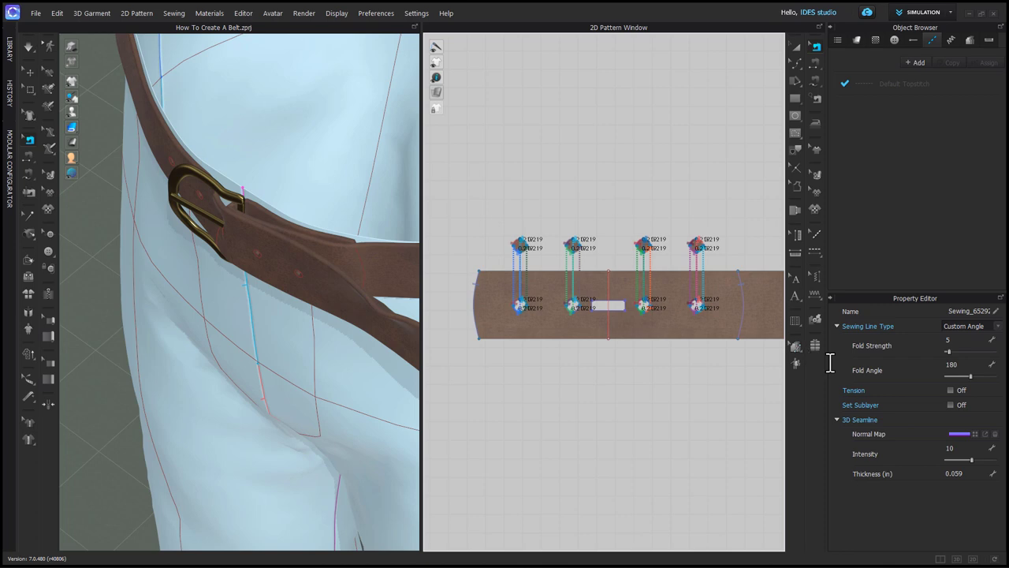
left_click(963, 448)
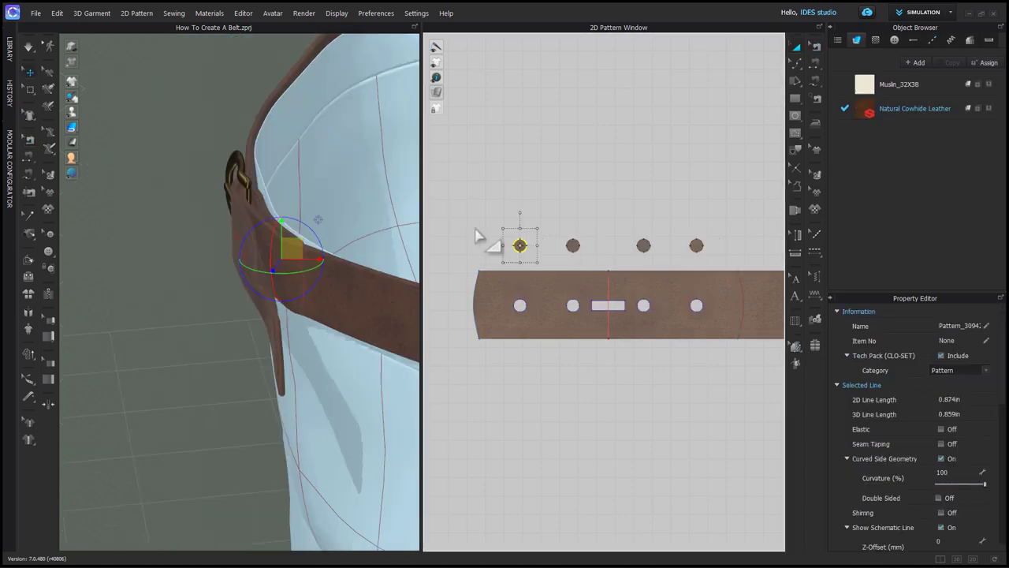
Select the four circle patterns and set their particle distance to 0.8 mm
left_click_drag(479, 232, 717, 278)
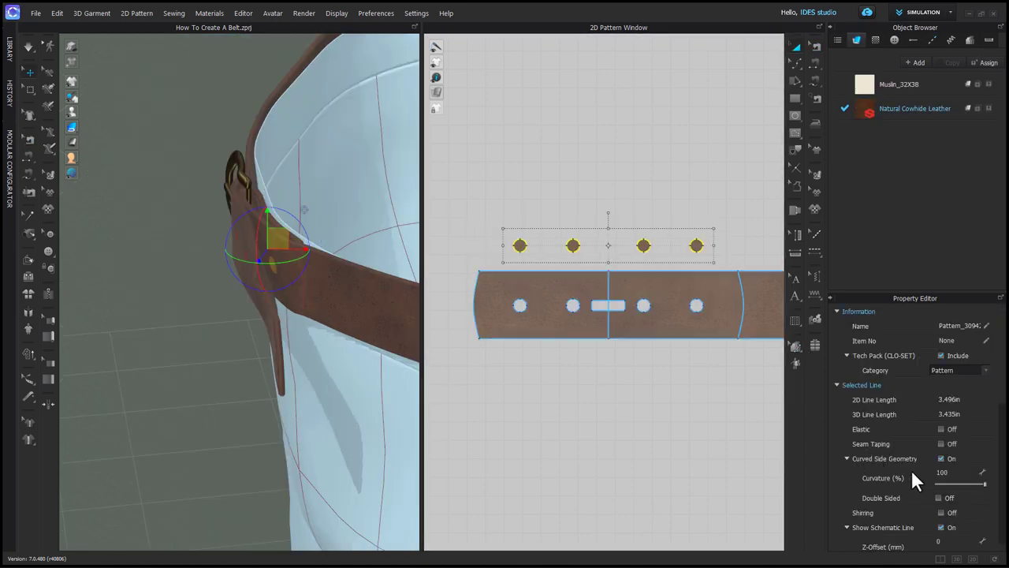
scroll(911, 470, "down", 3)
left_click(955, 477)
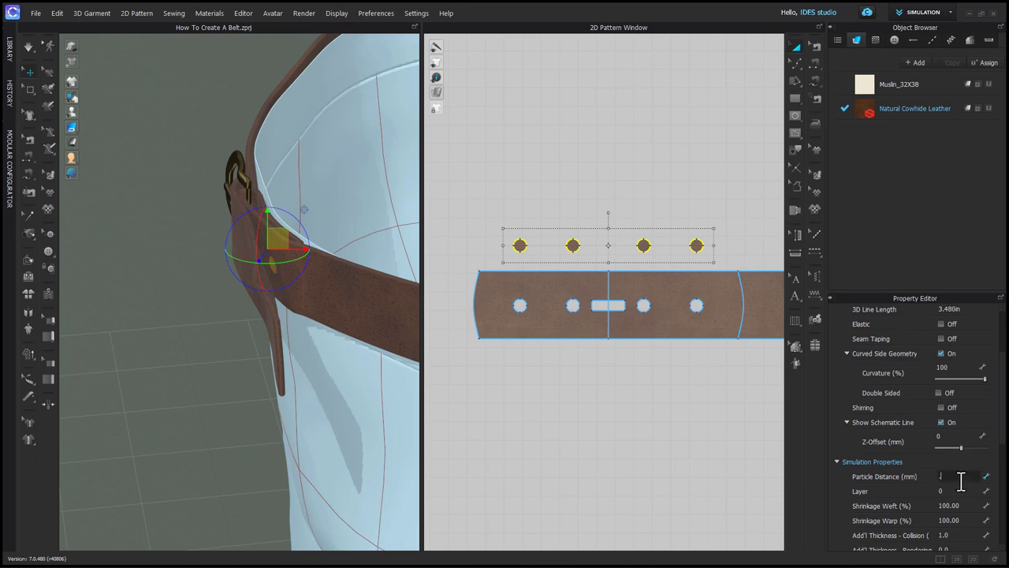
scroll(961, 481, "down", 2)
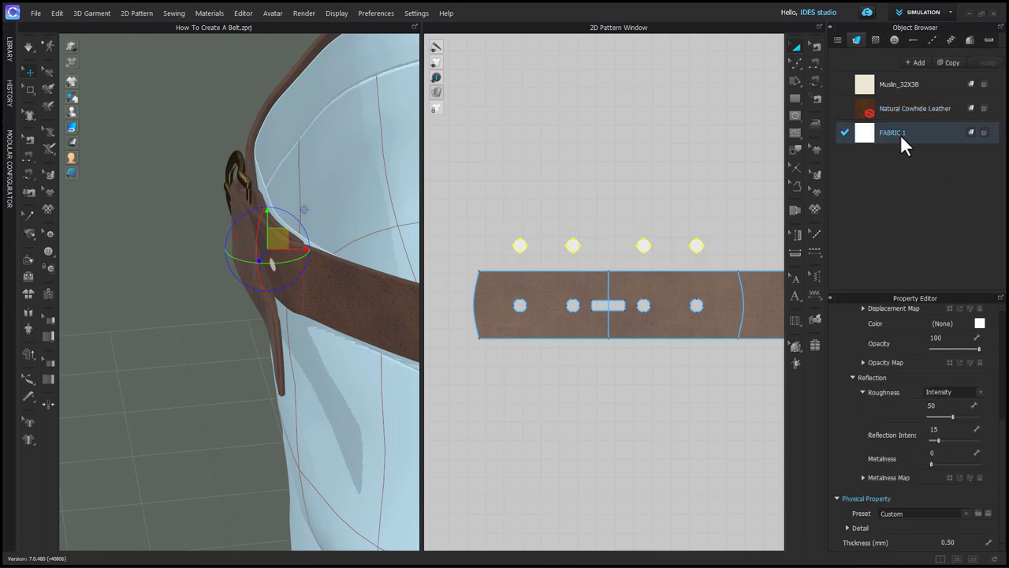
Give the circles' new fabric the Trim_Hardware physical preset and the Metal material type
left_click(932, 515)
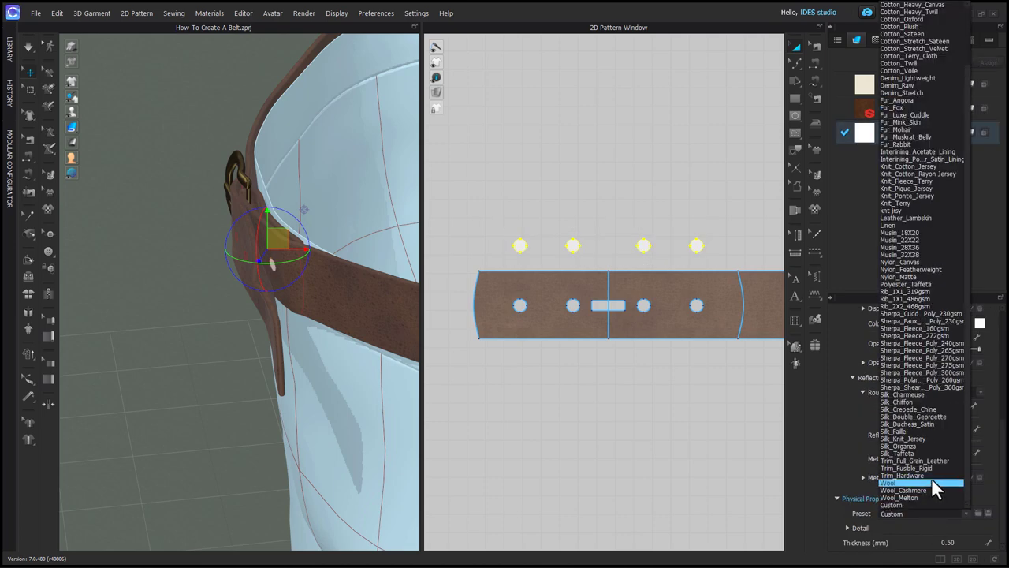
left_click(932, 478)
left_click(924, 462)
left_click(923, 441)
scroll(930, 489, "down", 3)
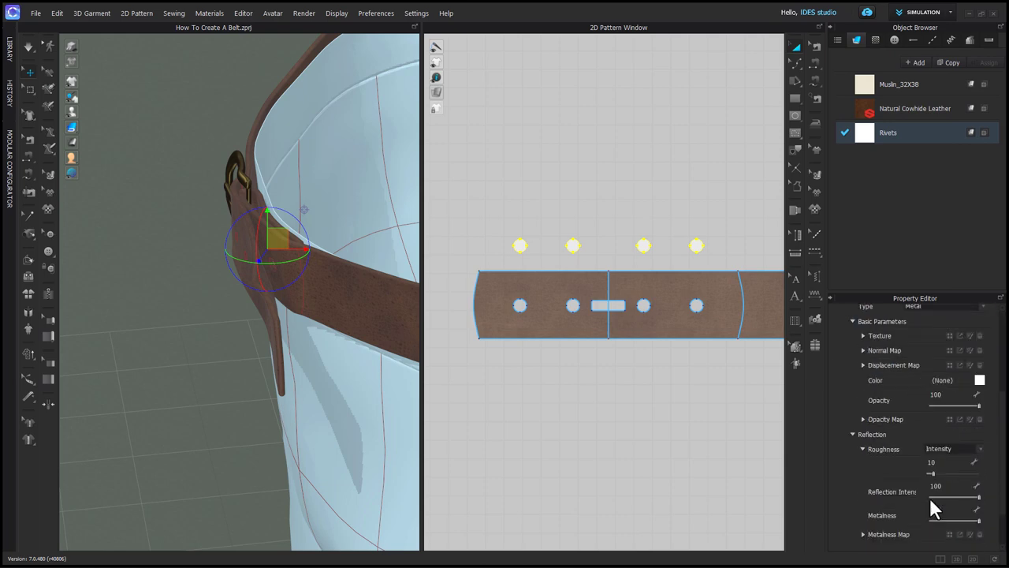
Change the color of the Rivets fabric to a brass-like gold
left_click(980, 382)
left_click(462, 371)
left_click(476, 410)
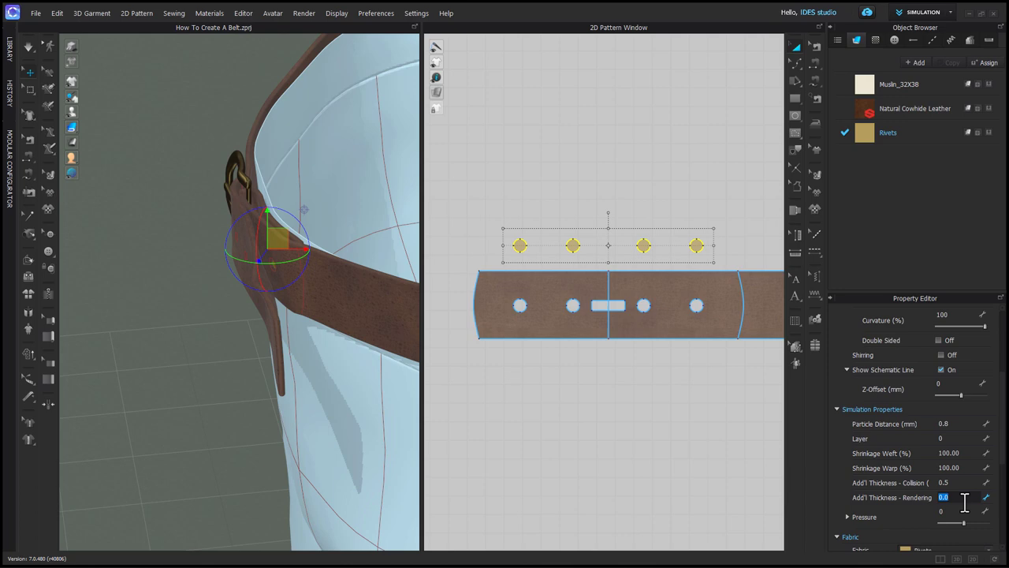
Set the additional rendering thickness of the four rivet circles to 4.0 mm and inspect a rivet up close on the belt
key("Return")
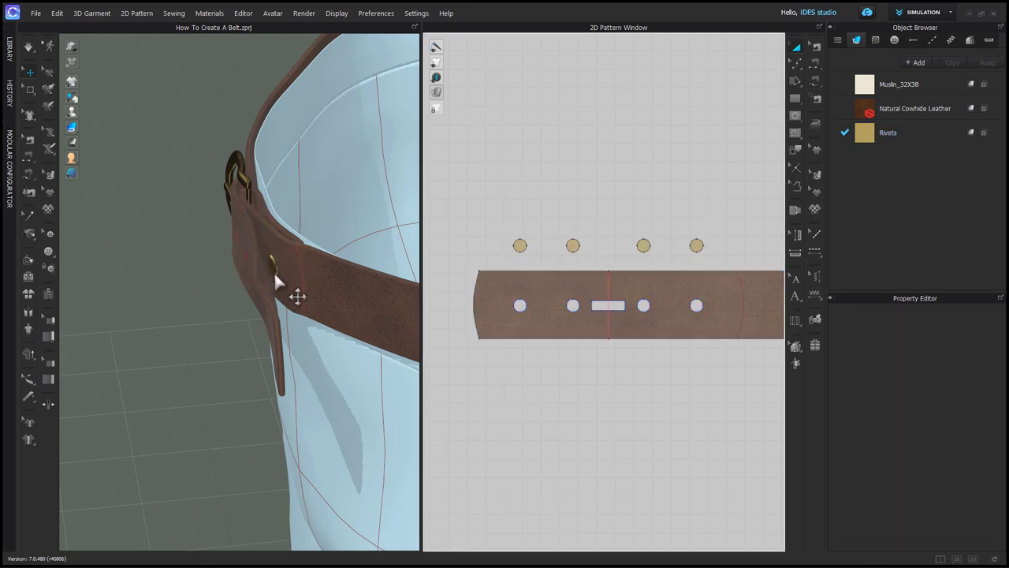
scroll(273, 269, "down", 5)
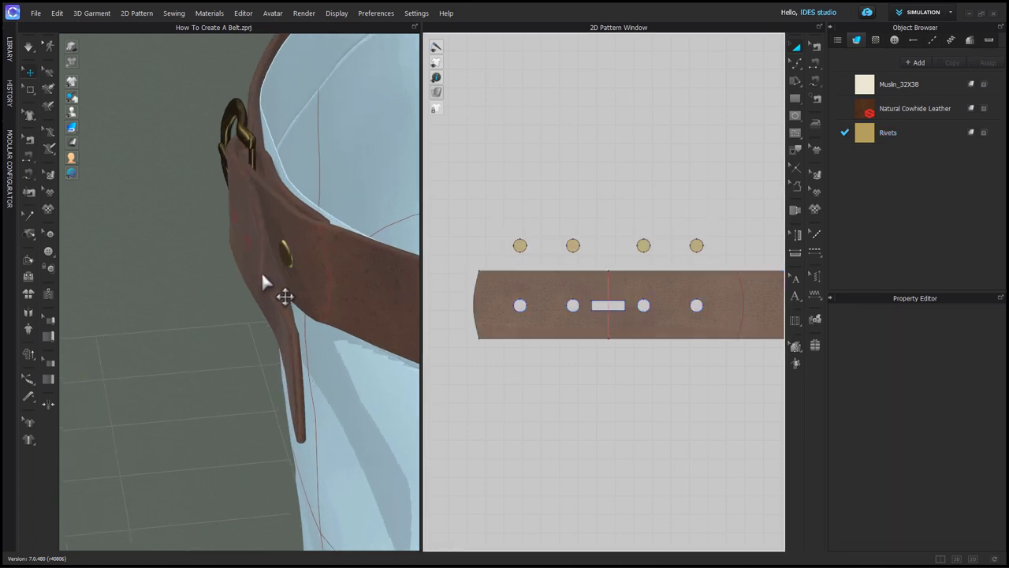
mouse_move(328, 260)
right_mouse_down()
mouse_move(336, 255)
mouse_move(313, 291)
mouse_move(273, 291)
mouse_move(315, 287)
mouse_move(322, 243)
right_mouse_up()
left_click(308, 237)
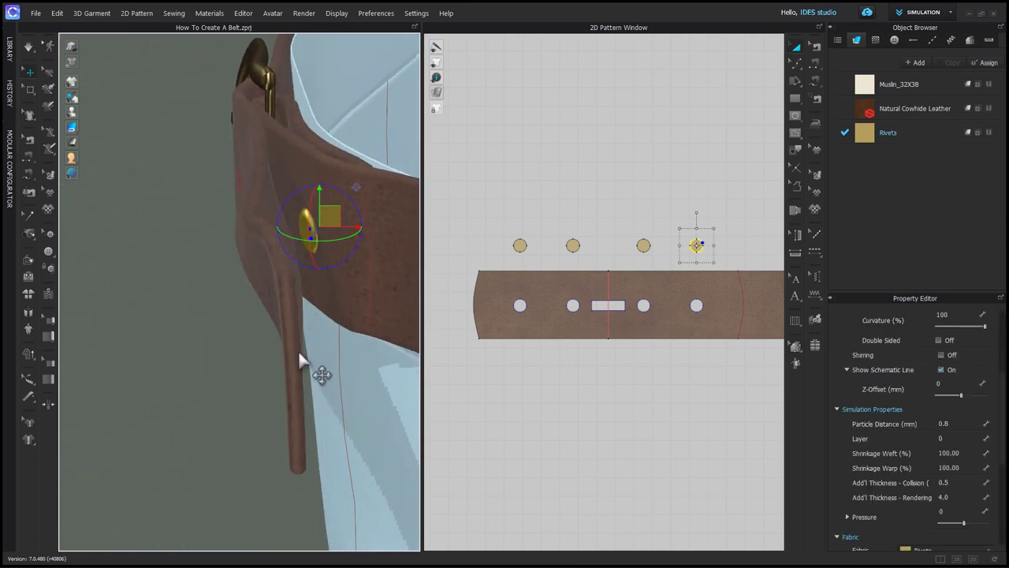
left_click(552, 412)
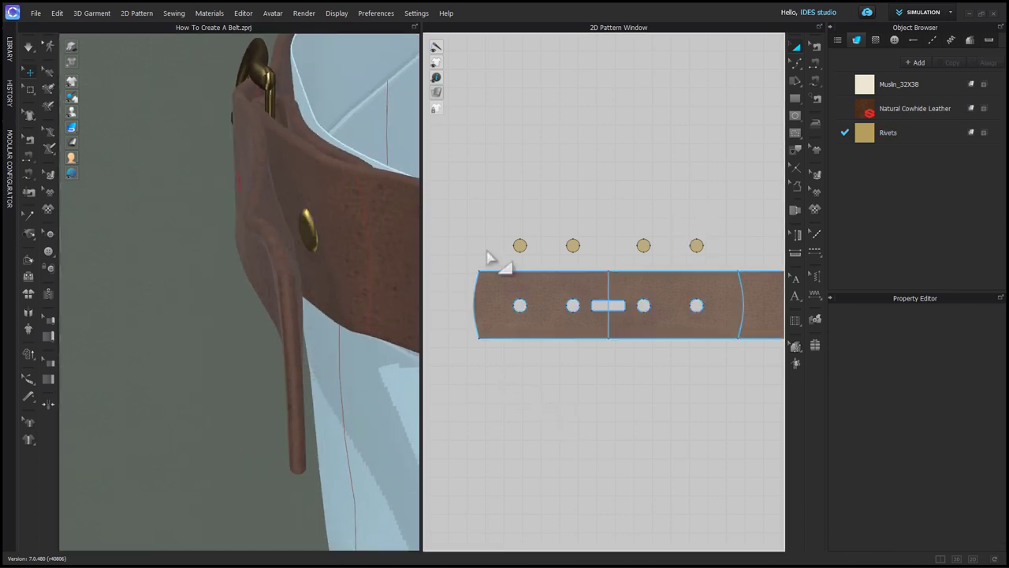
Select the four rivet circles, try lowering their side curvature to about 9%, and restore it to 100%
left_click_drag(493, 226, 747, 267)
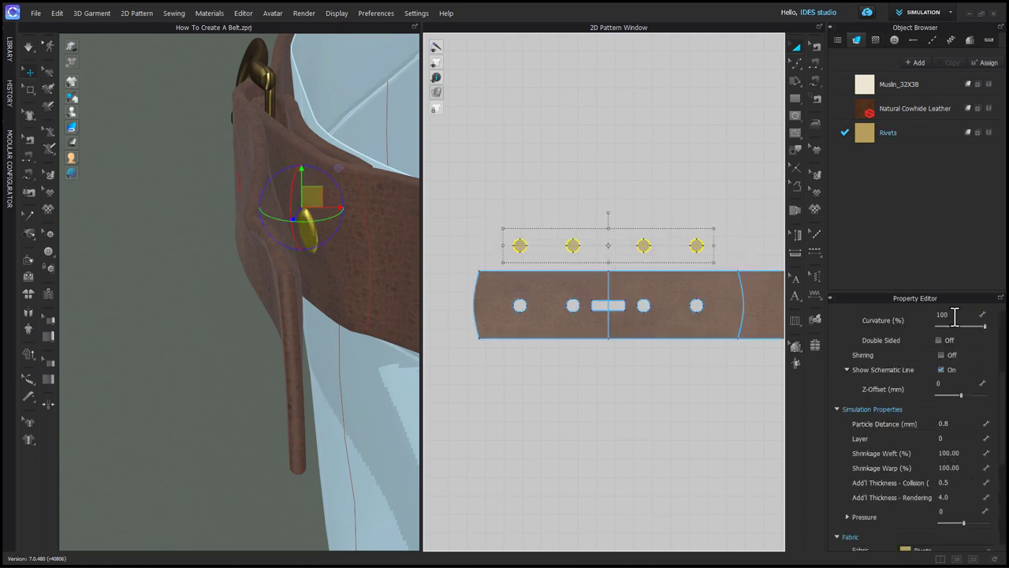
left_click_drag(986, 330, 961, 332)
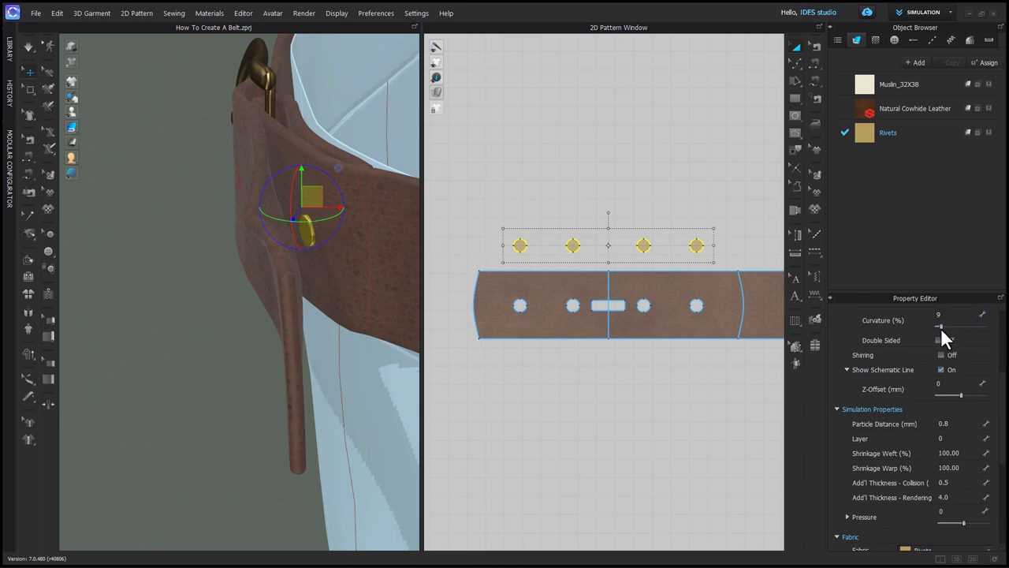
left_click_drag(937, 326, 1007, 339)
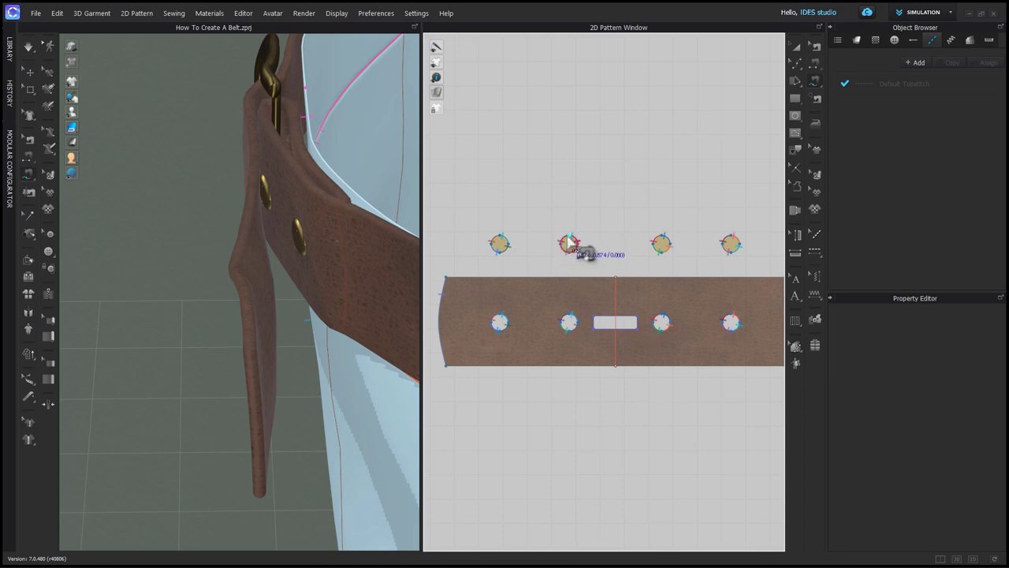
Sew the two inner rivet circles together with the Turned sewing line type, and sew the two outer rivet circles together
left_click(570, 243)
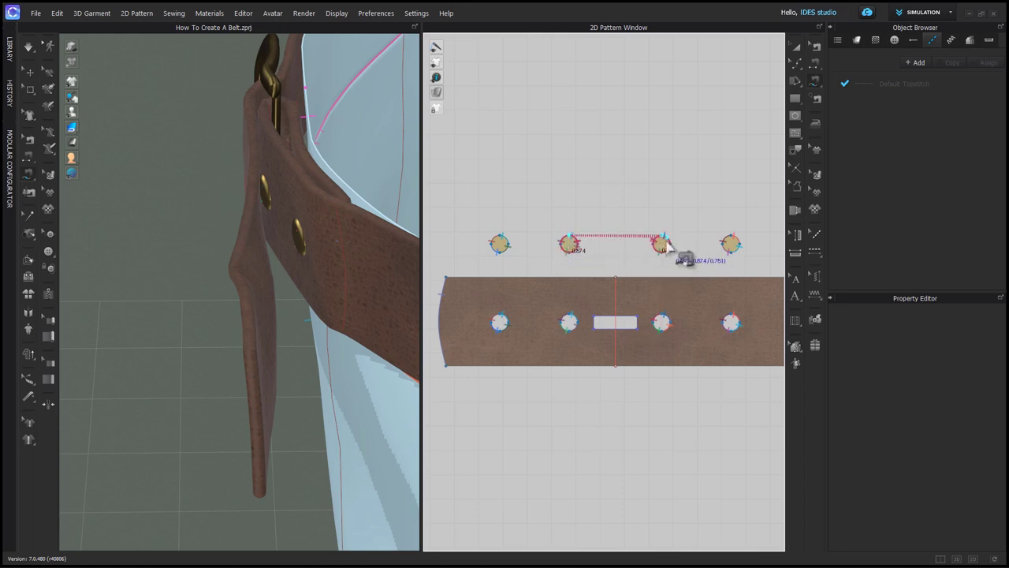
left_click(663, 244)
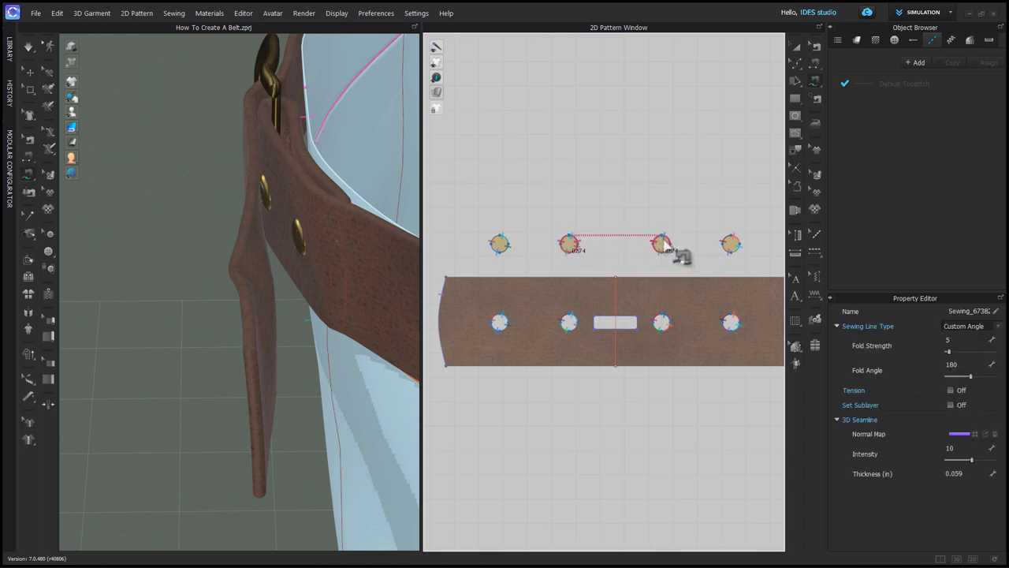
left_click(956, 327)
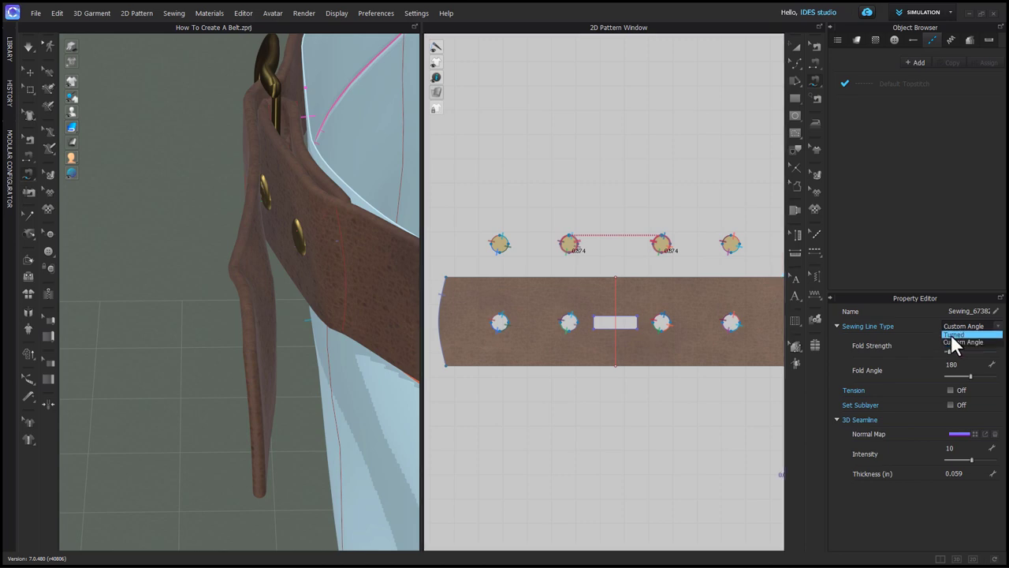
left_click(952, 335)
left_click(500, 245)
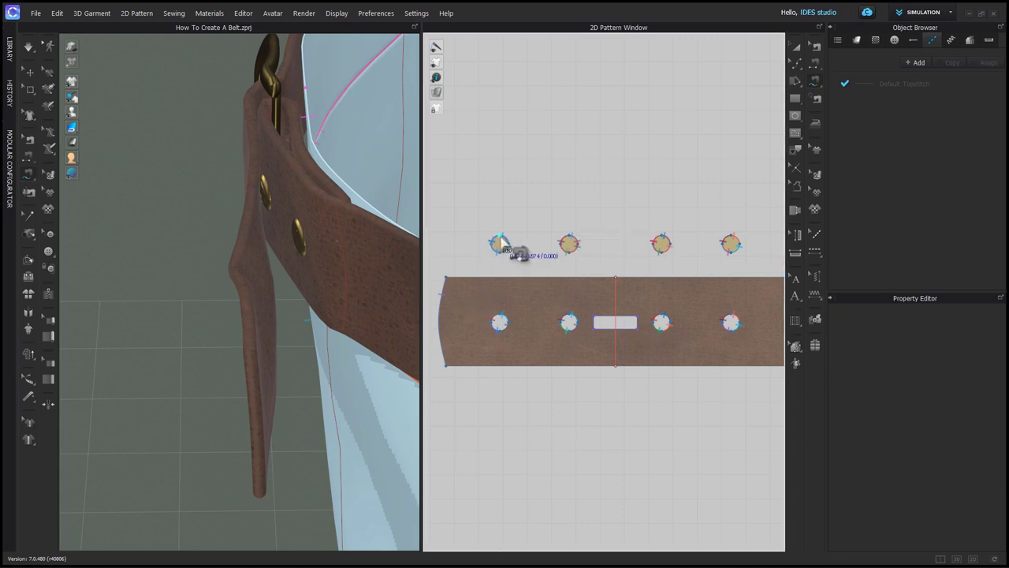
left_click(725, 238)
key("a")
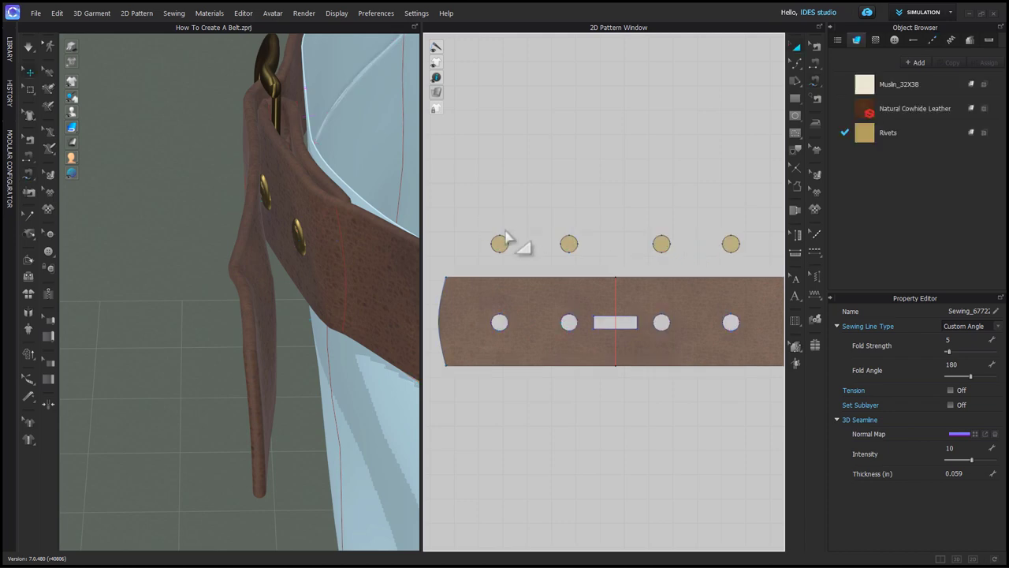
left_click_drag(479, 219, 767, 276)
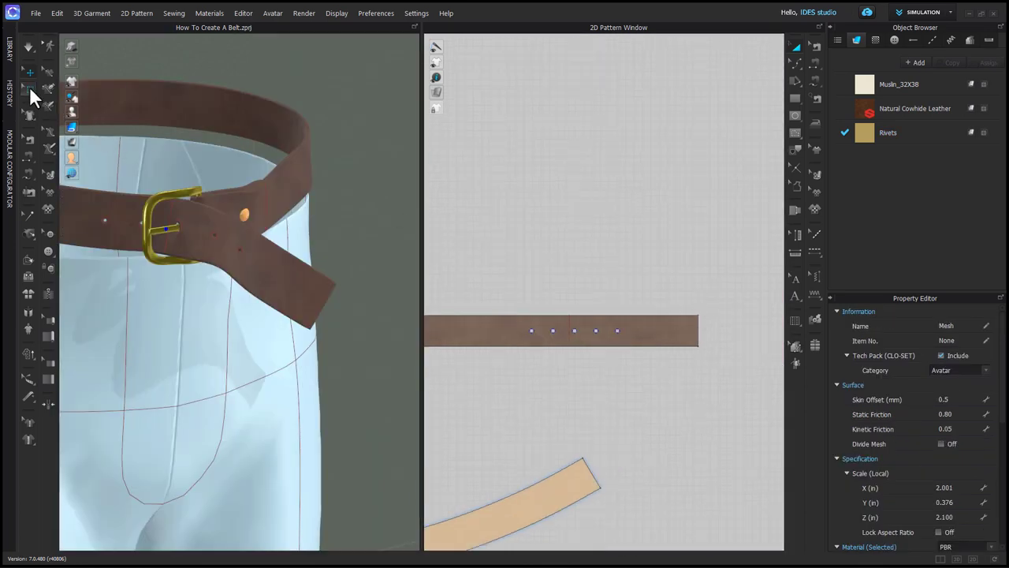
Pin the edge at the free end of the belt strap
left_click_drag(30, 86, 84, 128)
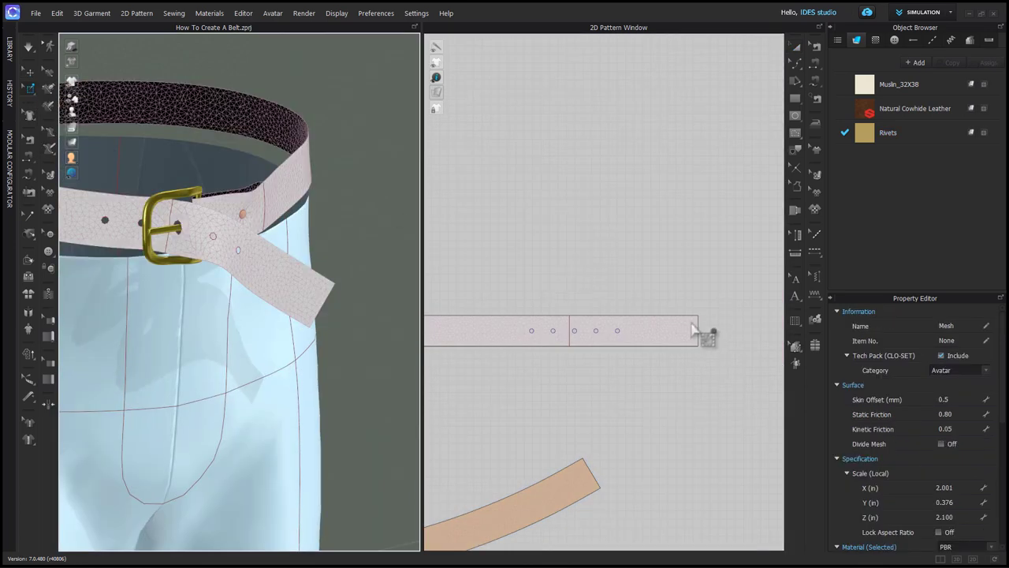
scroll(698, 335, "up", 8)
left_click(676, 356)
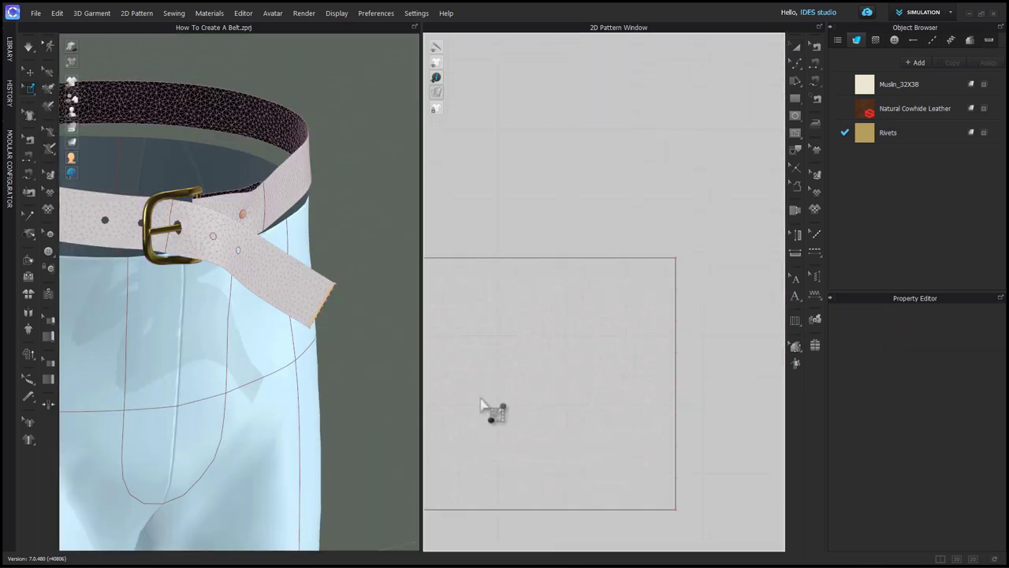
key("q")
Select the pins on the strap's free end and reposition that end in 3D while the simulation runs
left_click(328, 308)
key("space")
right_click_drag(354, 351, 321, 345)
left_click_drag(334, 298, 206, 228)
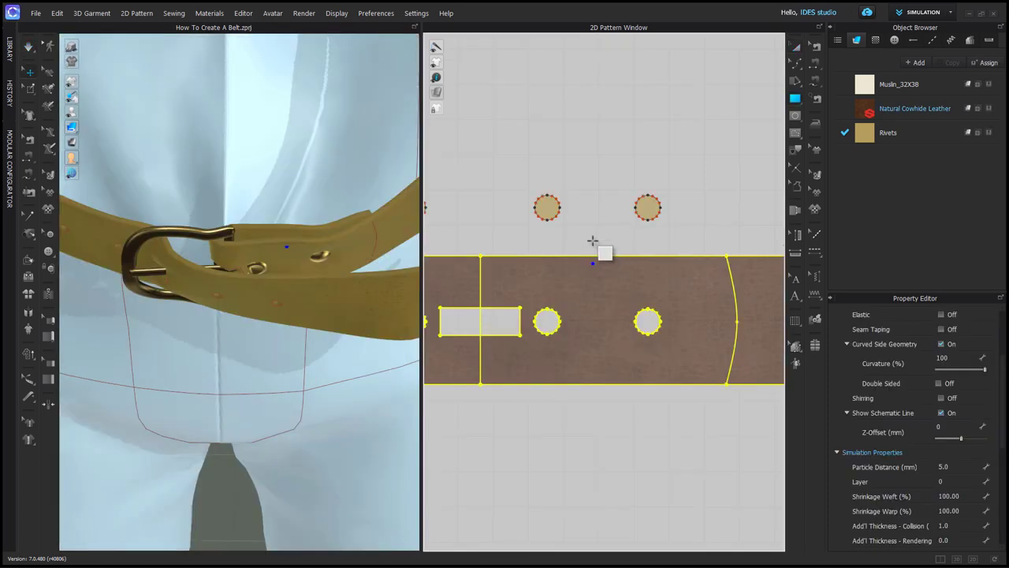
Create a rectangular belt loop pattern 0.313 in wide and 2.16 in high, and assign it the Natural Cowhide Leather fabric
left_click(593, 242)
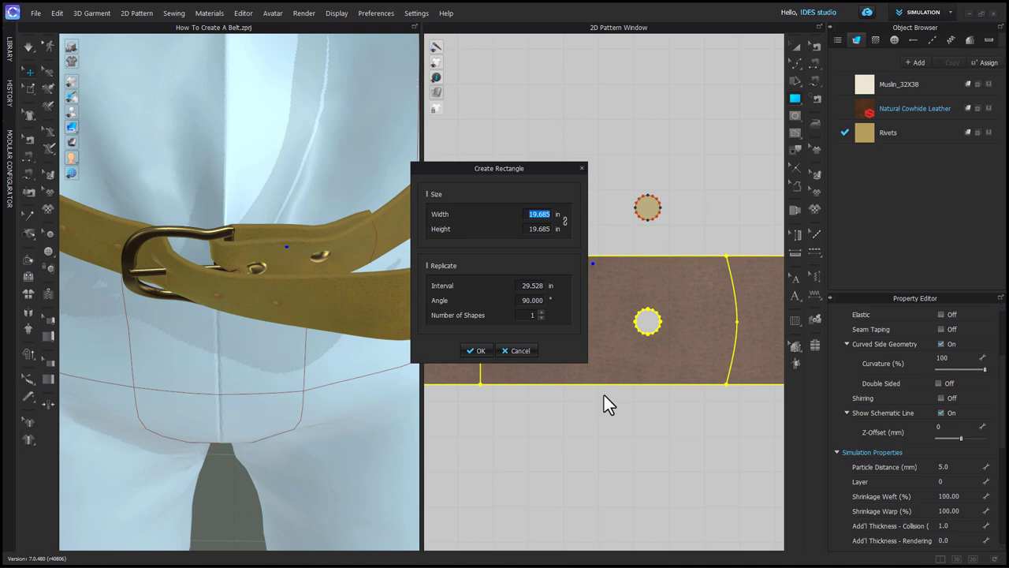
type(".313")
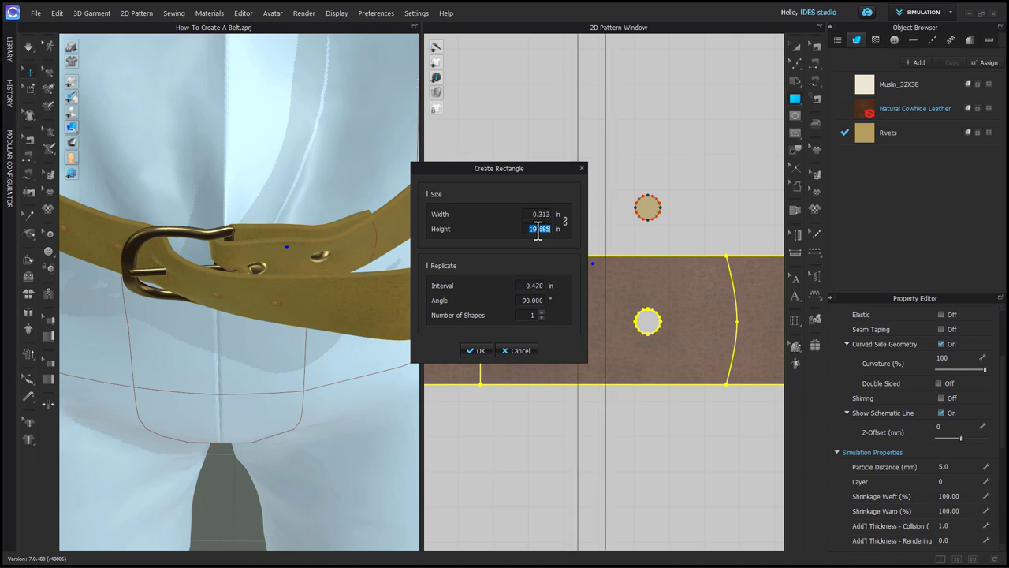
type("2.16")
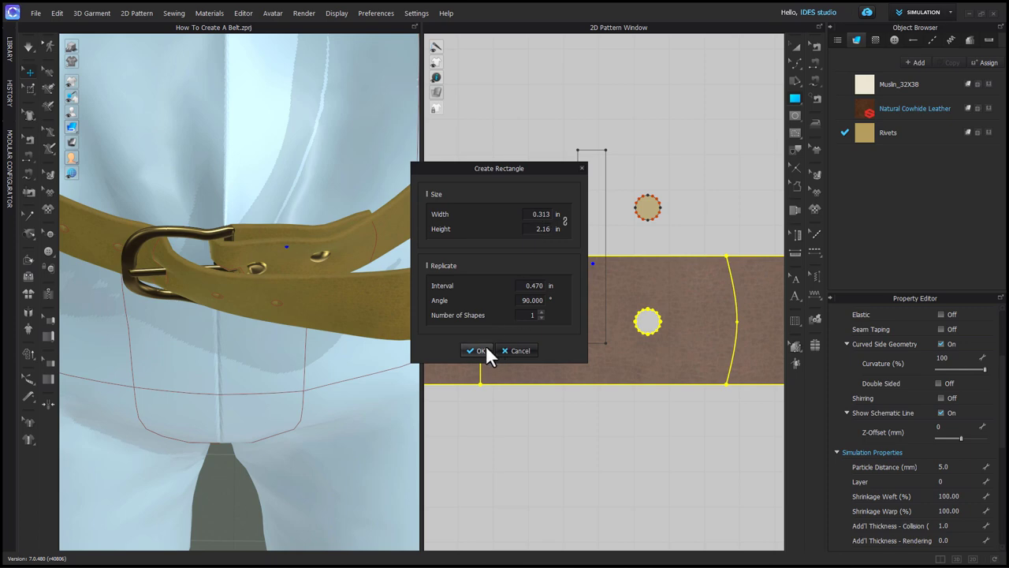
left_click(484, 349)
left_click(989, 109)
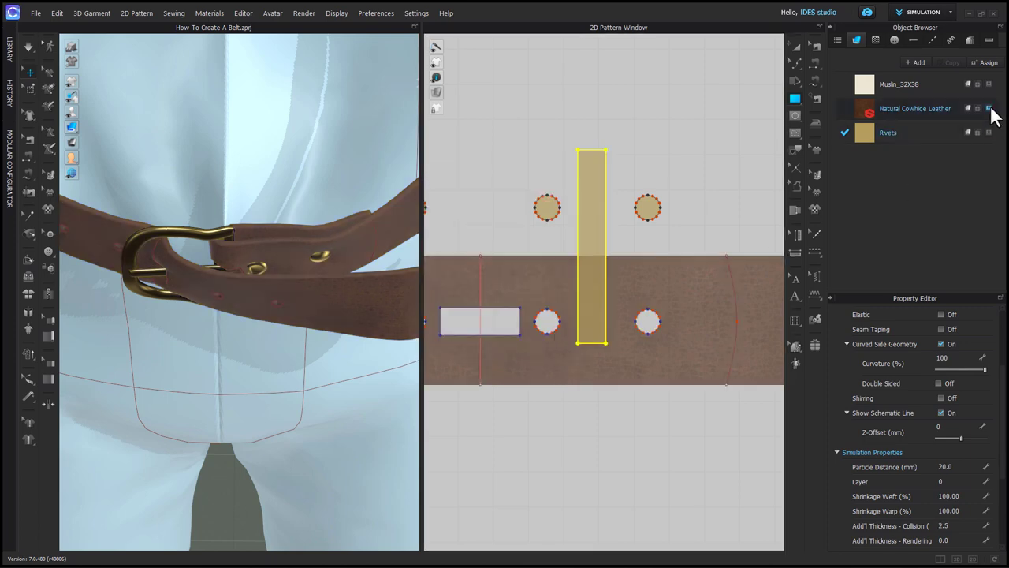
Place the loop strip vertically across the belt between the two rivet holes right of the slot and set its particle distance to 1 mm
key("a")
left_click_drag(593, 285, 597, 356)
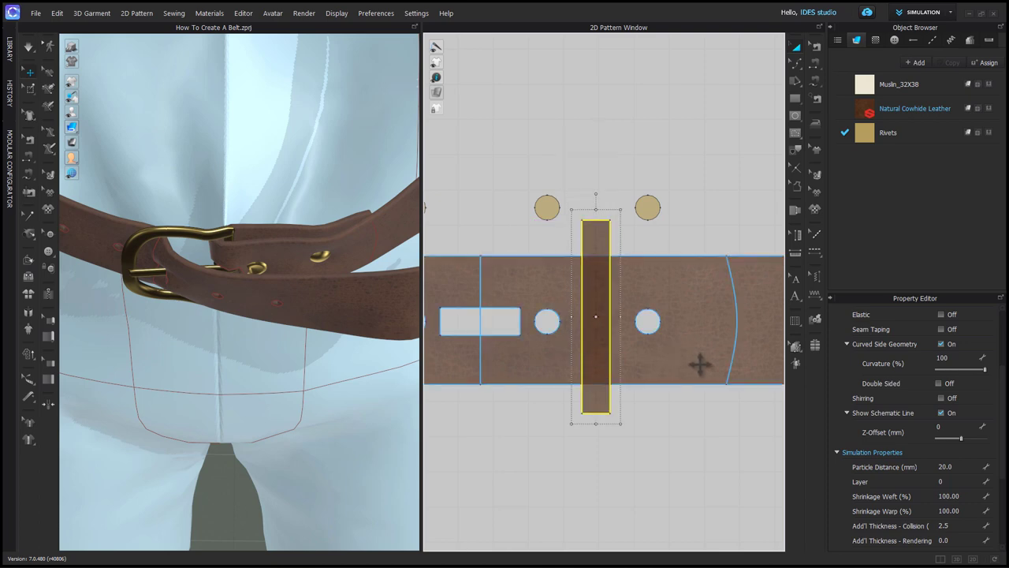
left_click(961, 466)
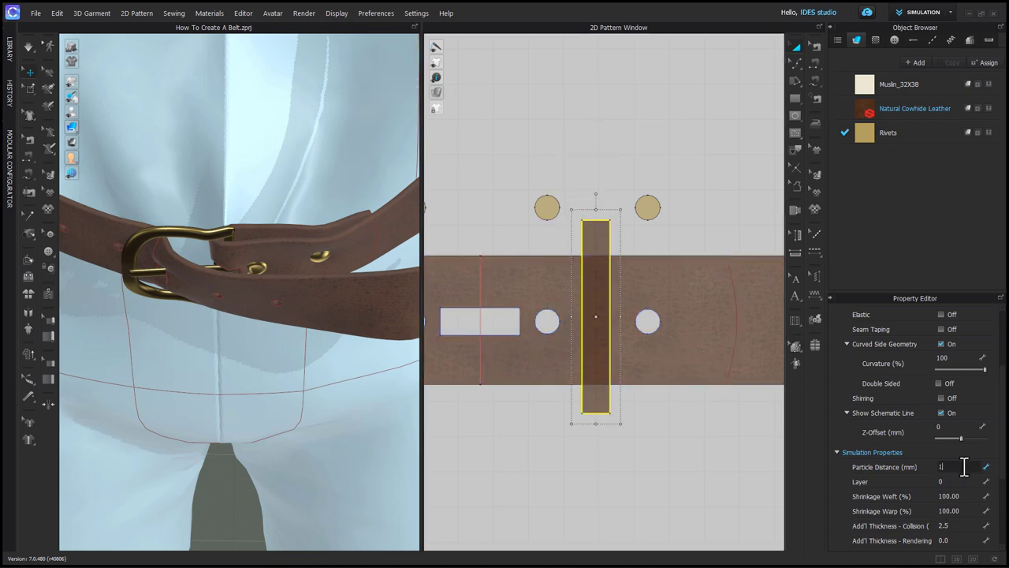
type("1")
key("Return")
Change the loop strip's stacking order and sew its bottom edge to a 0.313 in segment of the belt's lower edge
right_click(595, 400)
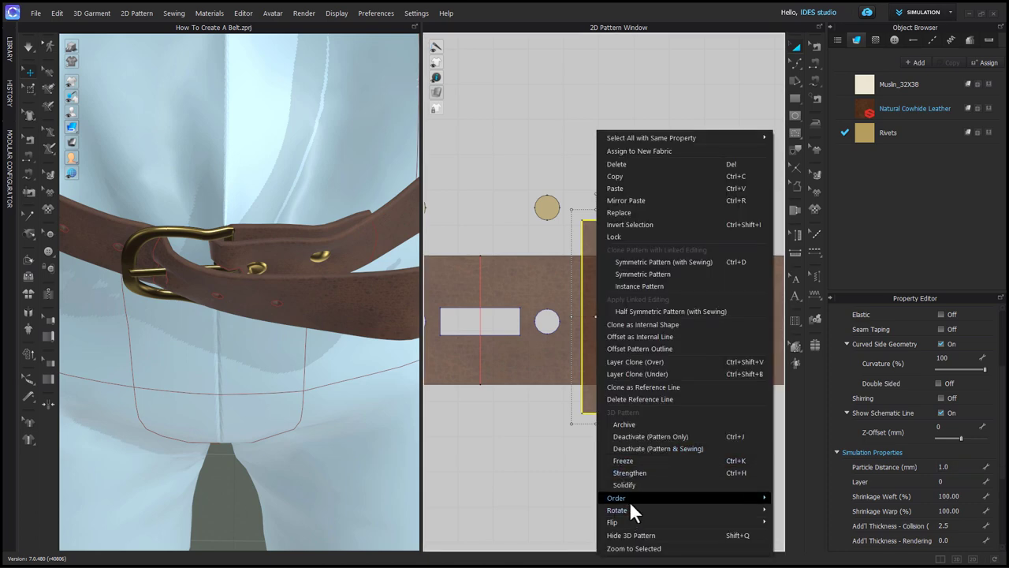
left_click(800, 536)
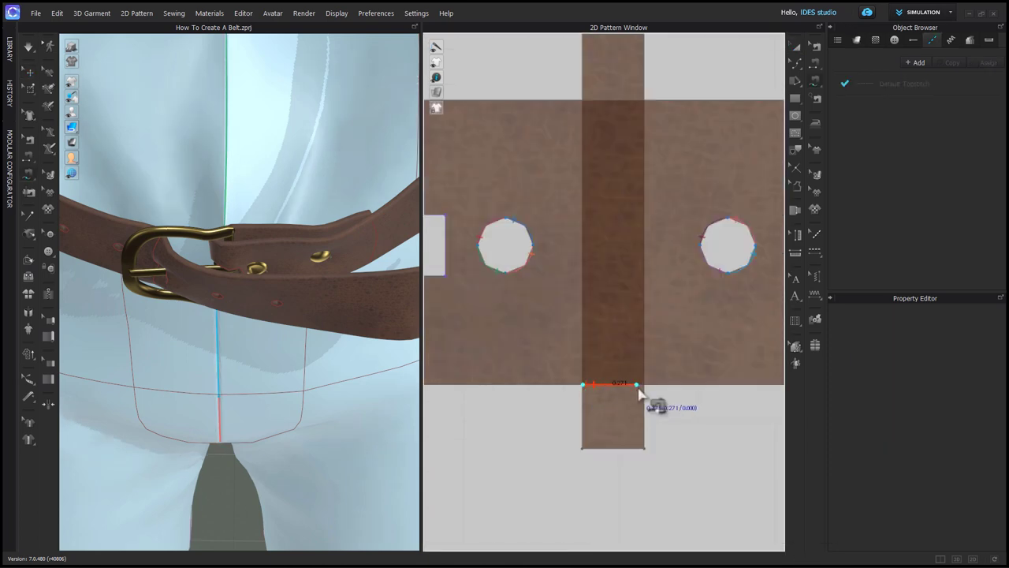
right_click(642, 385)
type("0.313")
left_click(476, 301)
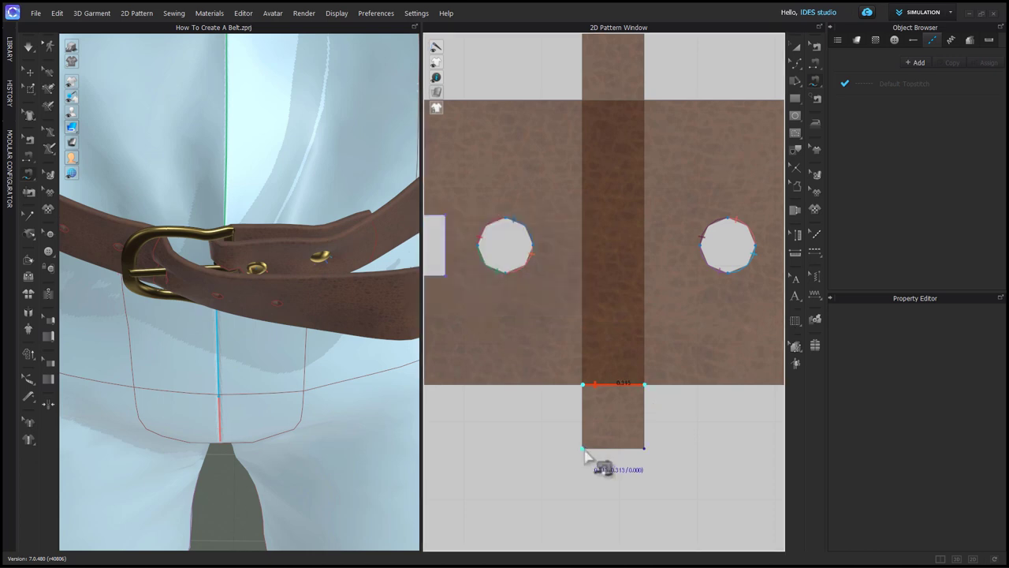
left_click(584, 449)
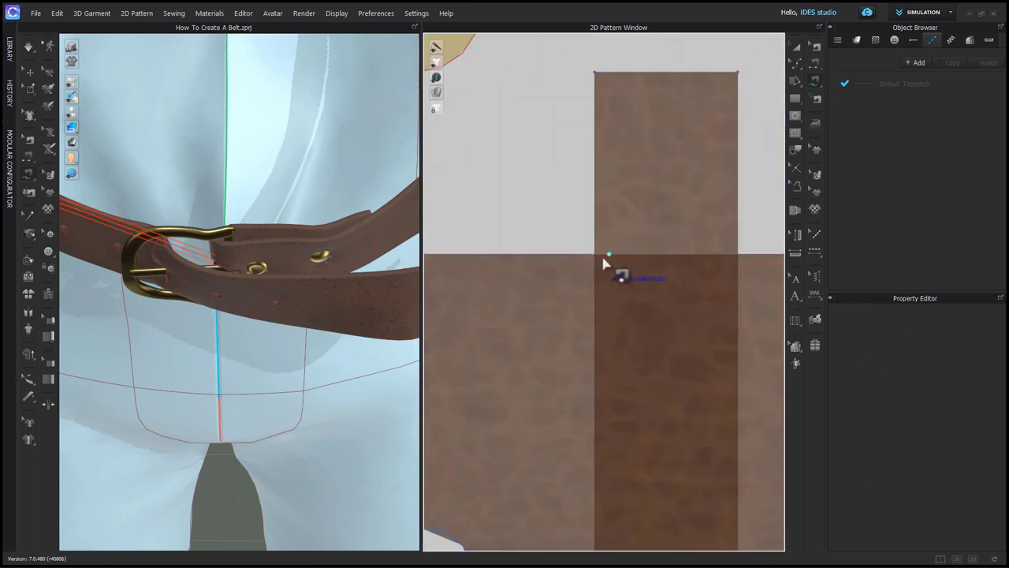
Sew a 0.313 in segment of the belt's upper edge to the top edge of the loop strip
left_click(600, 254)
left_click(736, 254)
type(".313")
key("Return")
left_click(733, 158)
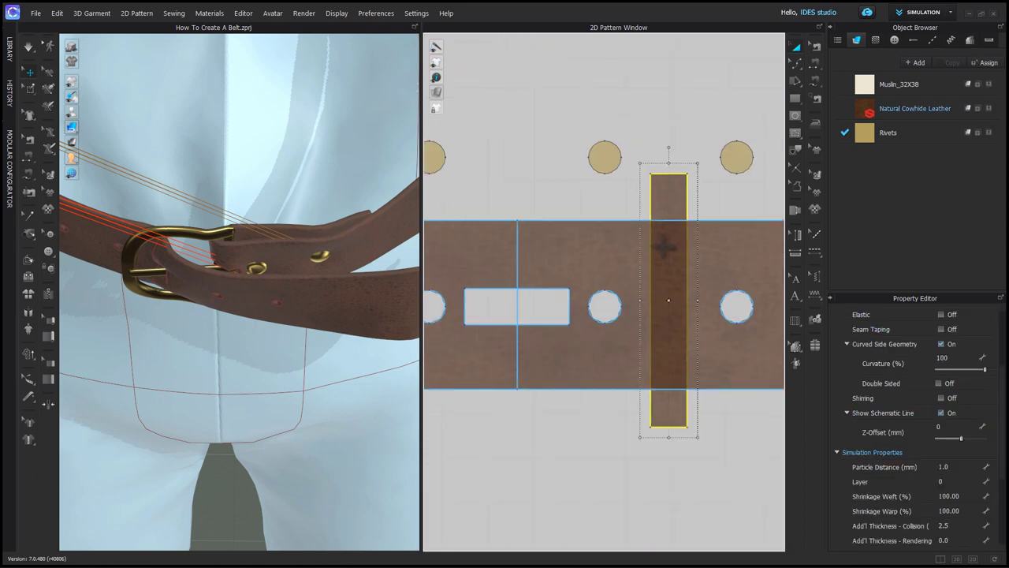
Position the loop strip against the belt in 3D with Superimpose (Side) and run the simulation
scroll(662, 250, "down", 5)
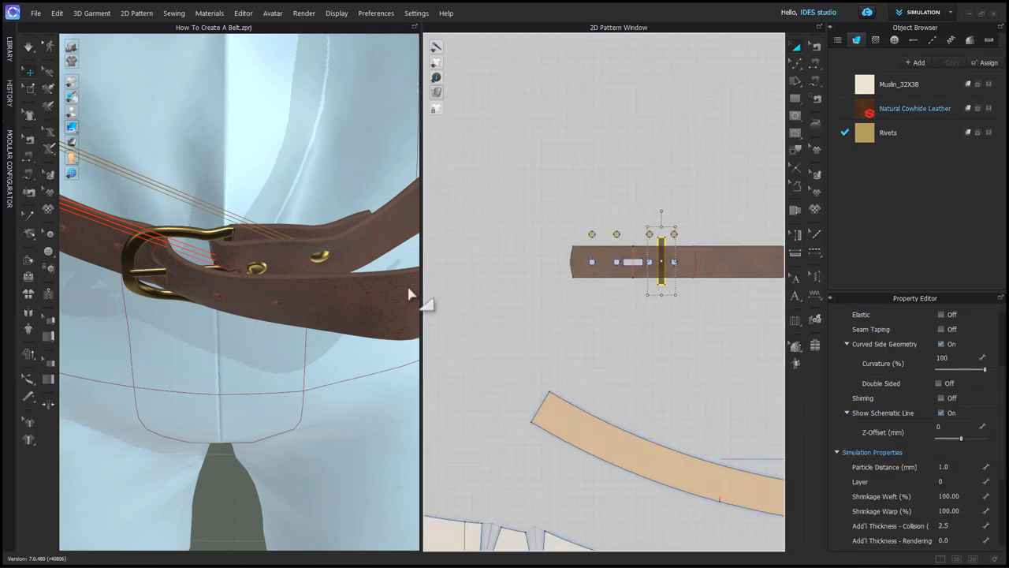
scroll(258, 280, "down", 5)
scroll(247, 269, "down", 4)
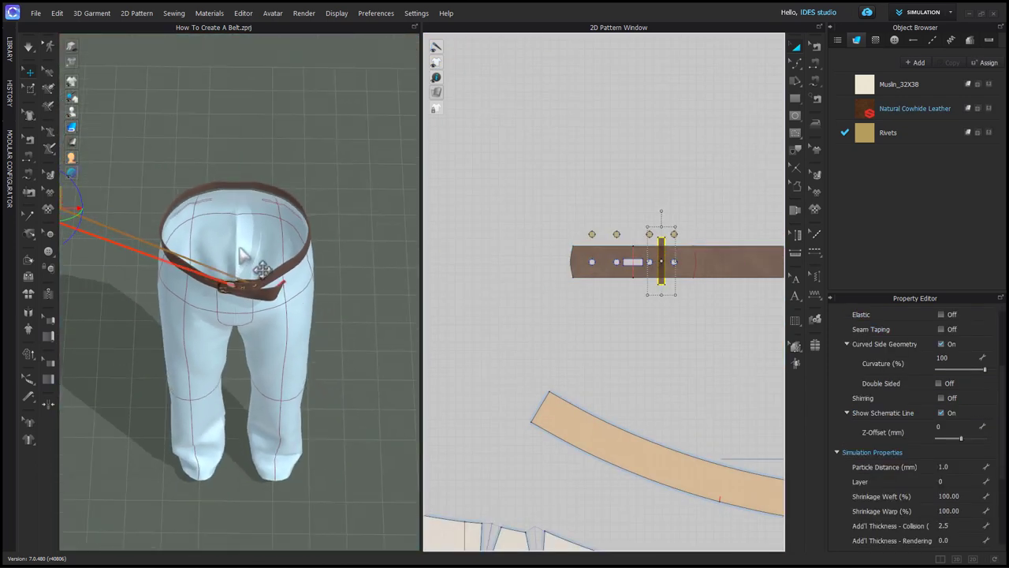
right_click(86, 206)
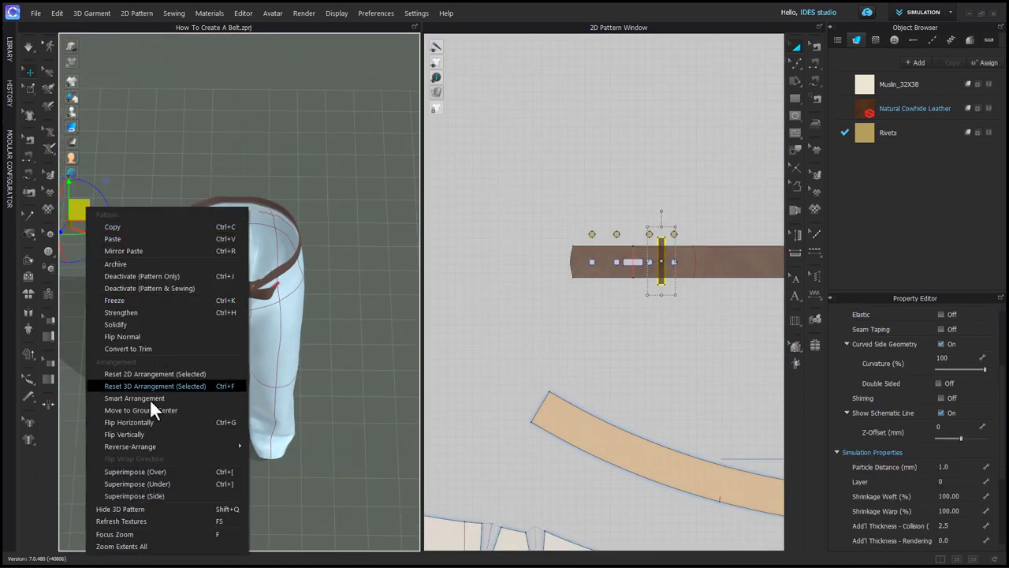
left_click(150, 496)
key("space")
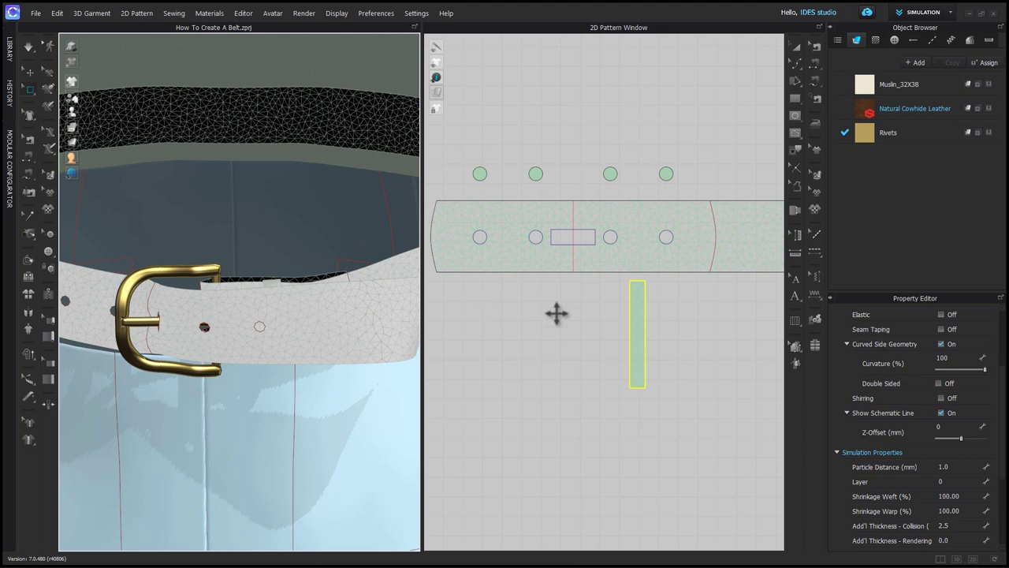
Select portions of the loop strip's mesh and pull them in 3D so the loop wraps around the overlapping belt strap
left_click_drag(624, 285, 666, 385)
left_click(269, 286)
right_click_drag(268, 285, 264, 299)
left_click_drag(262, 297, 268, 339)
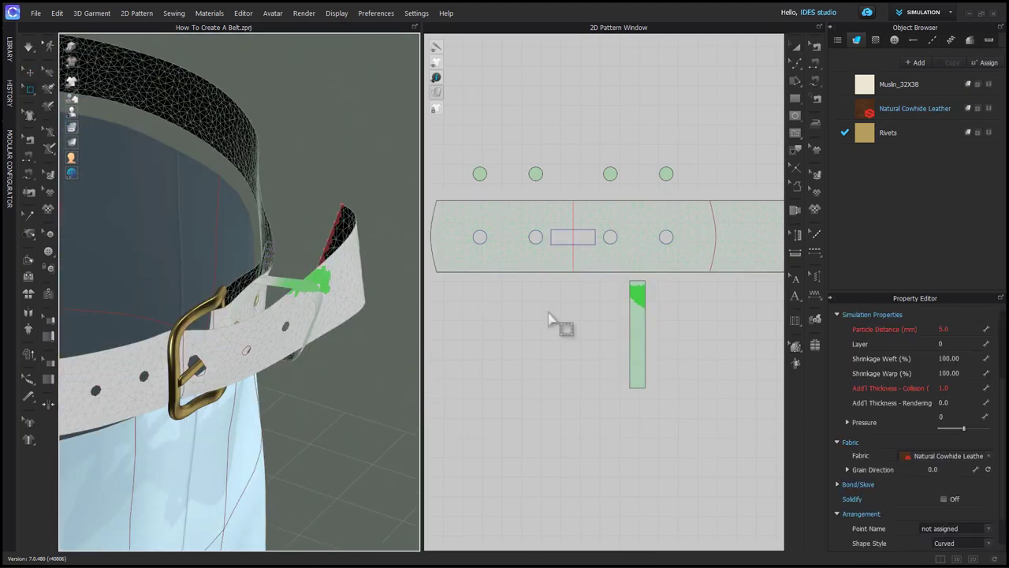
left_click_drag(625, 289, 662, 313)
left_click_drag(662, 314, 663, 314)
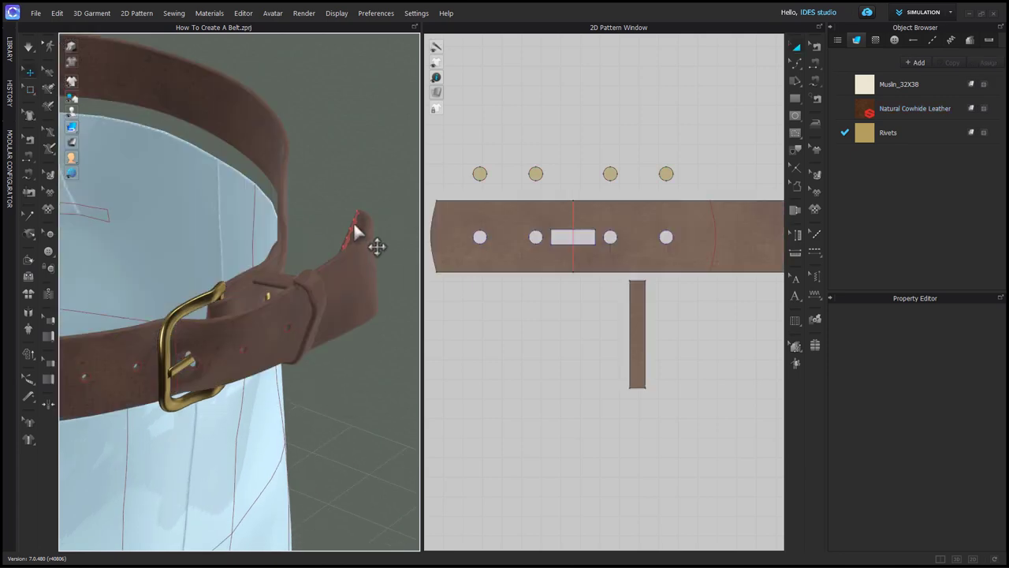
Delete the selected pins on the free end of the belt strap
right_click(354, 221)
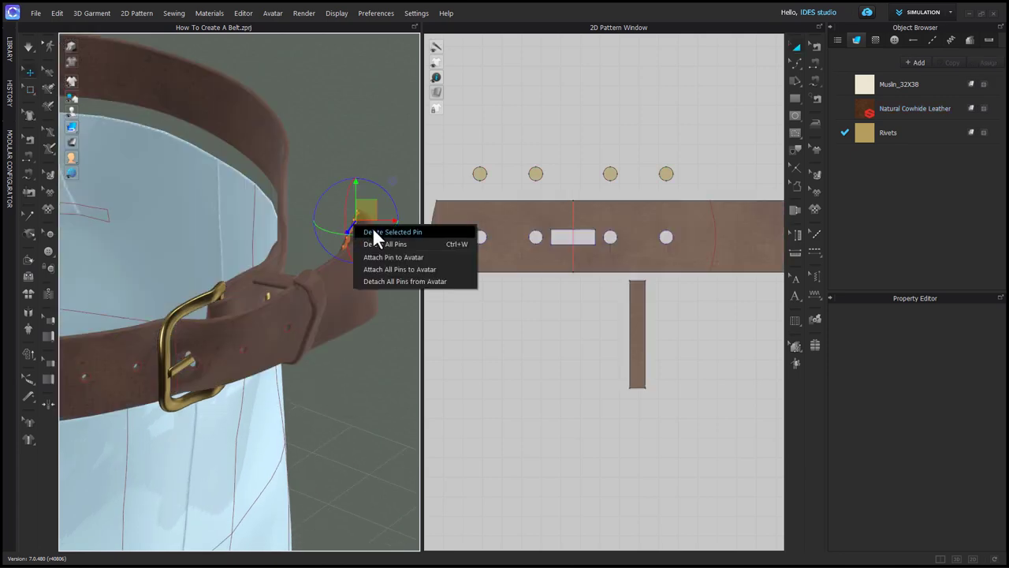
left_click(372, 229)
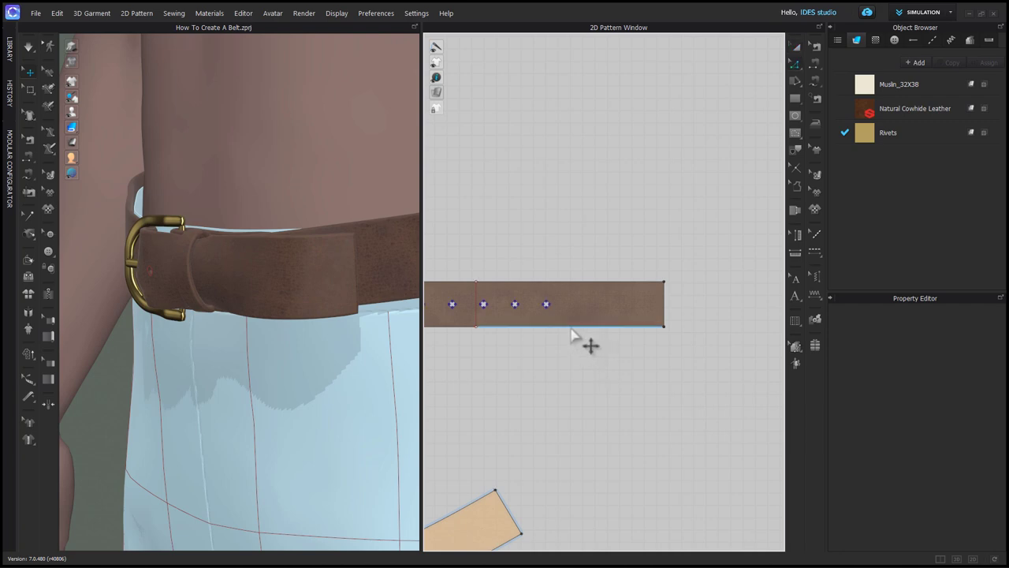
Split the belt's lower and upper edges 3 in from the free end
right_click(572, 327)
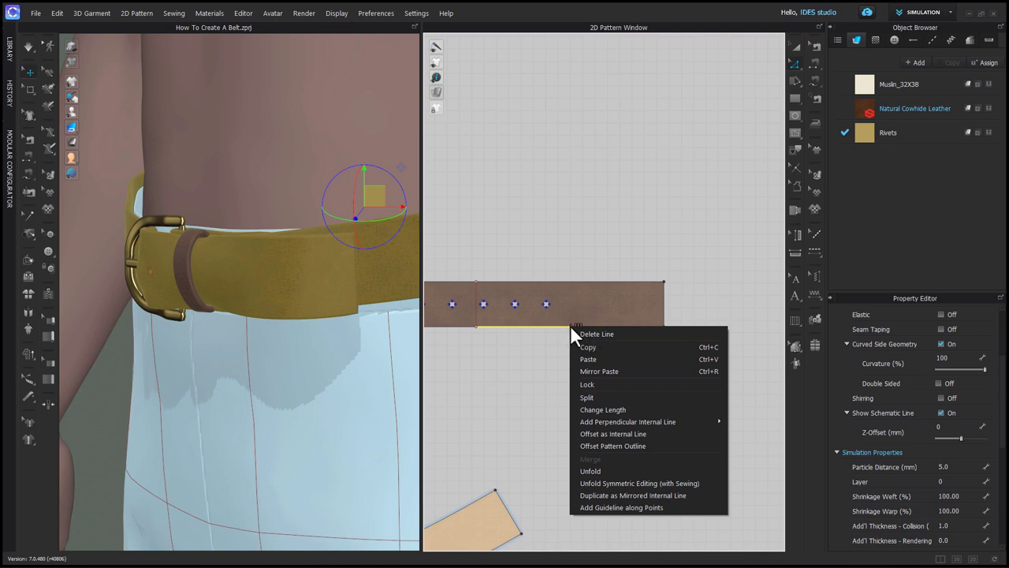
left_click(597, 395)
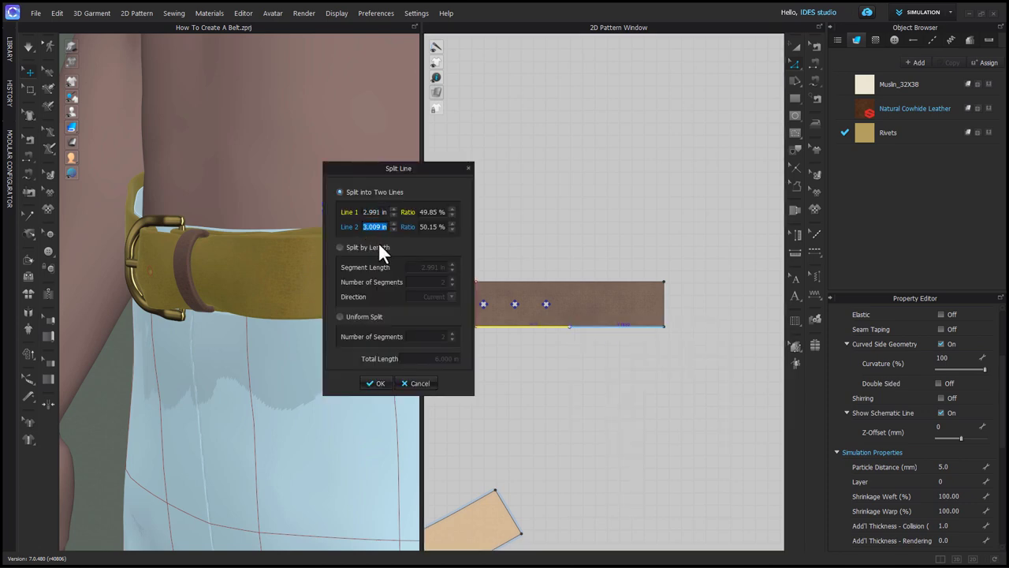
key("Return")
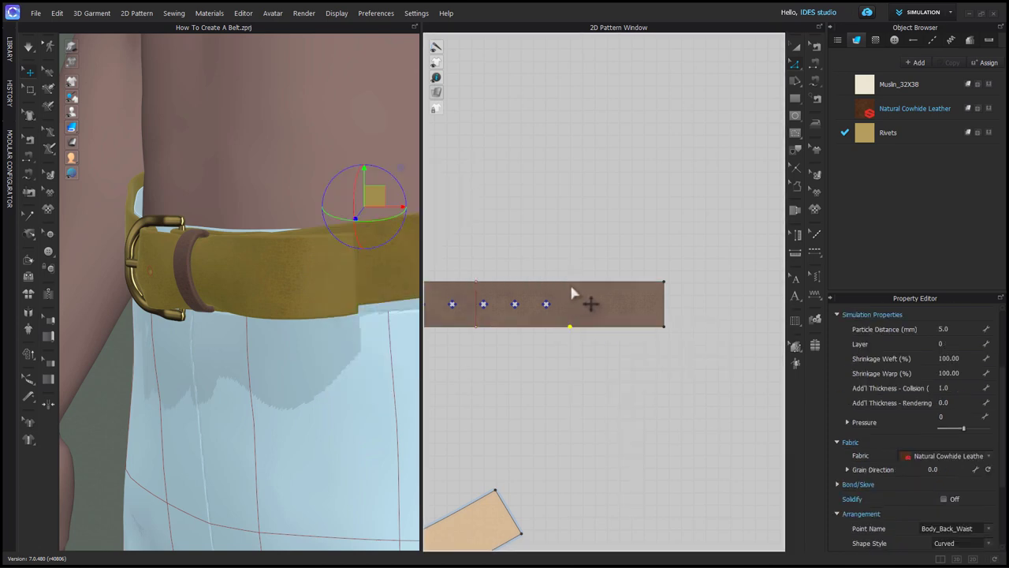
right_click(572, 284)
left_click(599, 354)
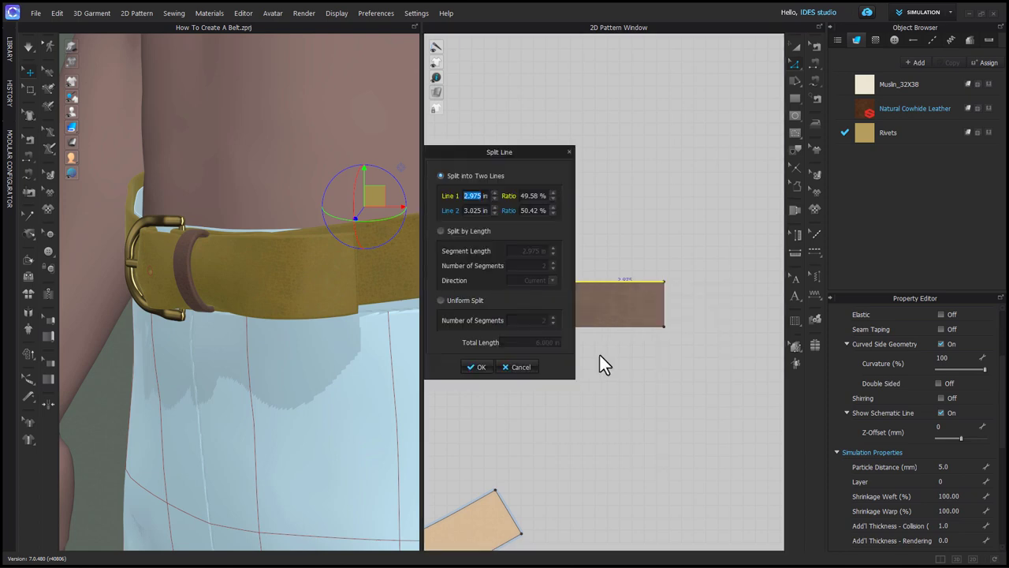
type("3")
key("Return")
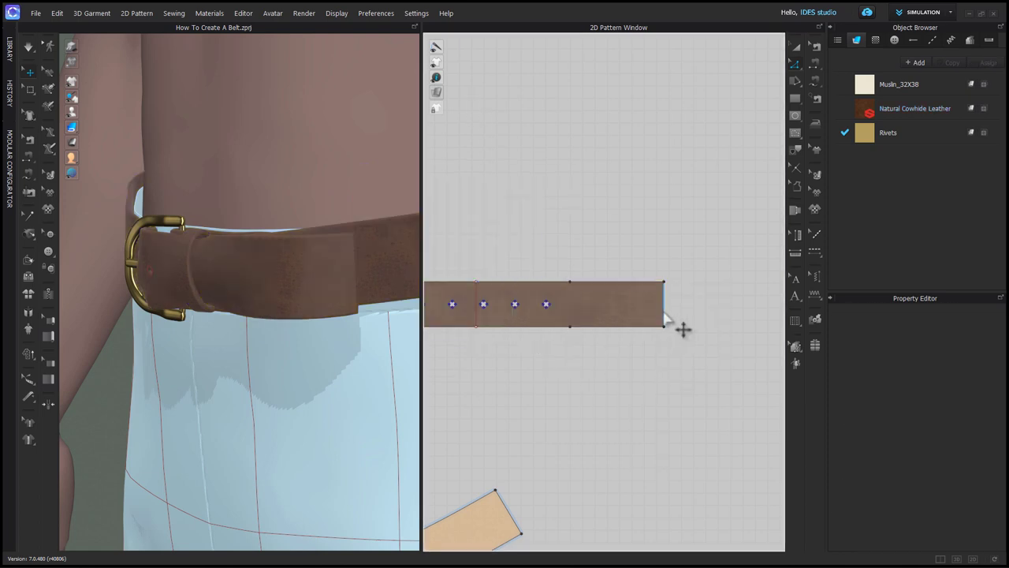
Change the length of the belt's free end edge to 1 in, in both directions, to taper the strap tip
left_click(665, 311)
right_click(665, 308)
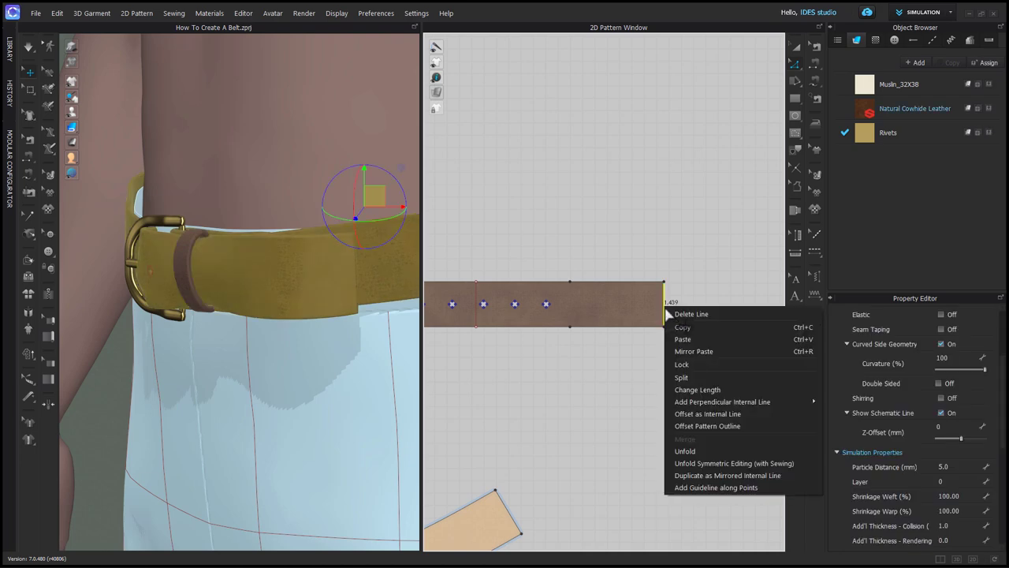
left_click(697, 386)
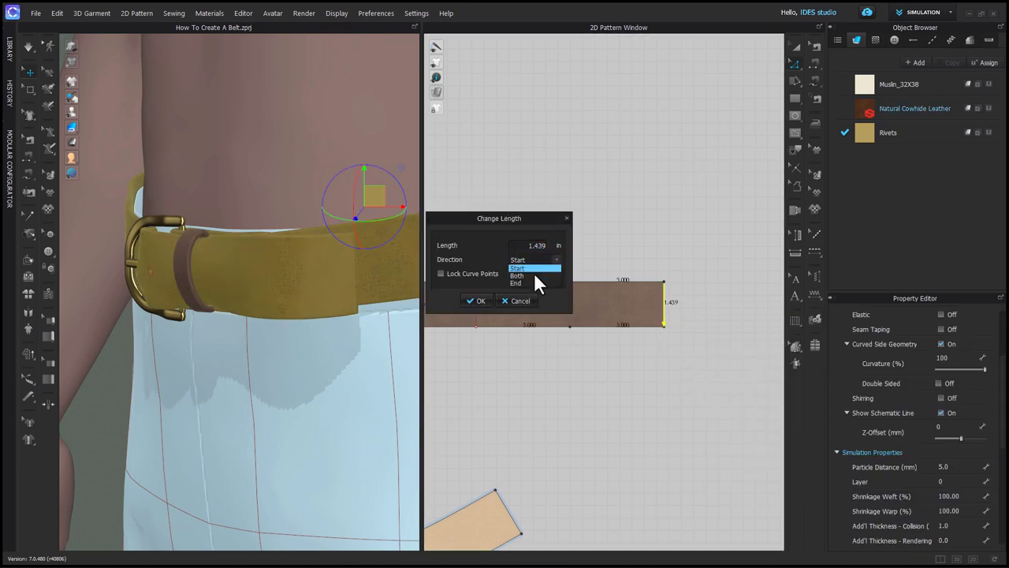
left_click(533, 276)
left_click(538, 245)
type("1")
key("Return")
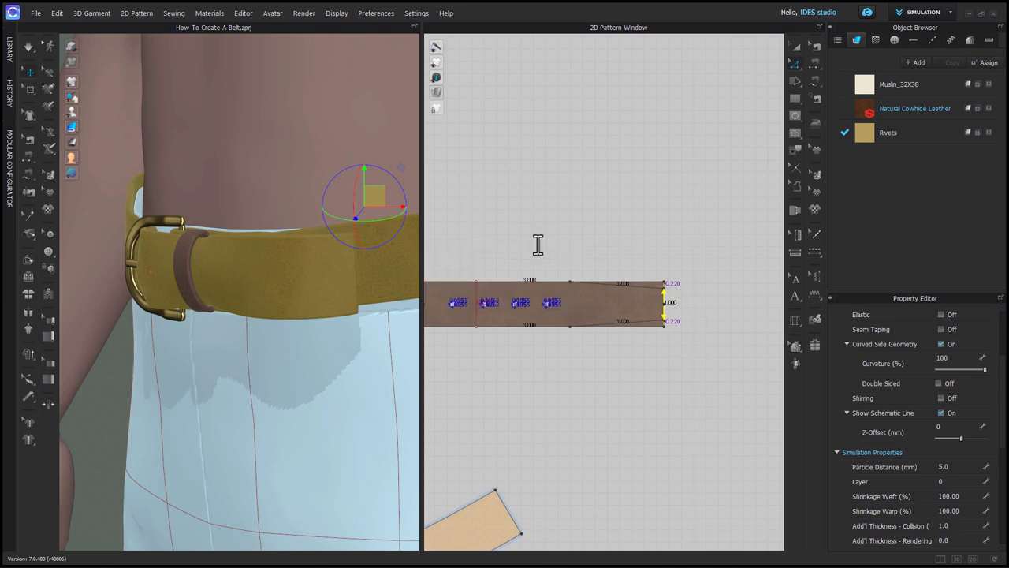
Split the belt's tapered end edge uniformly into 2 segments
right_click(664, 307)
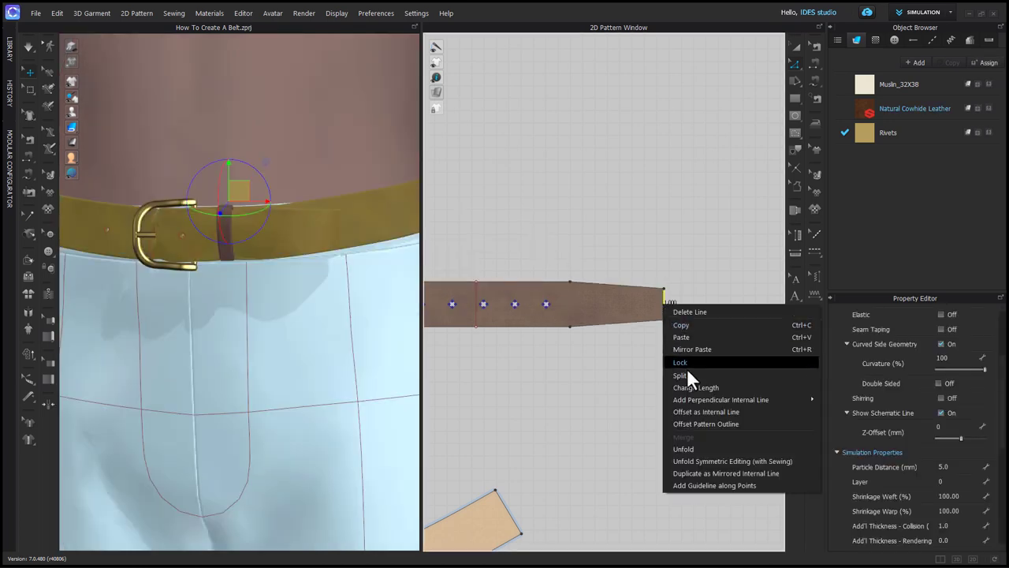
left_click(687, 368)
left_click(454, 301)
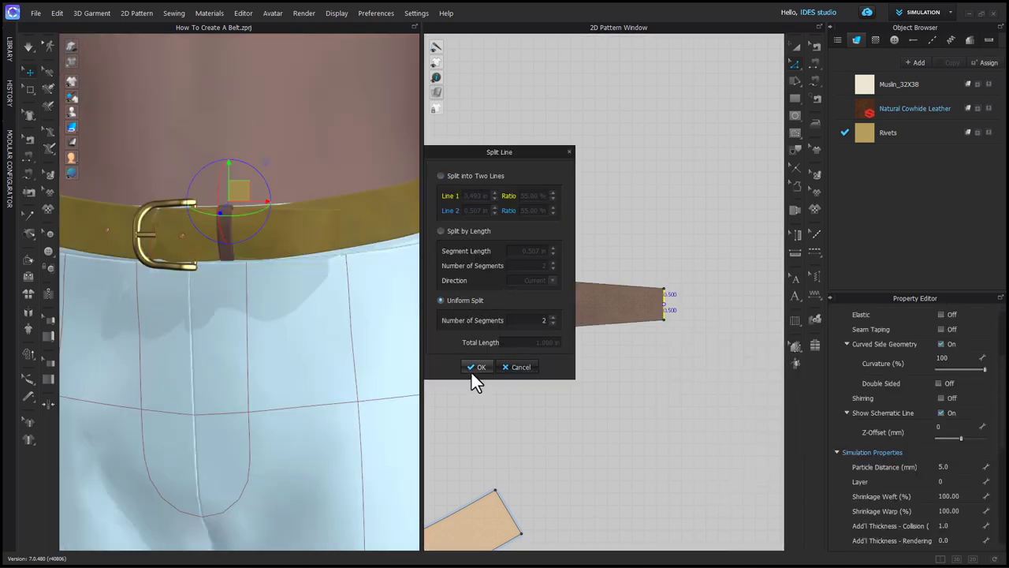
left_click(476, 367)
Round the upper and lower corners of the belt tip with Smooth Curve and check the belt in 3D
left_click(793, 66)
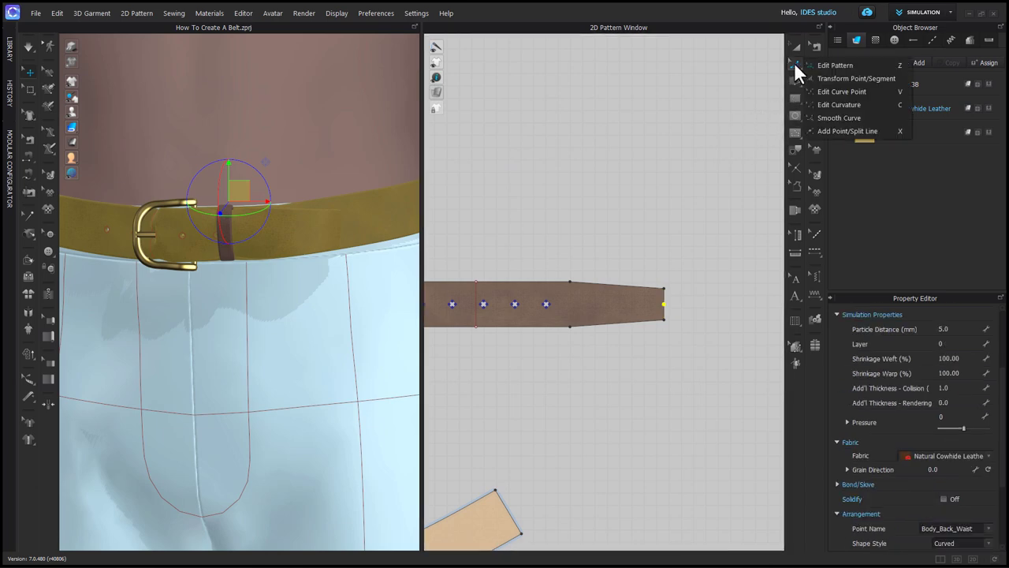
left_click(824, 108)
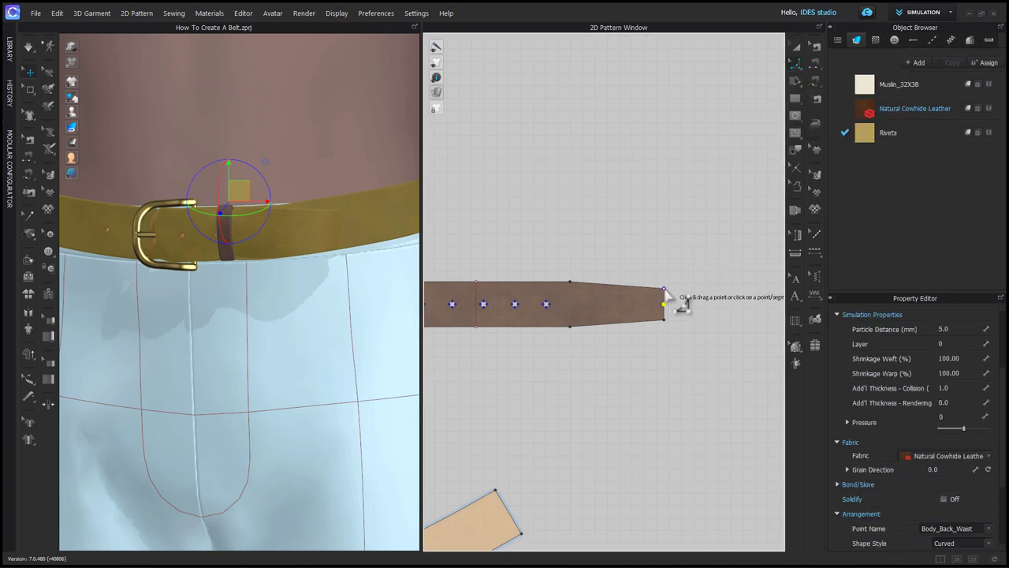
left_click_drag(661, 294, 662, 325)
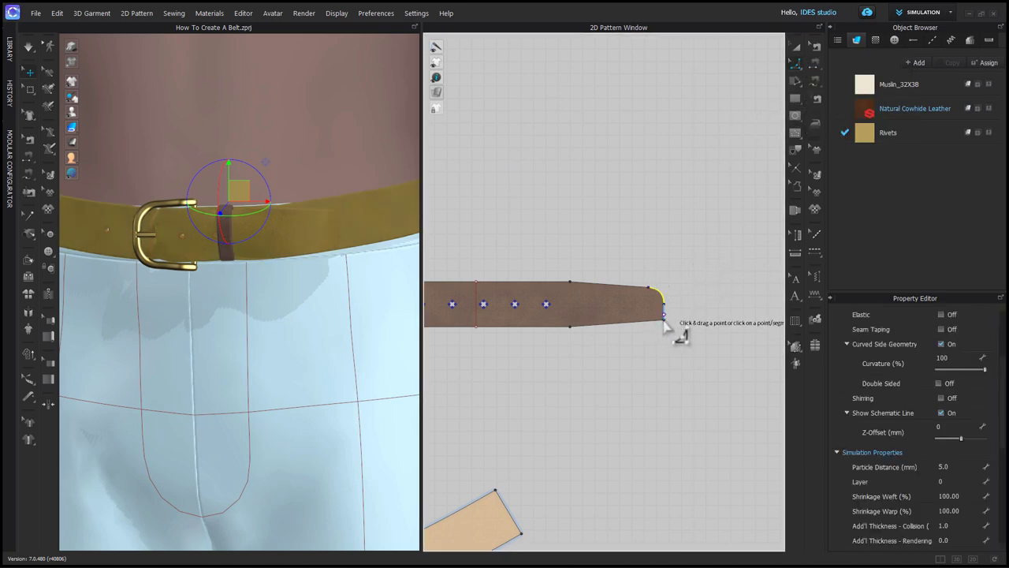
left_click(605, 306)
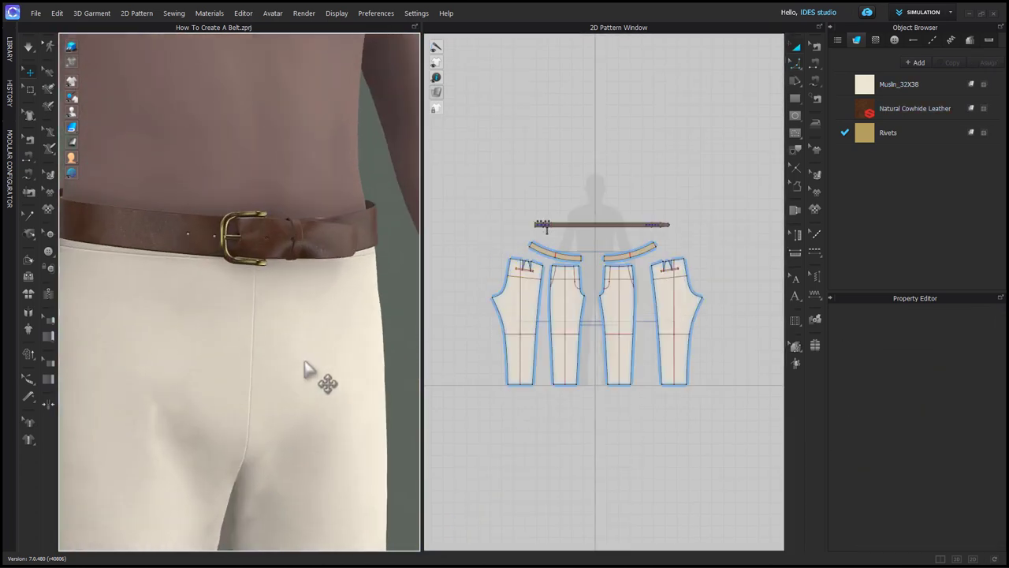
scroll(324, 384, "up", 3)
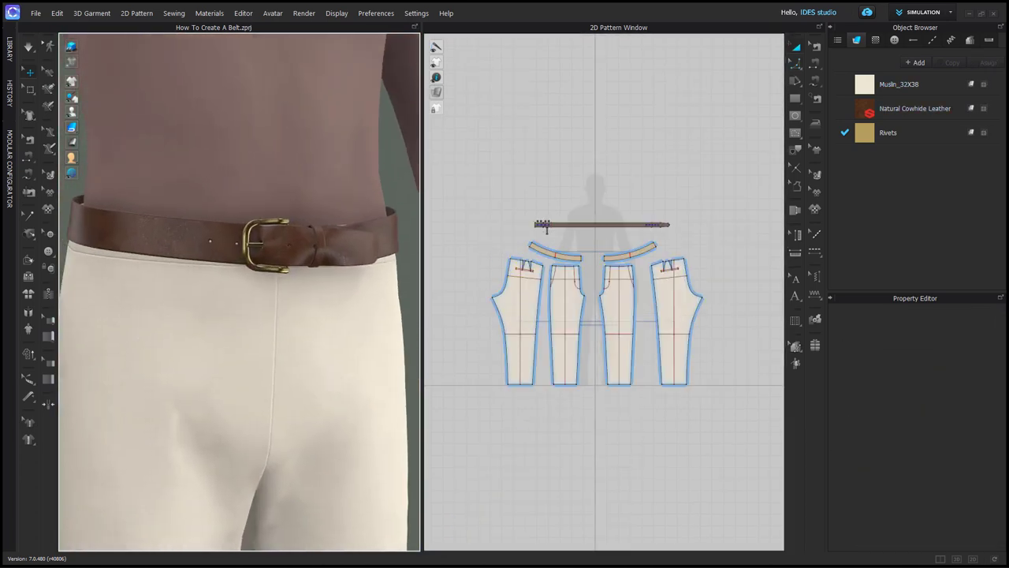